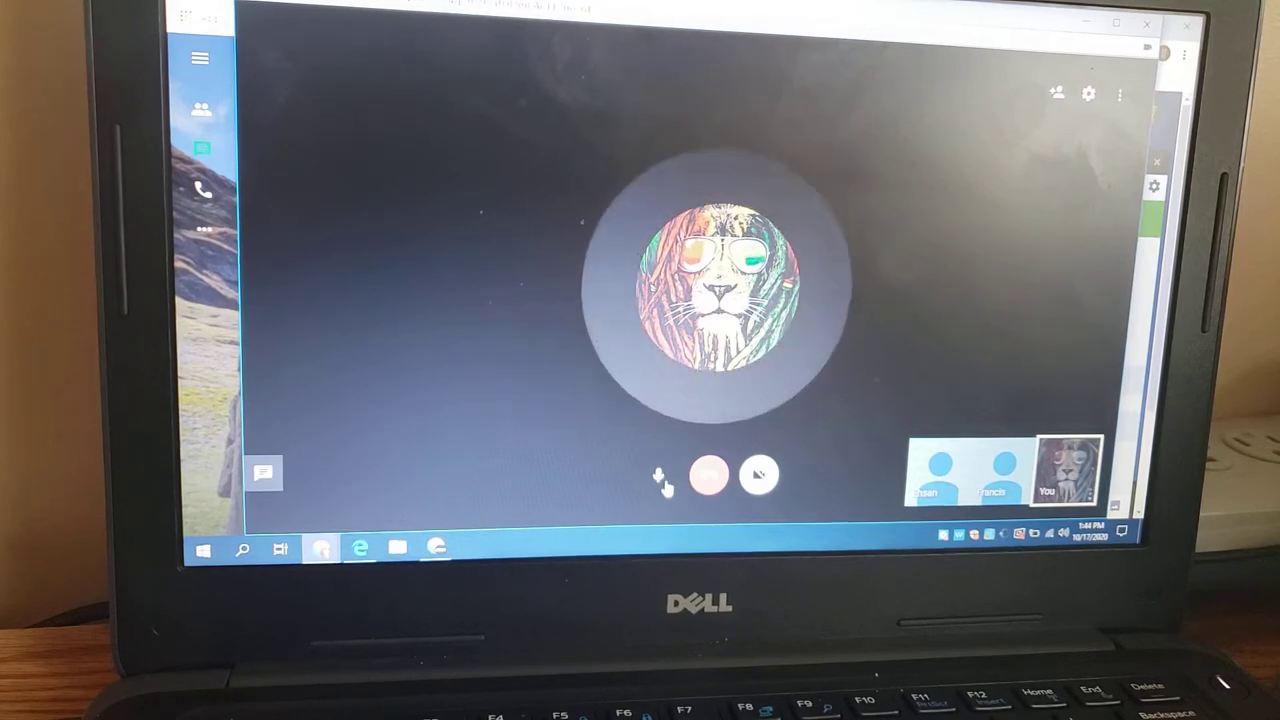
- Toggle the camera on and off, and feature another participant's video in the main view
left_click(757, 476)
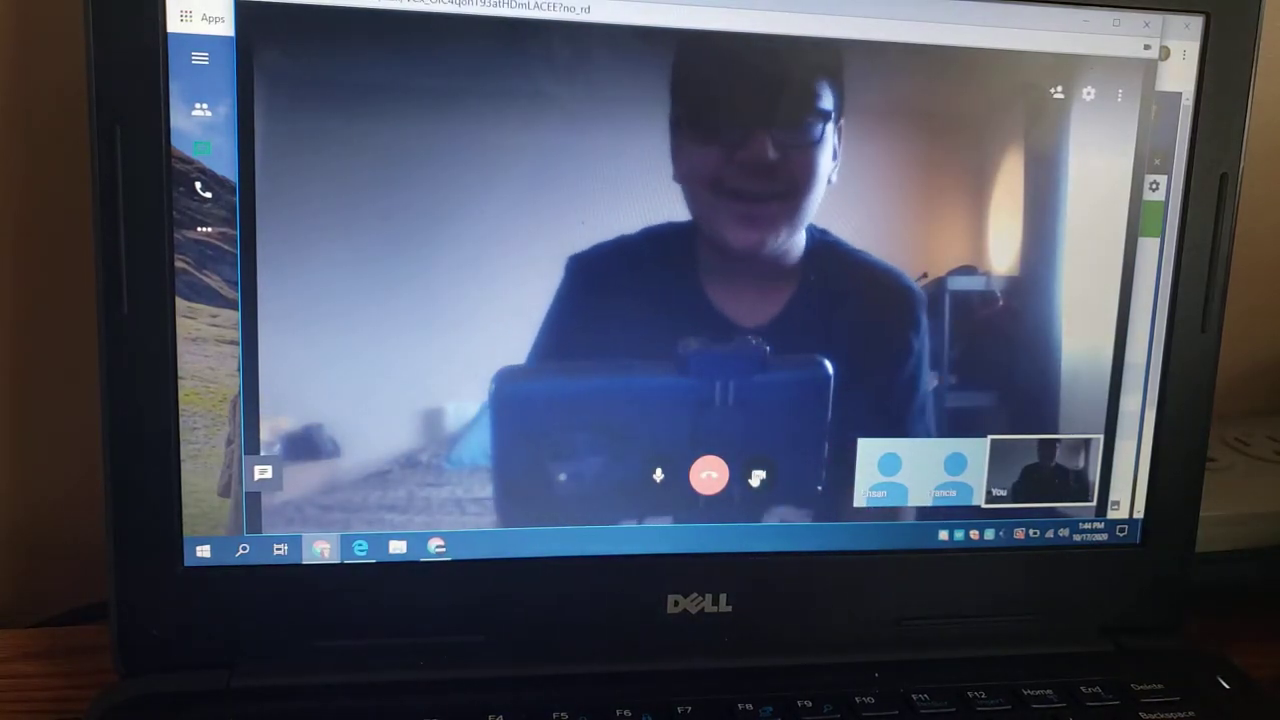
left_click(757, 477)
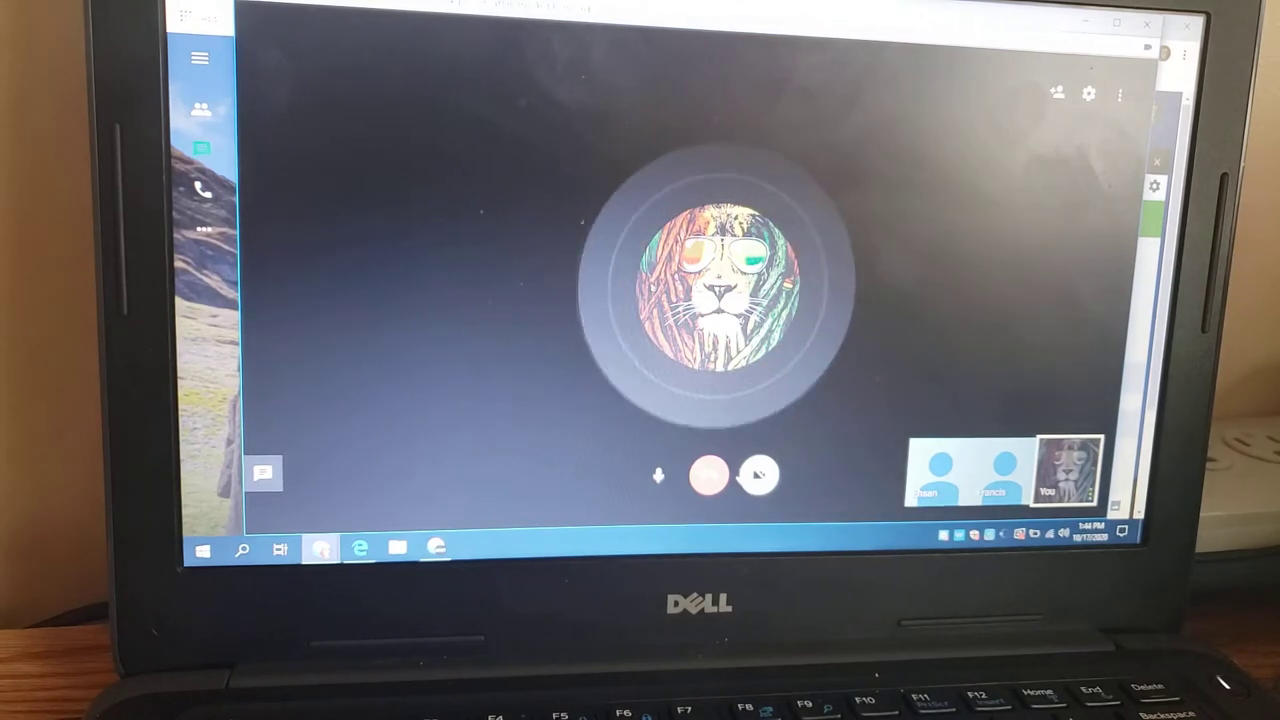
left_click(1005, 460)
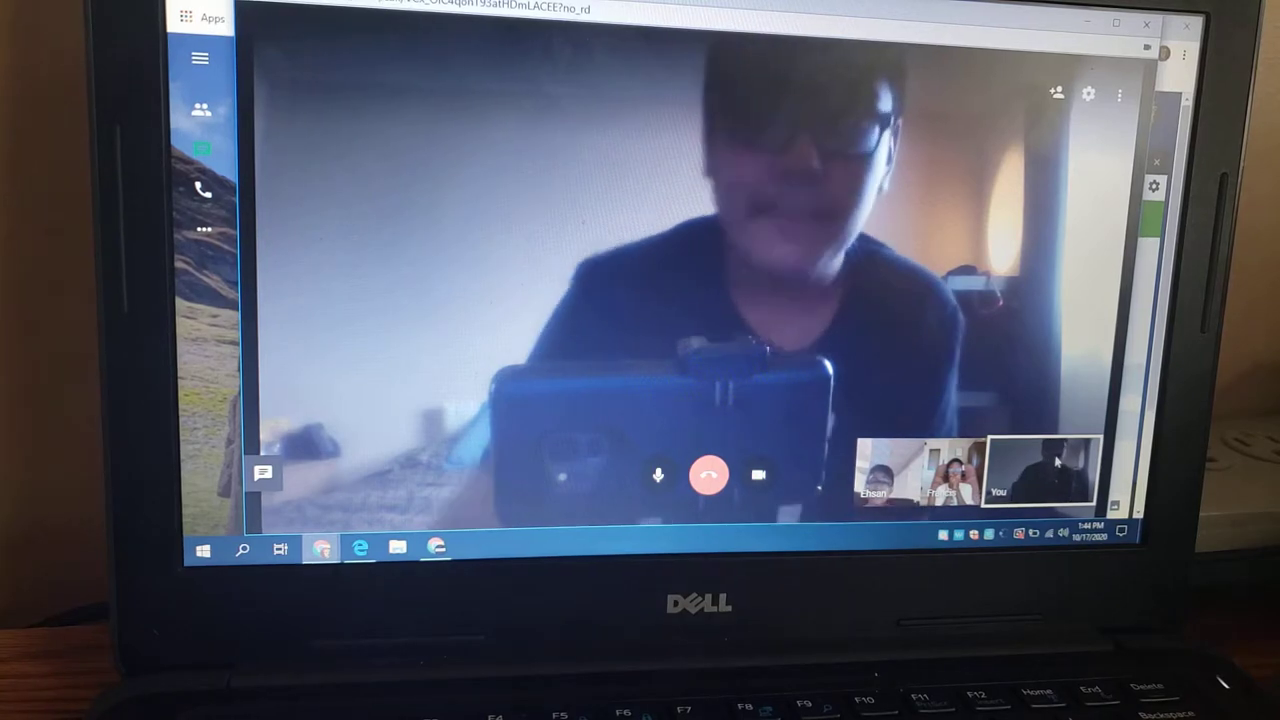
- Unmute the microphone, turn the camera back on, and step away to the conversation list
left_click(759, 478)
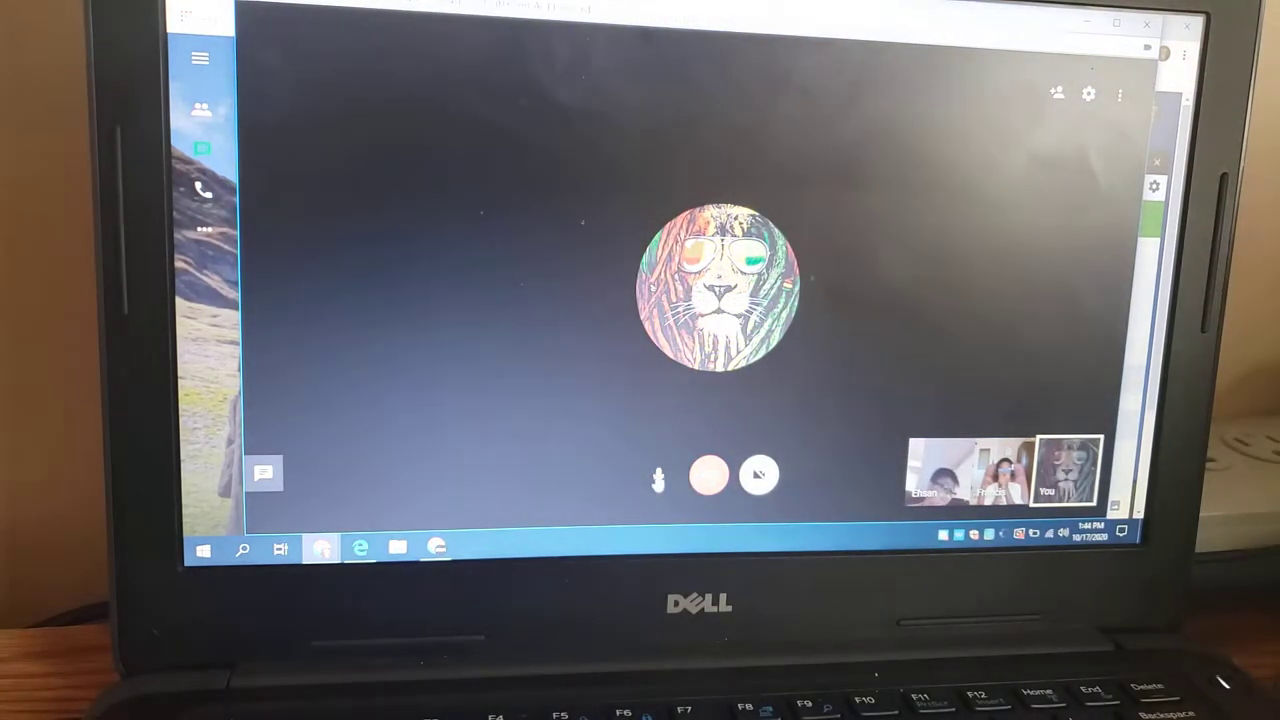
left_click(658, 477)
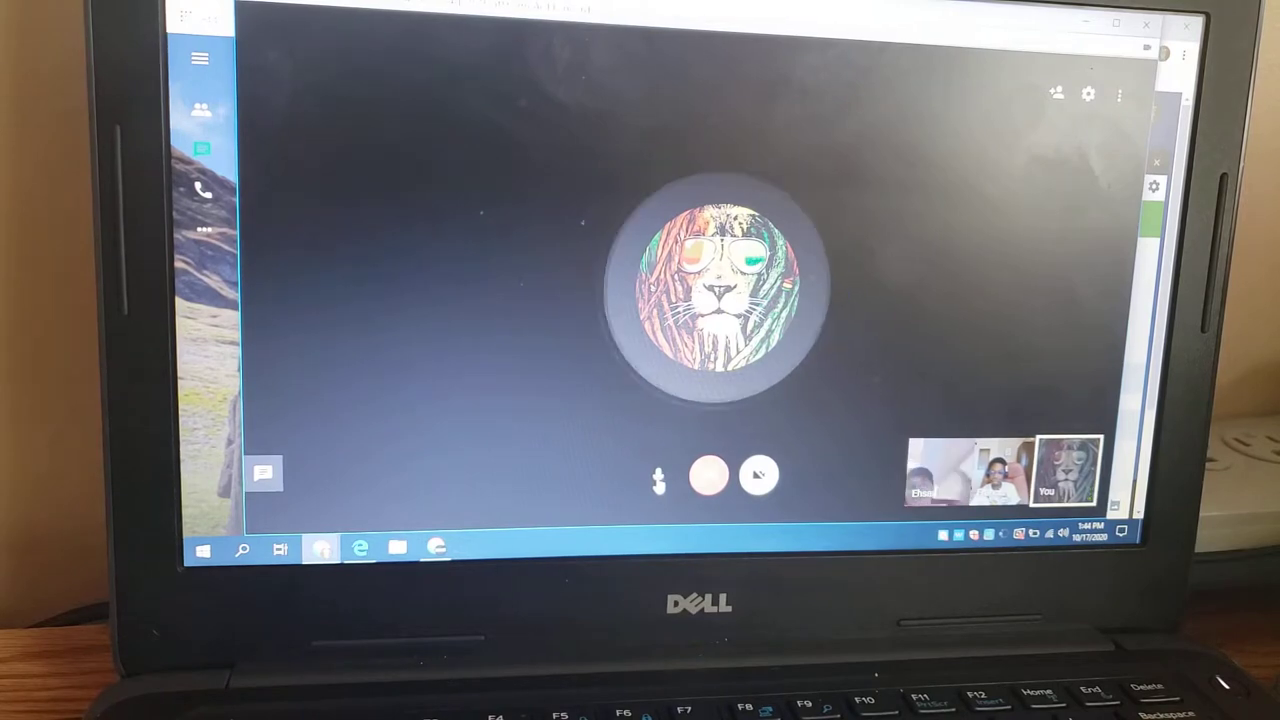
left_click(759, 476)
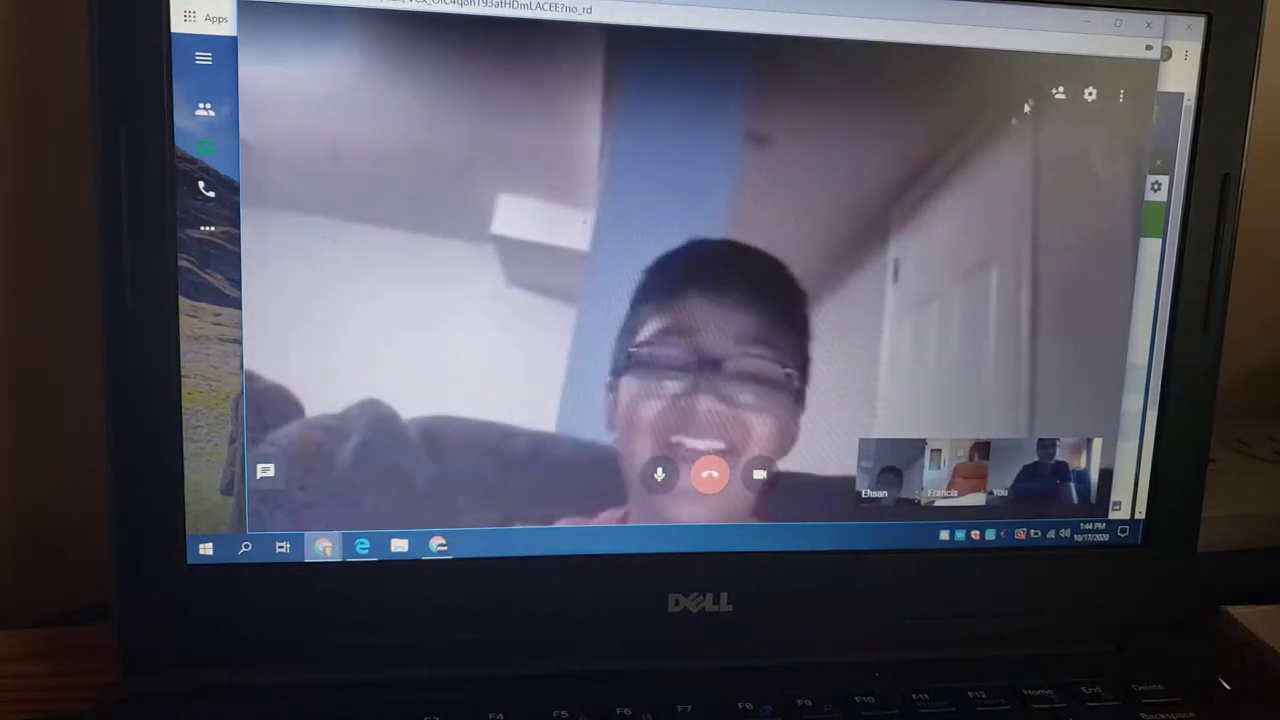
left_click(1087, 22)
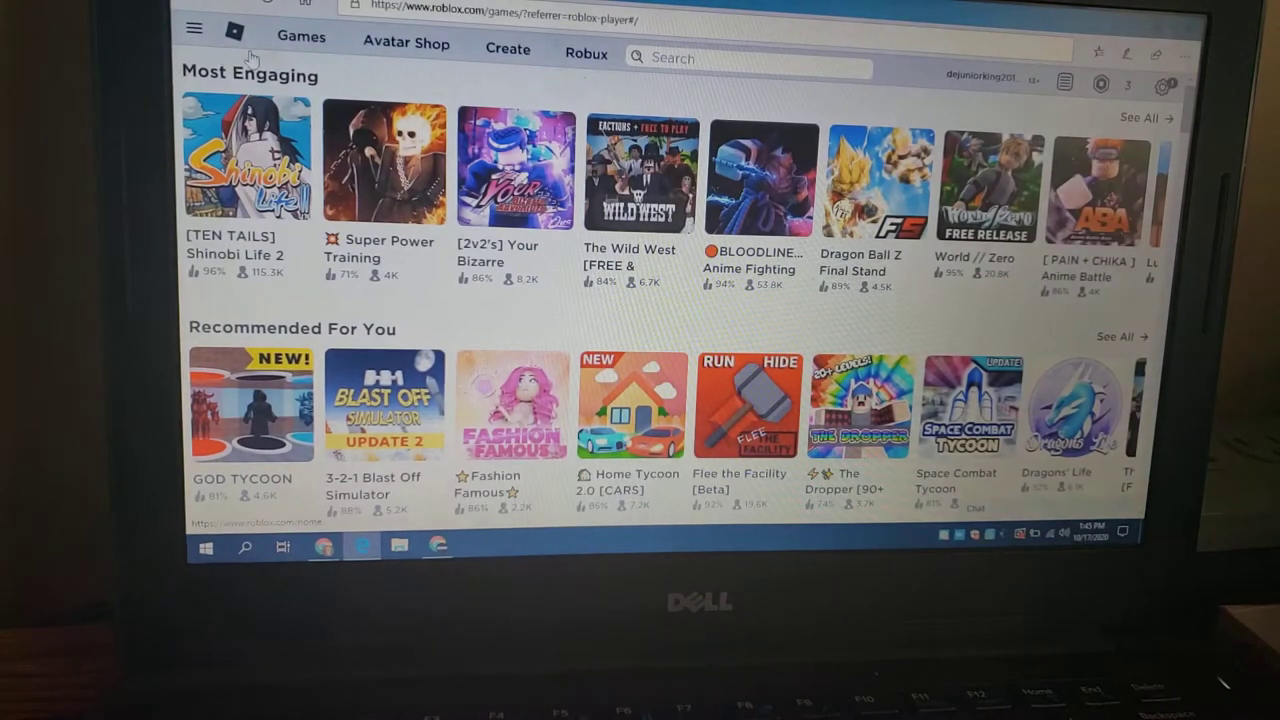
- From the Roblox home page, launch Hide and Seek Extreme with Play
left_click(234, 38)
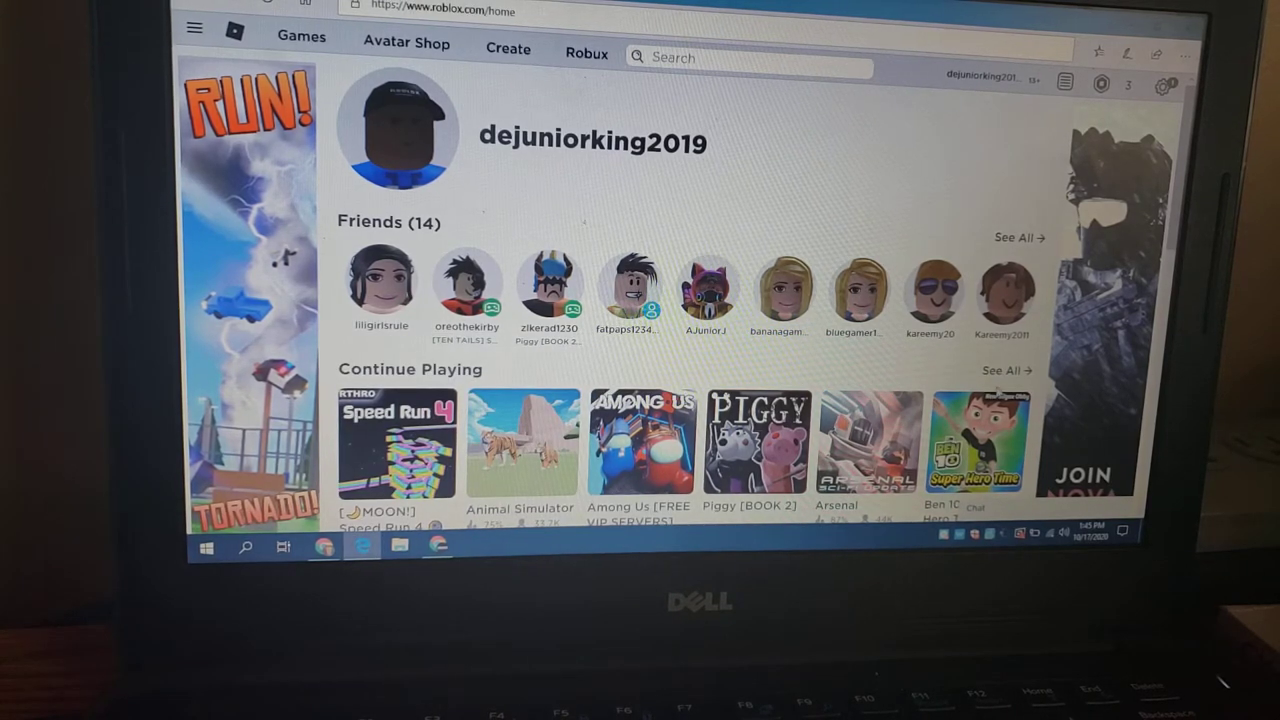
scroll(757, 427, "down", 1)
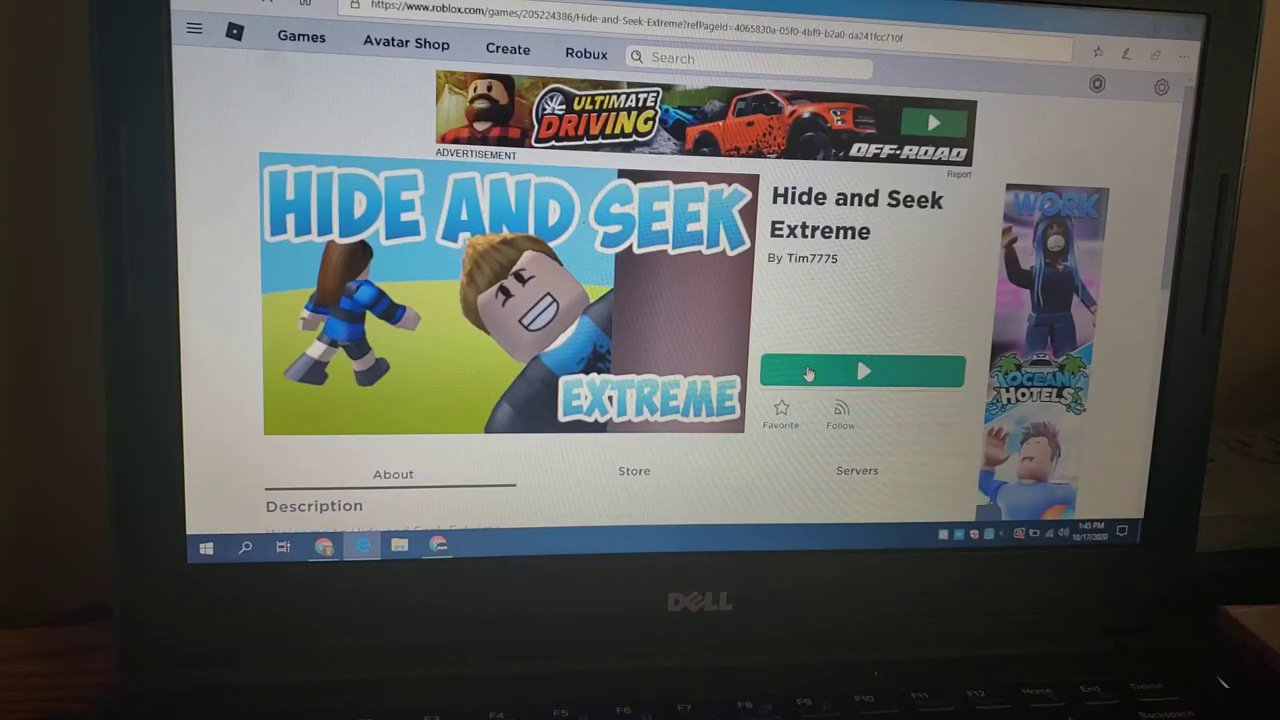
left_click(809, 373)
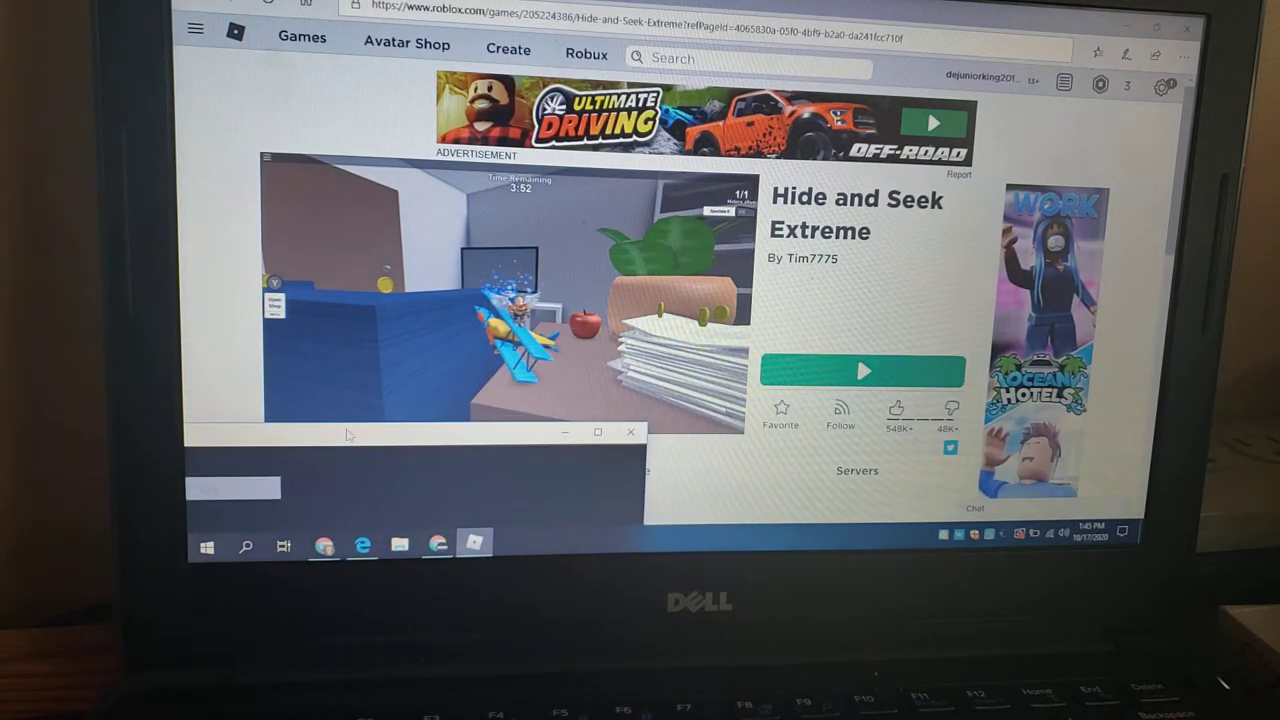
- View the game's server list, then bring the game window forward and maximize it
left_click(815, 478)
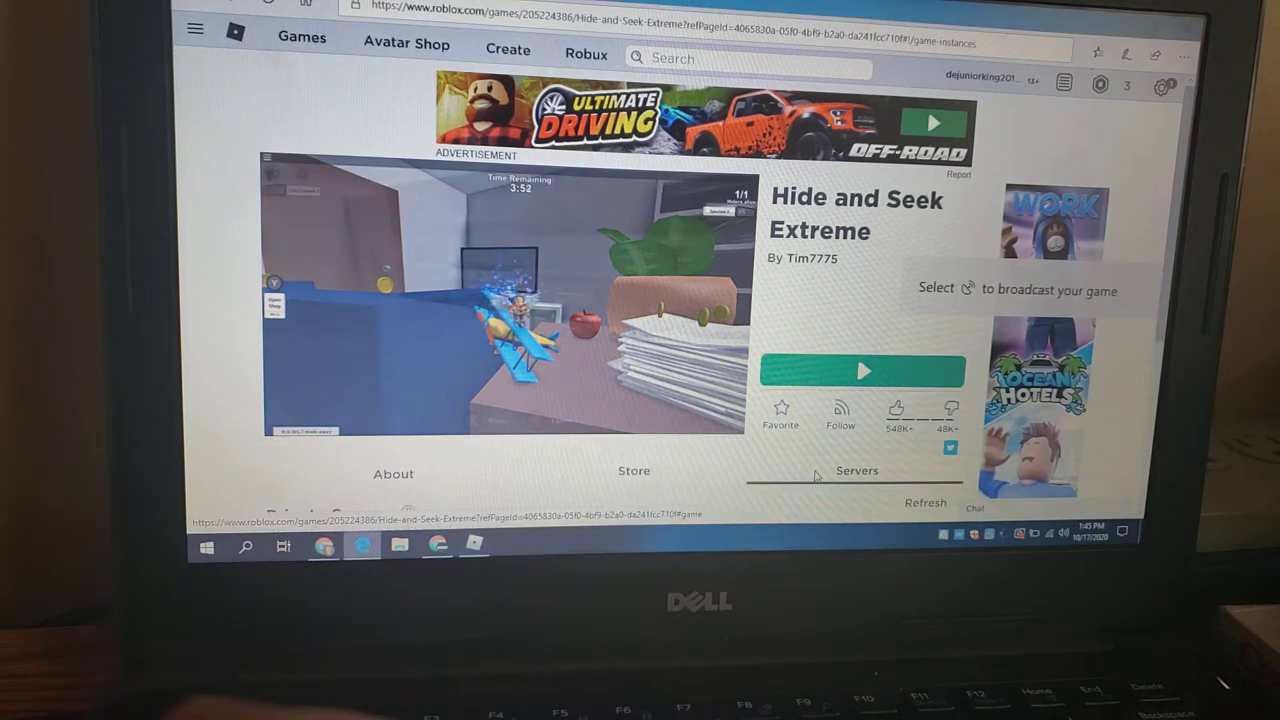
scroll(680, 300, "down", 2)
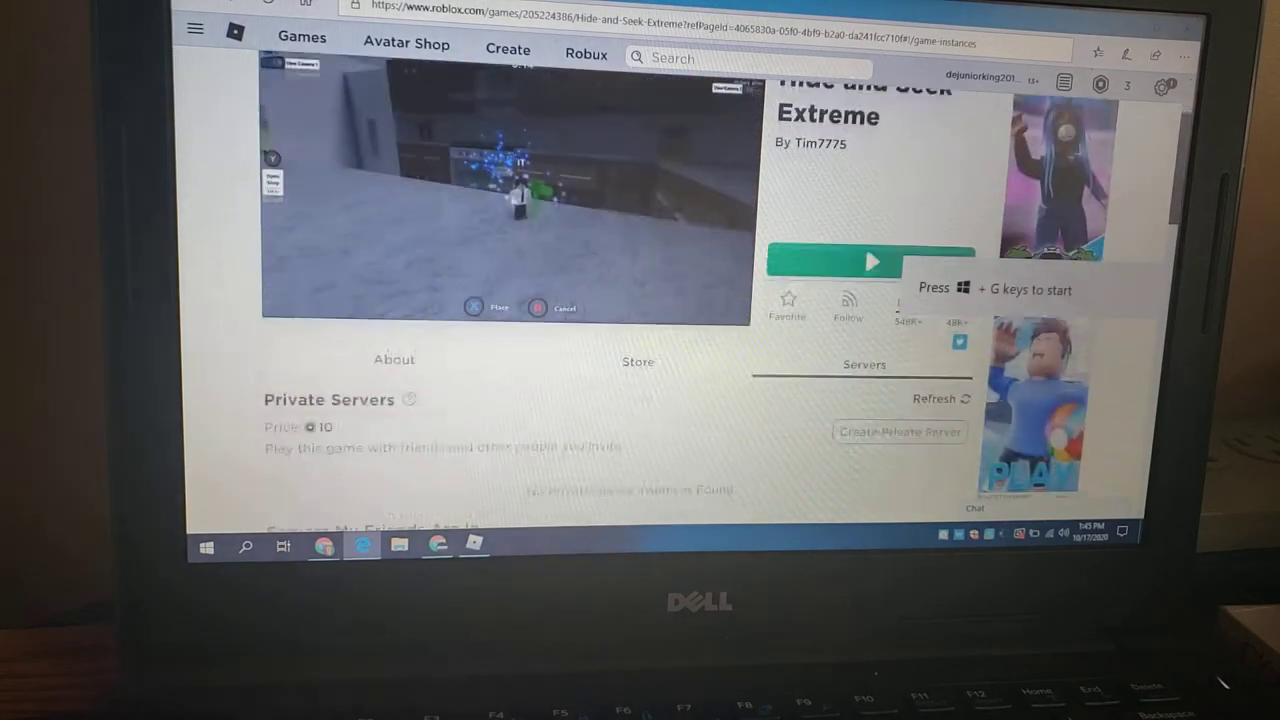
scroll(680, 300, "down", 3)
scroll(680, 300, "down", 2)
scroll(680, 300, "down", 5)
scroll(680, 300, "up", 5)
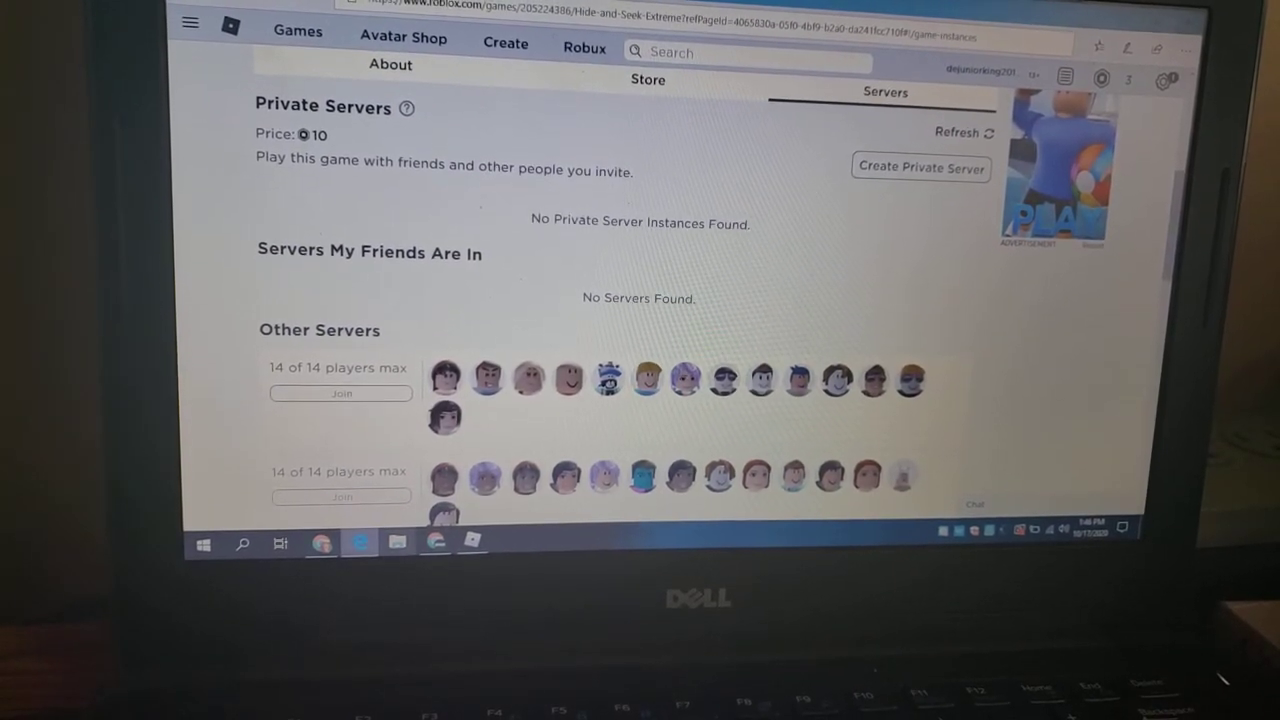
left_click(473, 542)
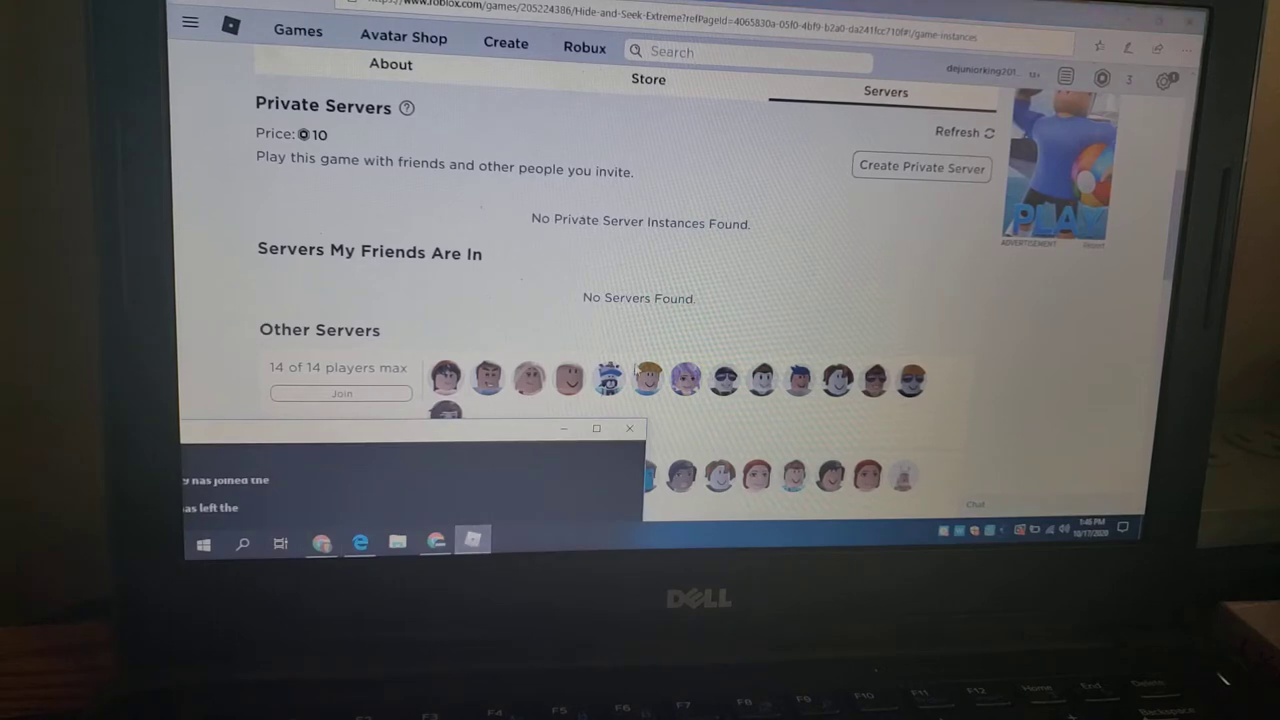
left_click(598, 428)
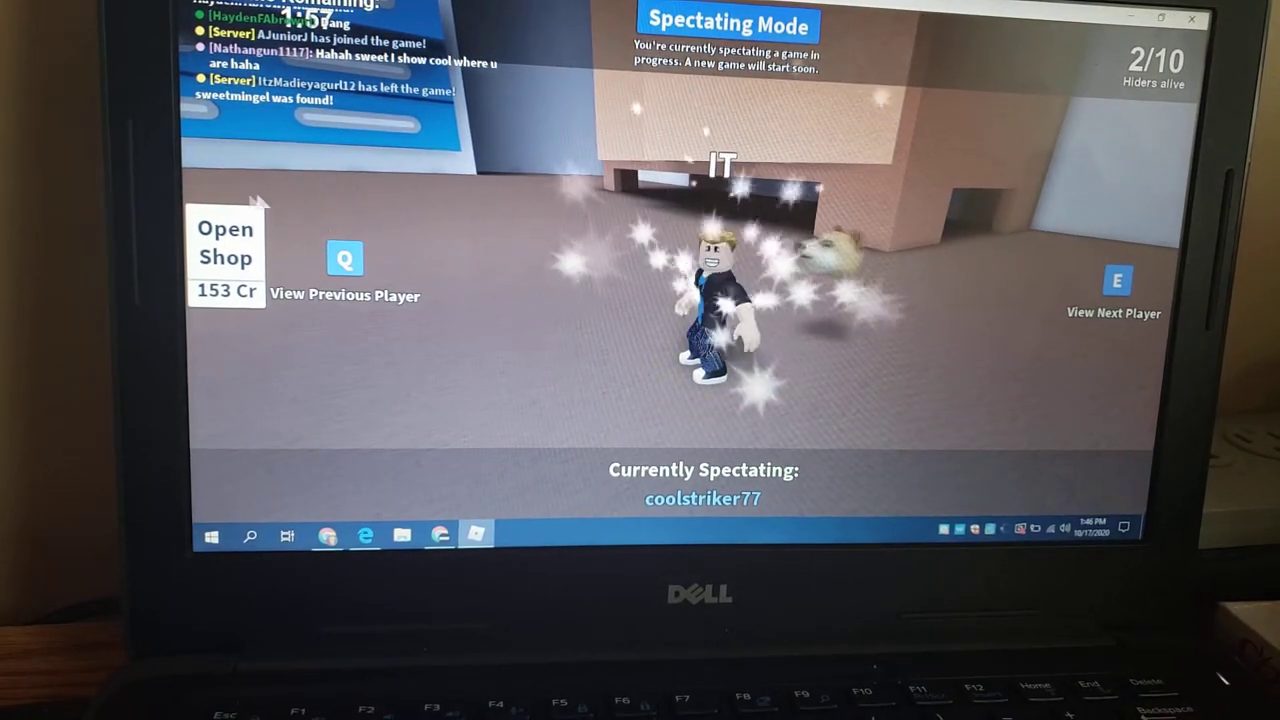
- Browse the in-game shop's Pets tab without buying, then close the shop
left_click(226, 250)
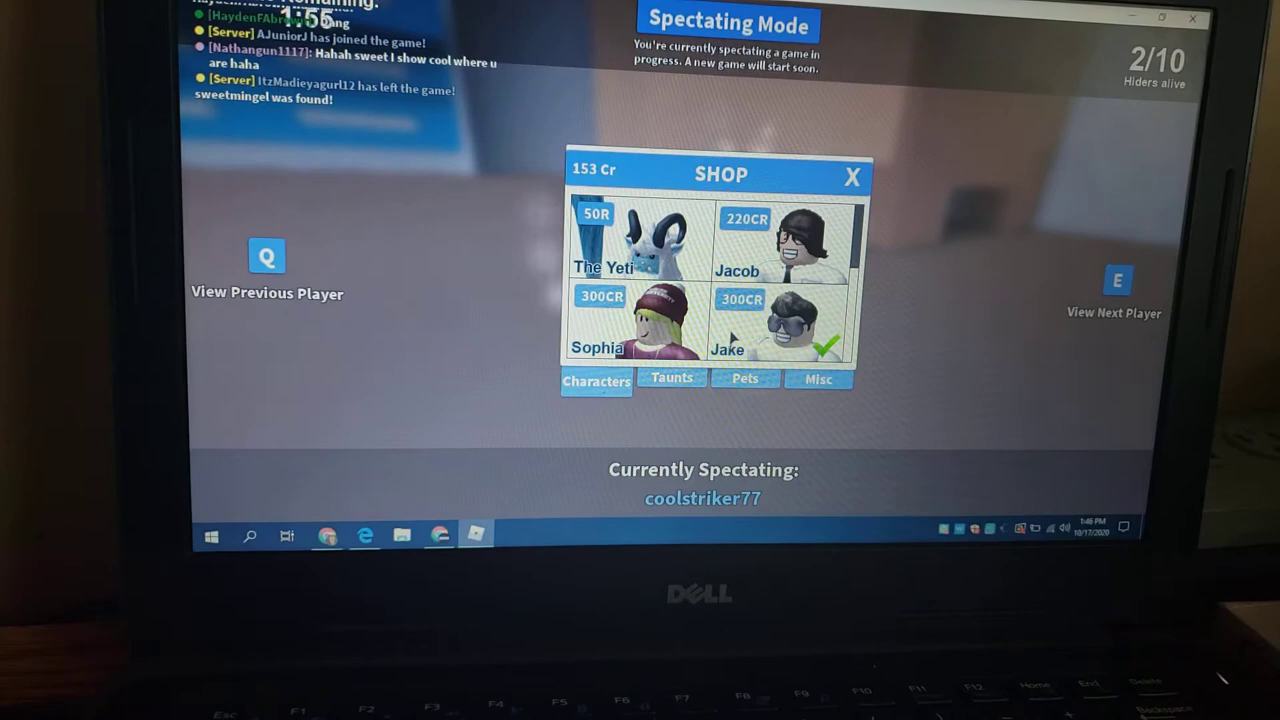
left_click(745, 378)
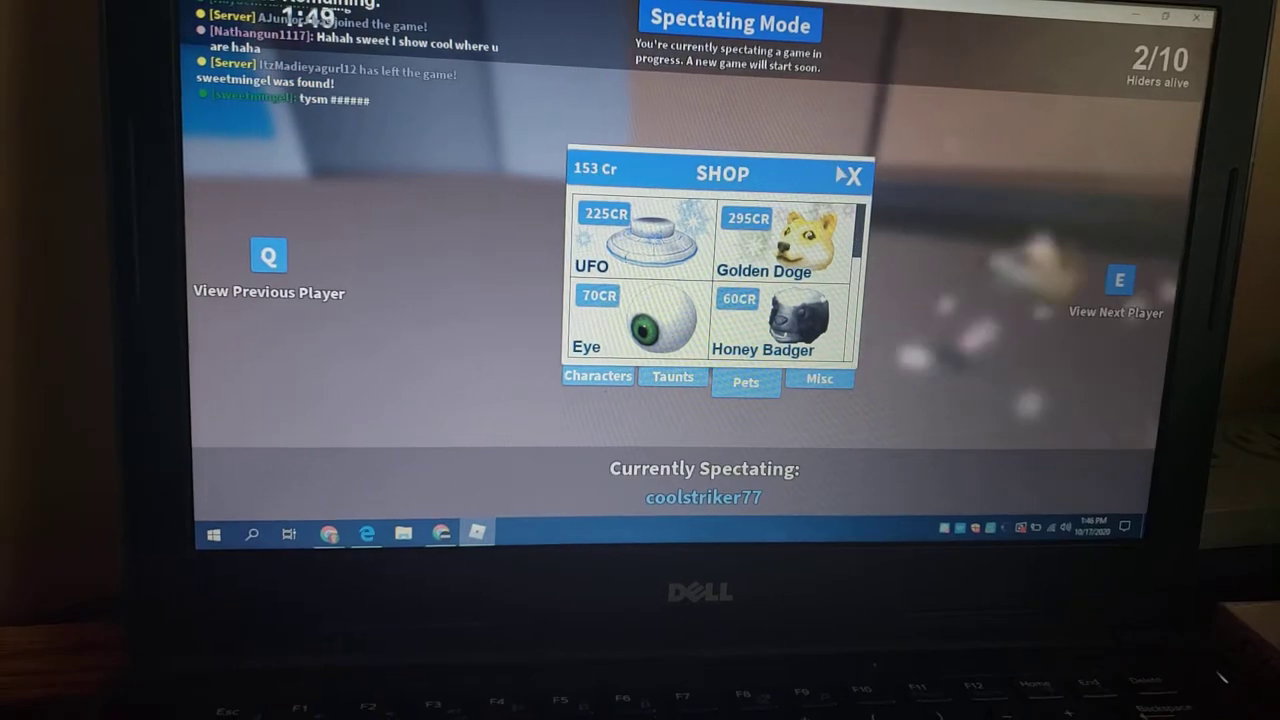
left_click(852, 182)
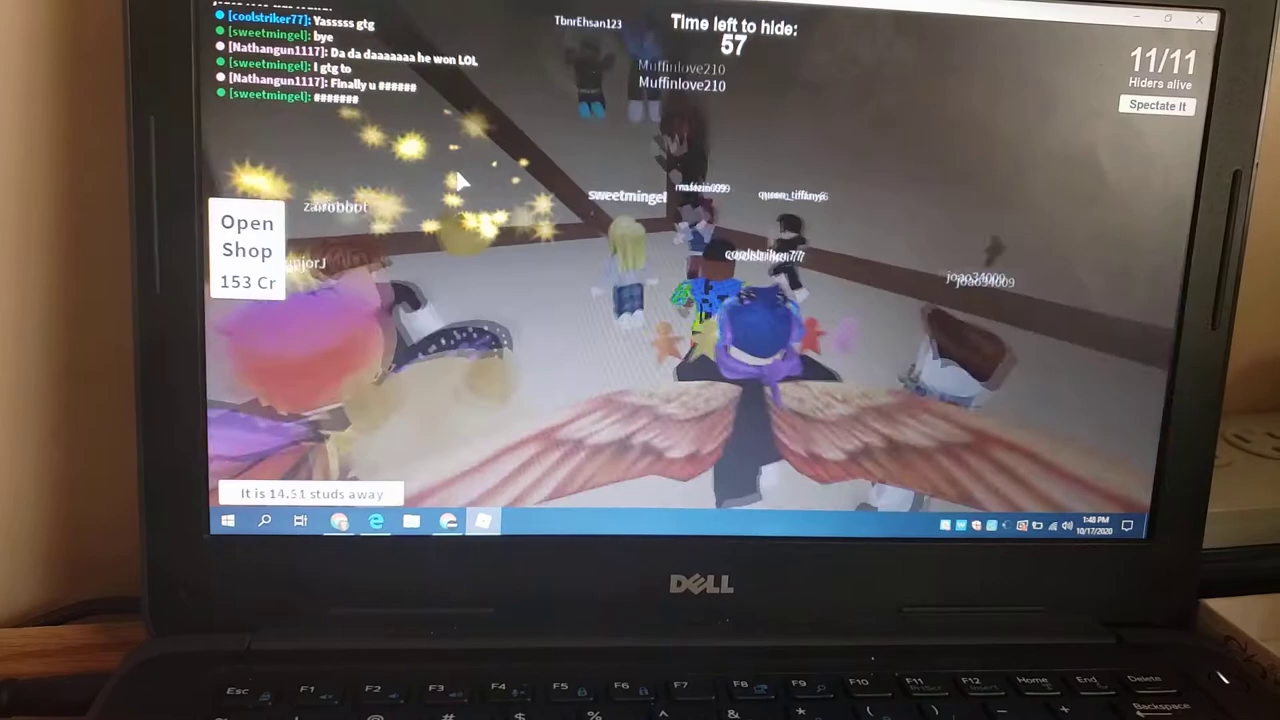
- Run away from the group, through the room and up the ramp
key("w")
key("w")
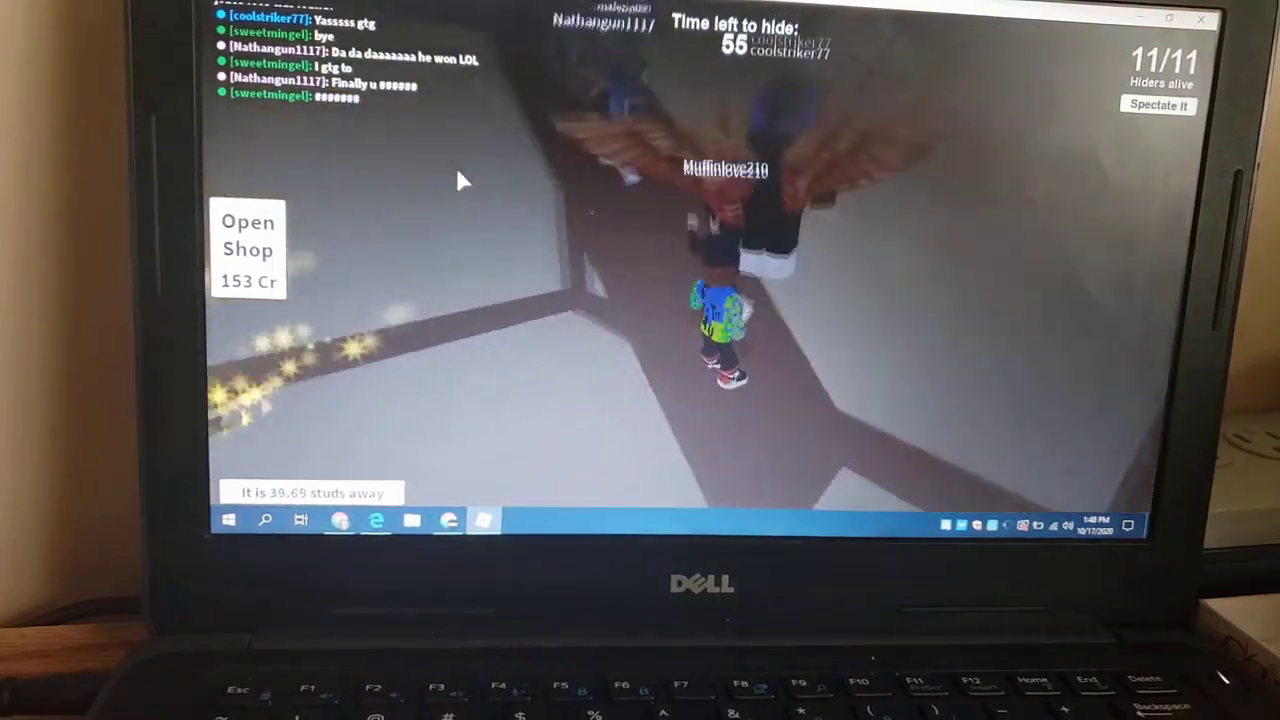
key("w")
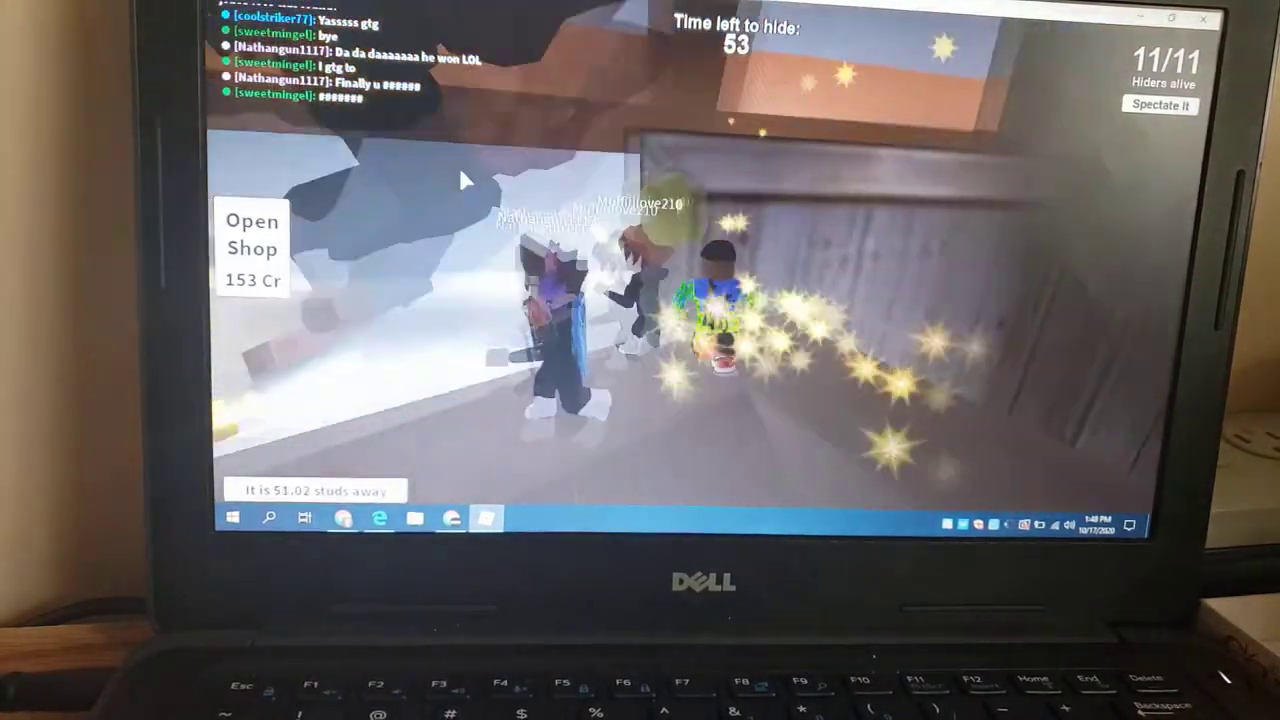
key("w")
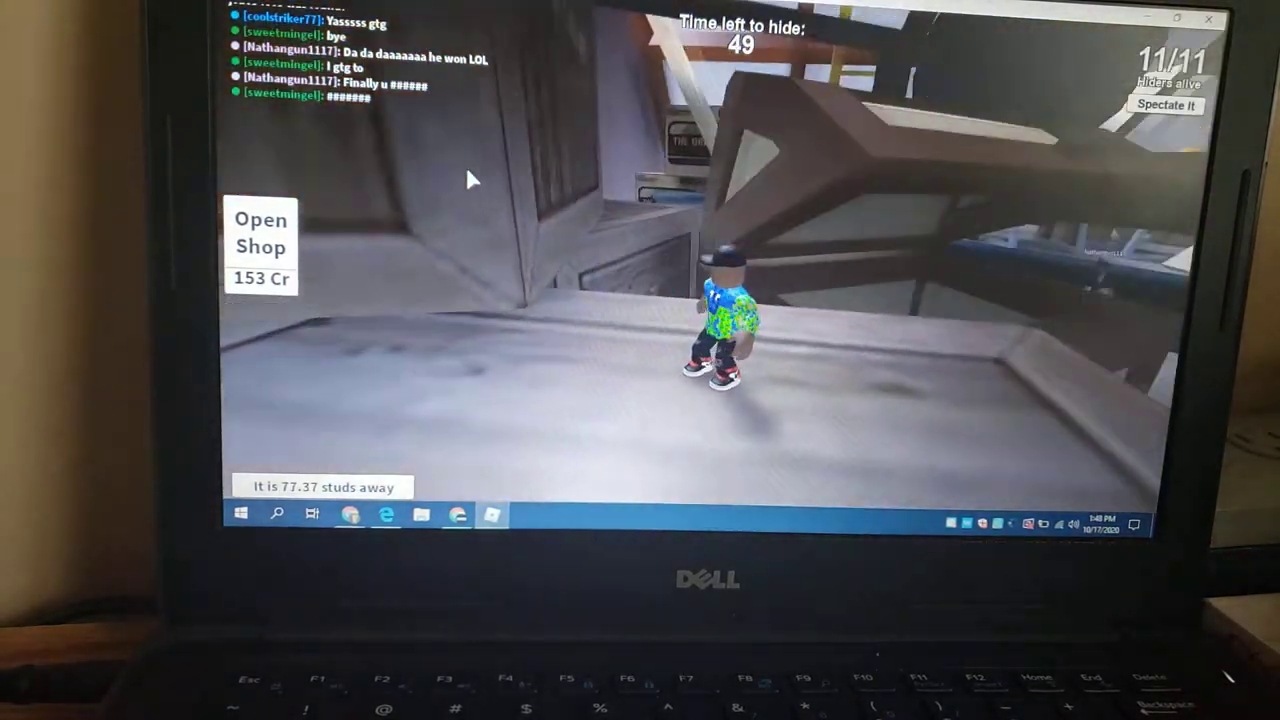
key("s")
key("w")
key("w")
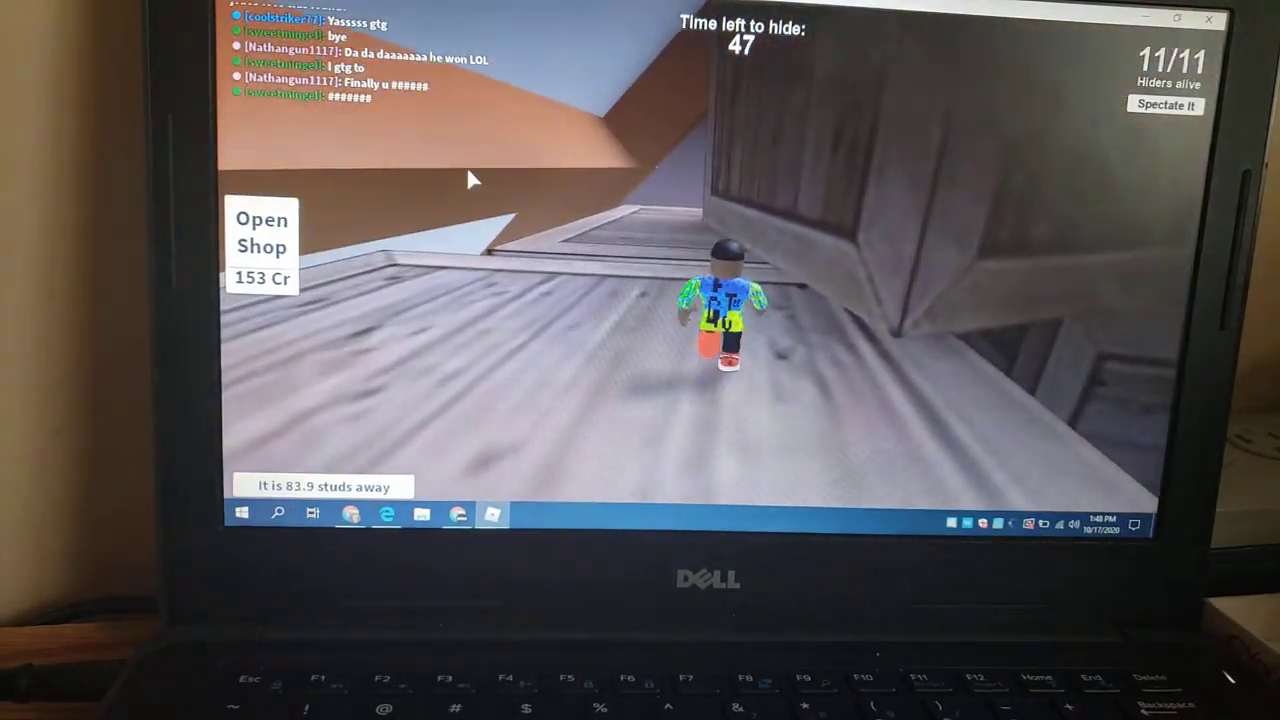
- Run along the ledge toward the attic boxes, collecting a coin
key("w")
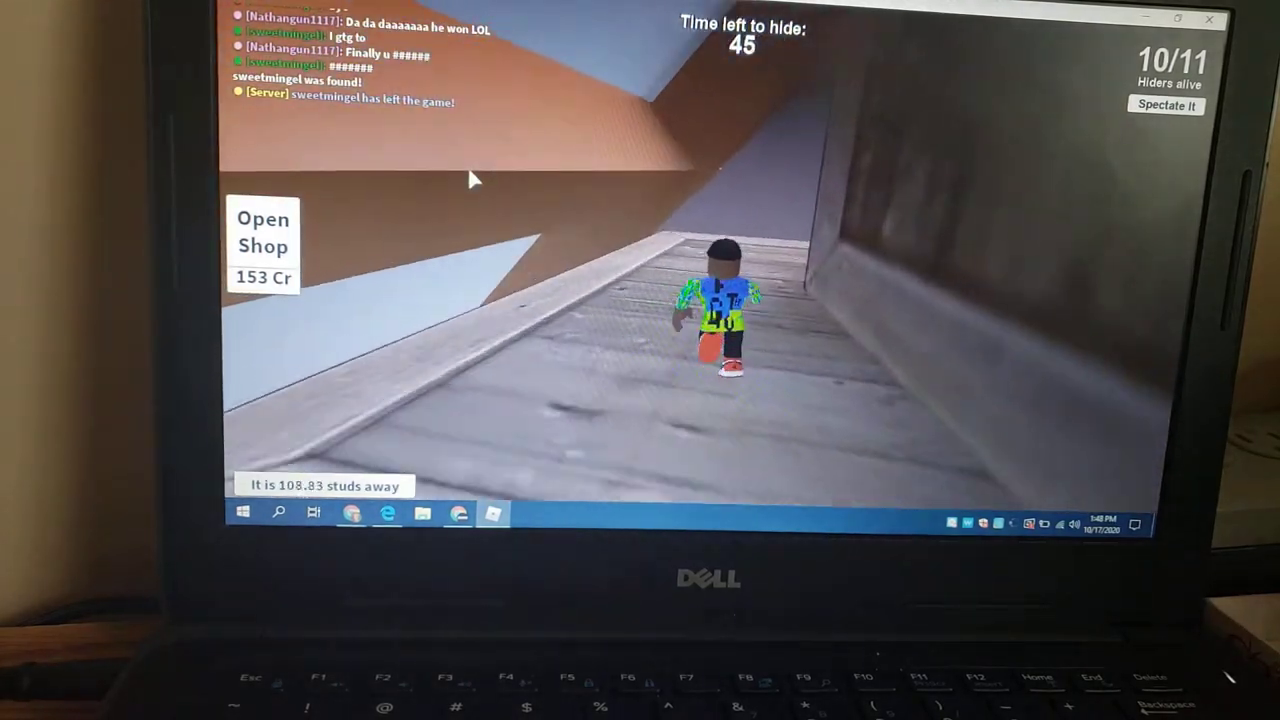
key("w")
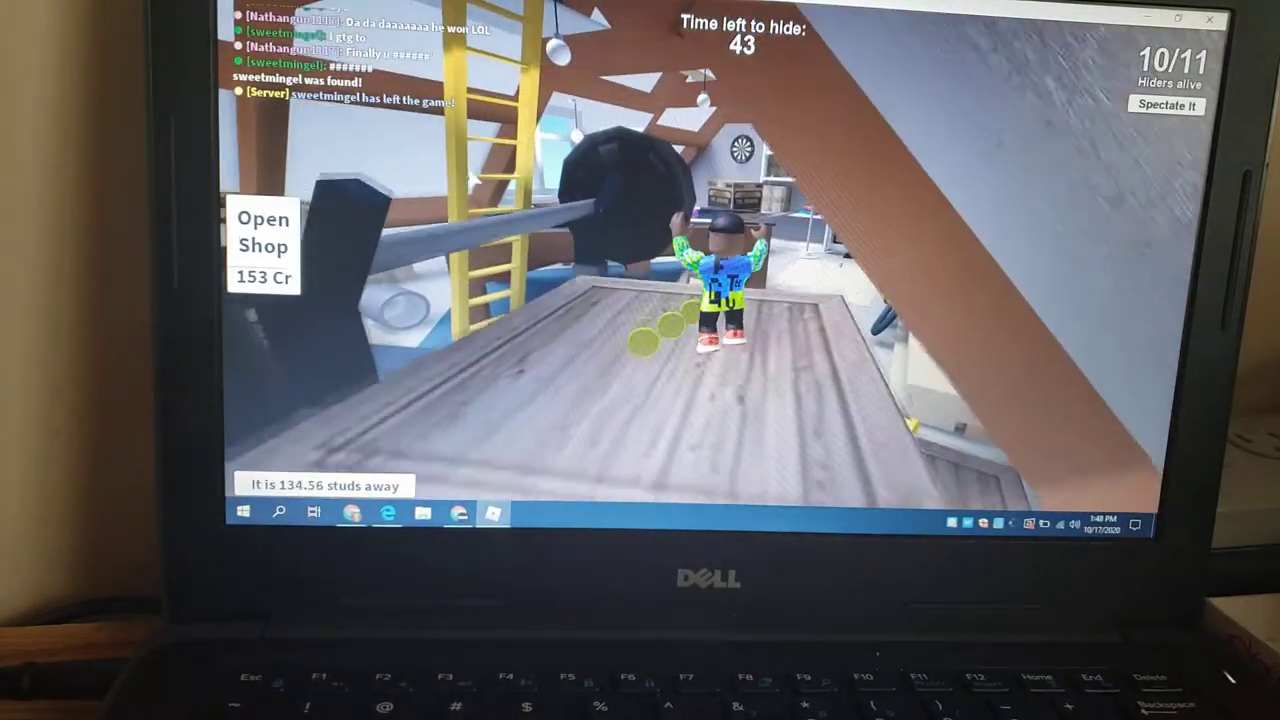
key("w")
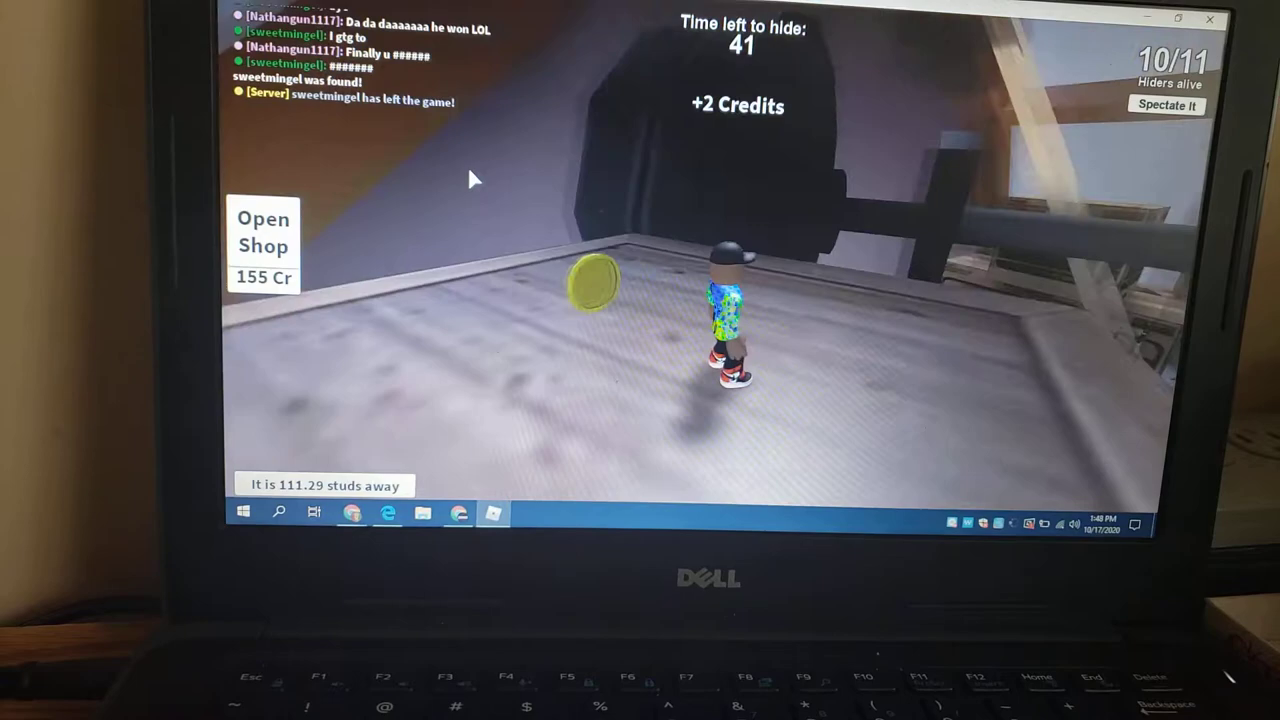
key("w")
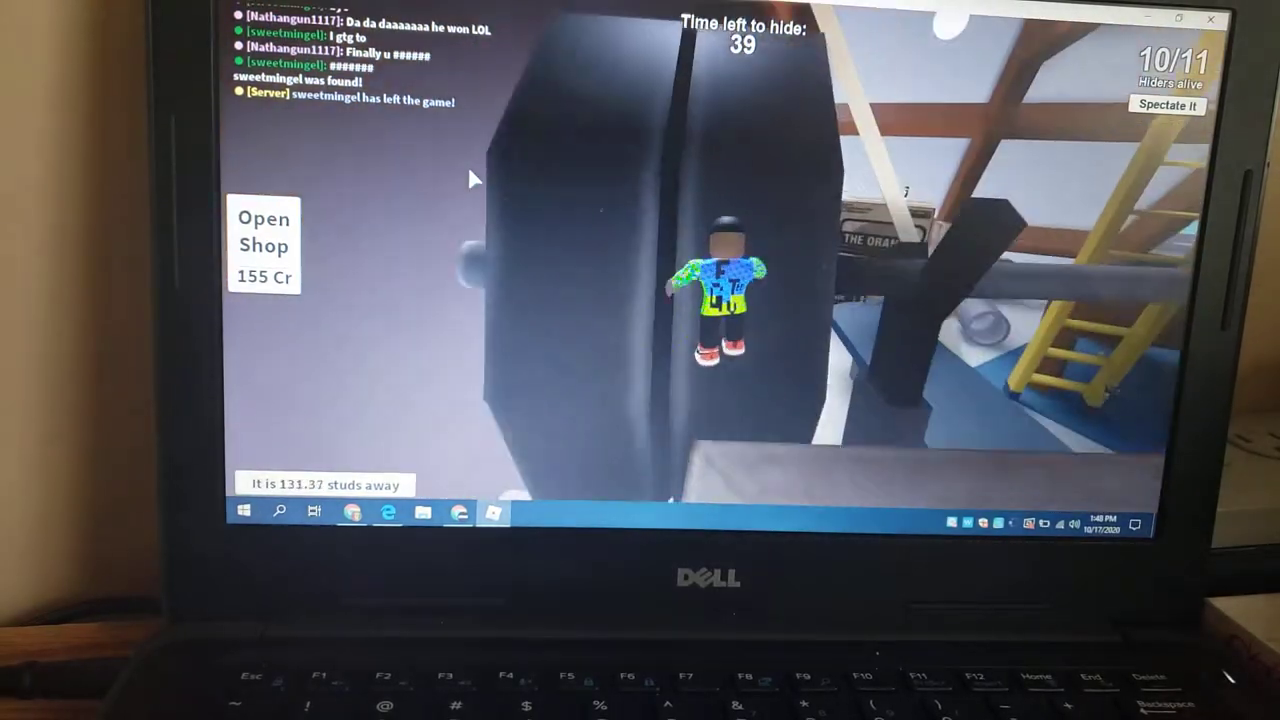
key("w")
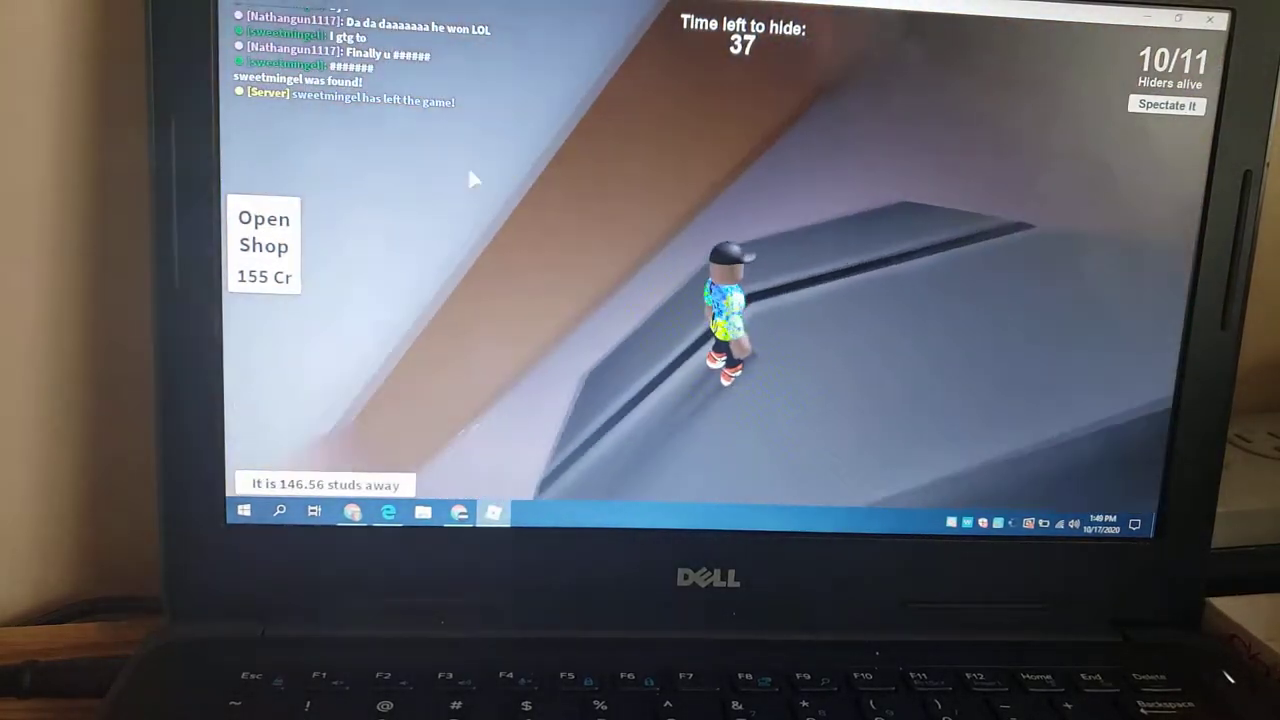
key("w")
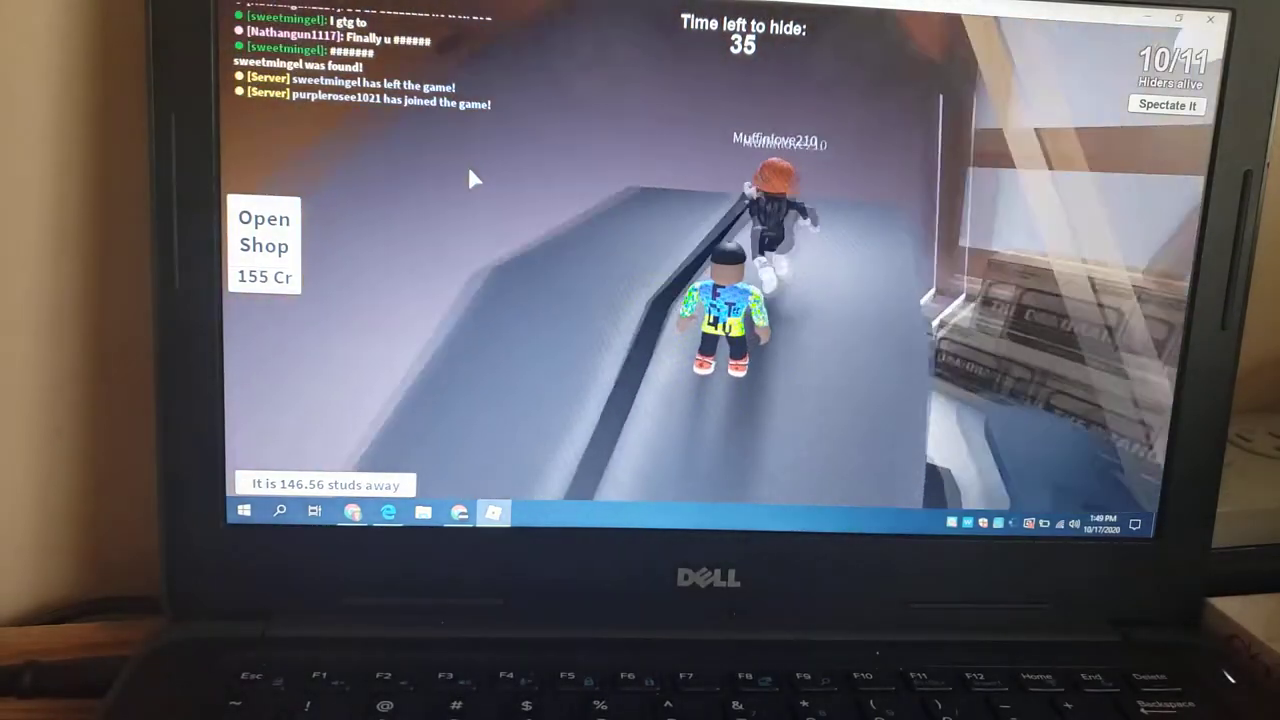
key("w")
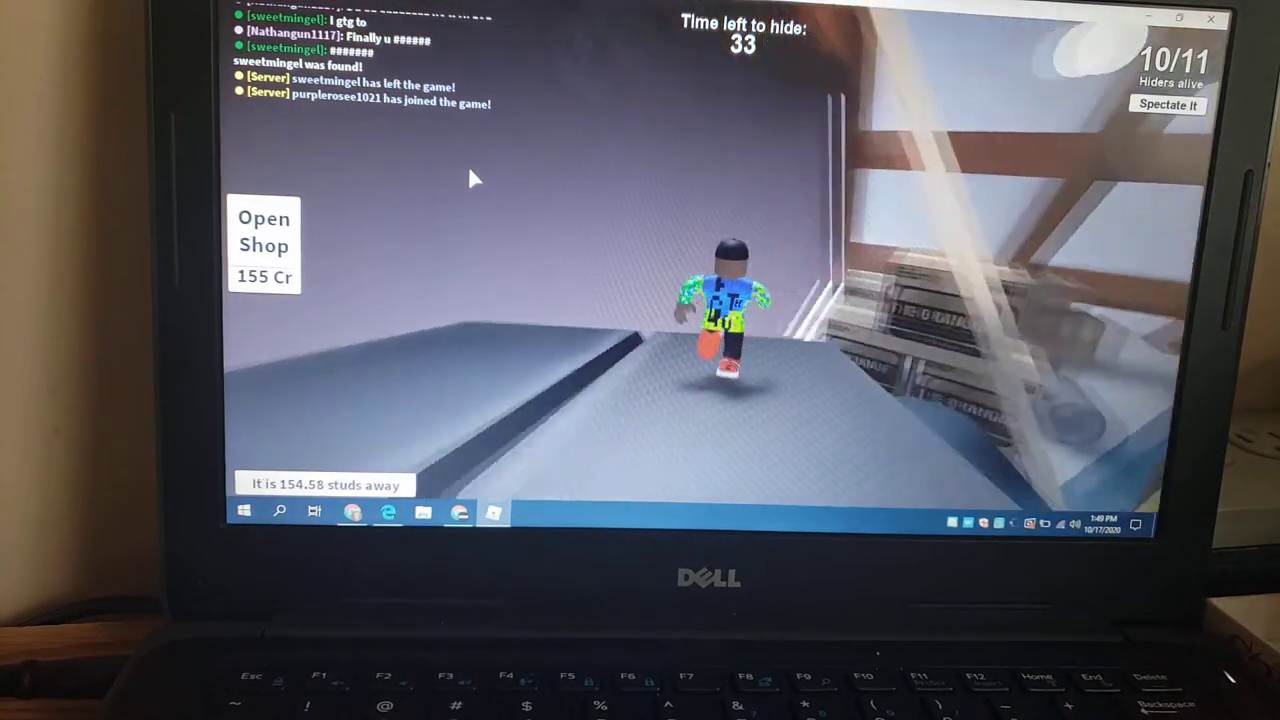
- Drop off the ledge and run across the floor past the far wall
key("w")
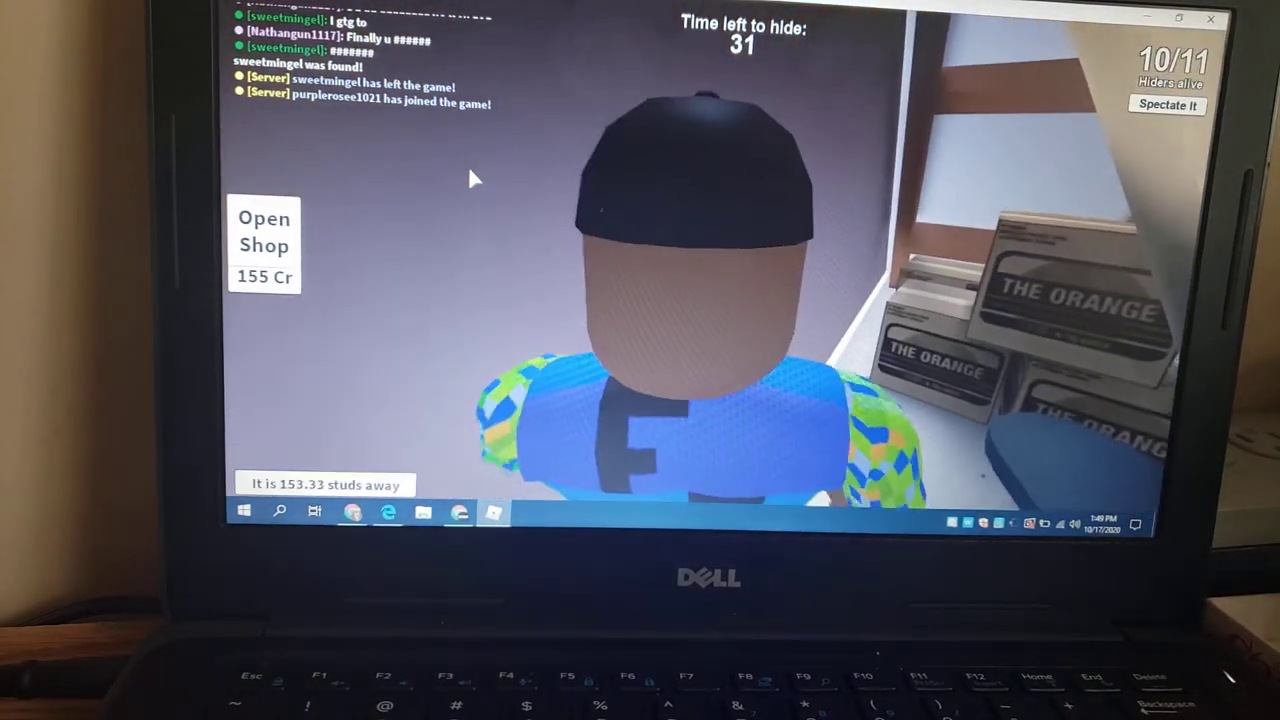
key("w")
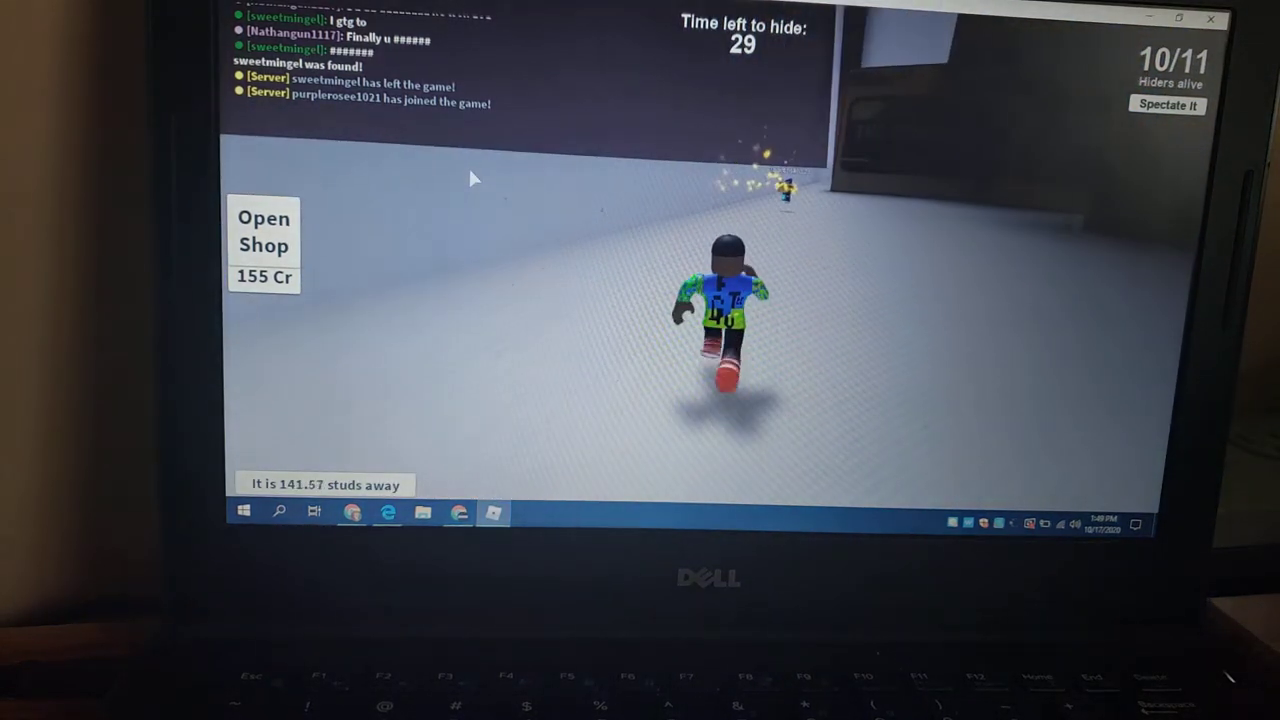
key("w")
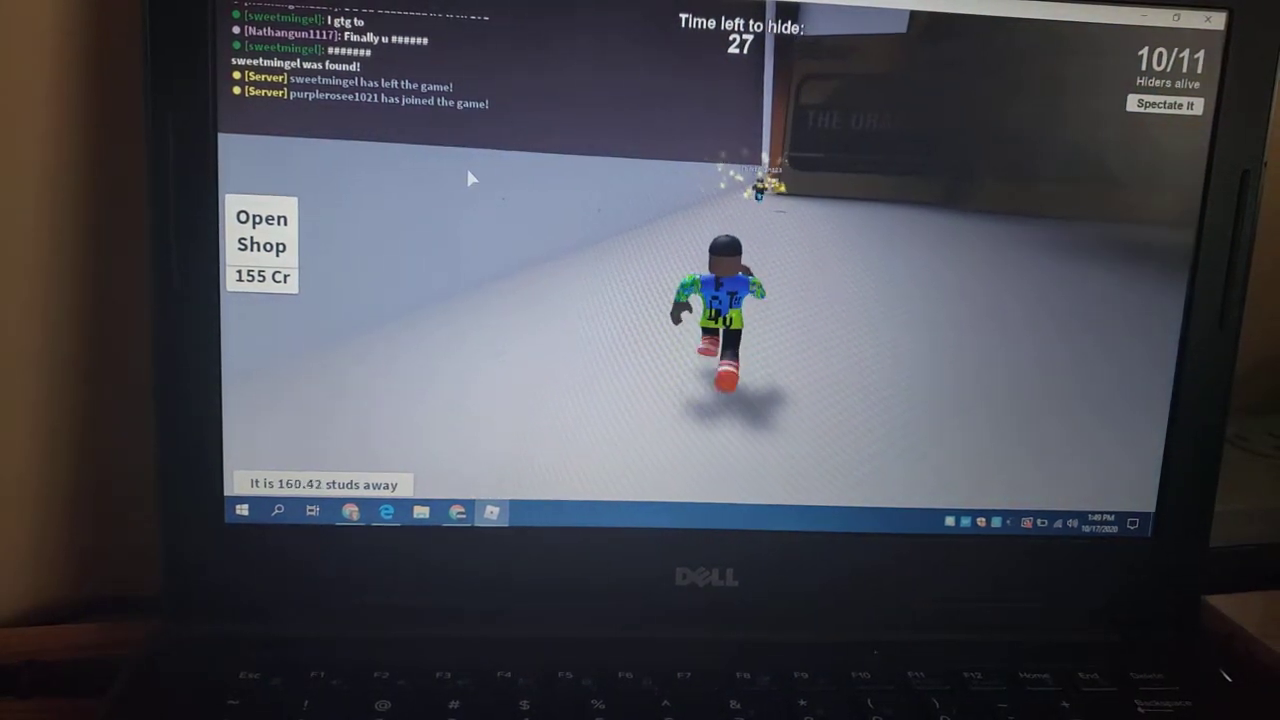
key("w")
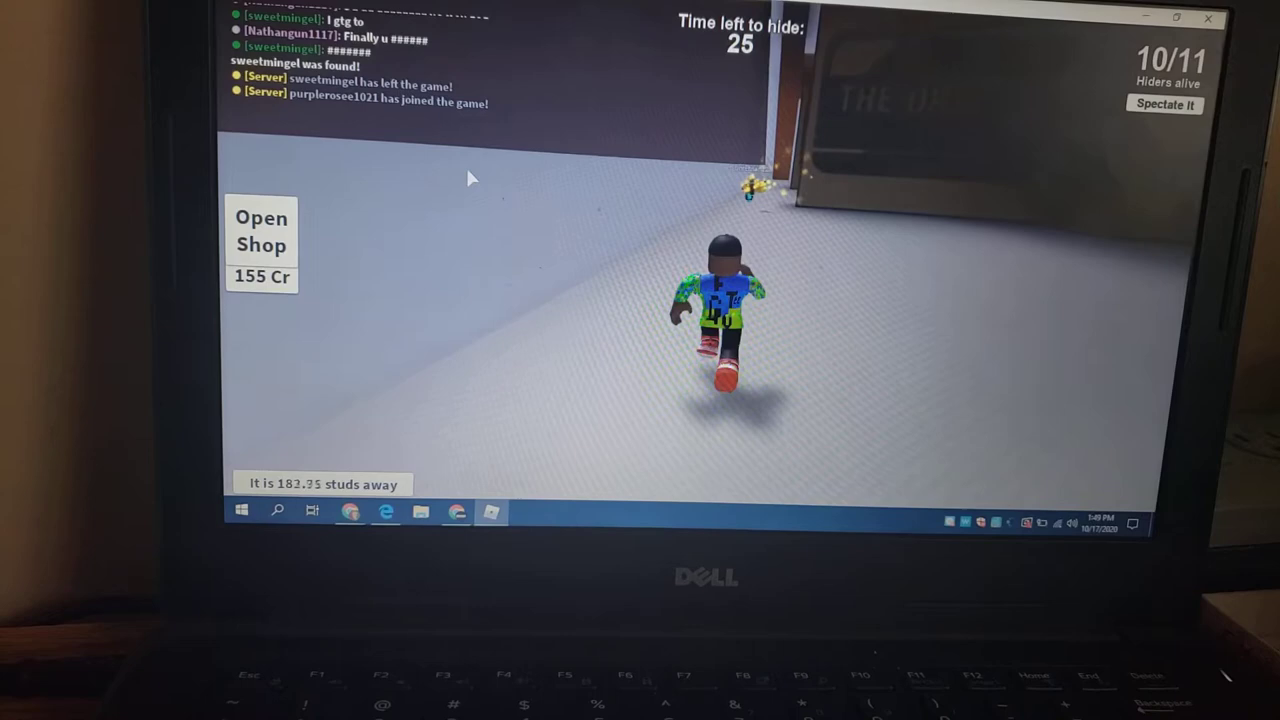
key("w")
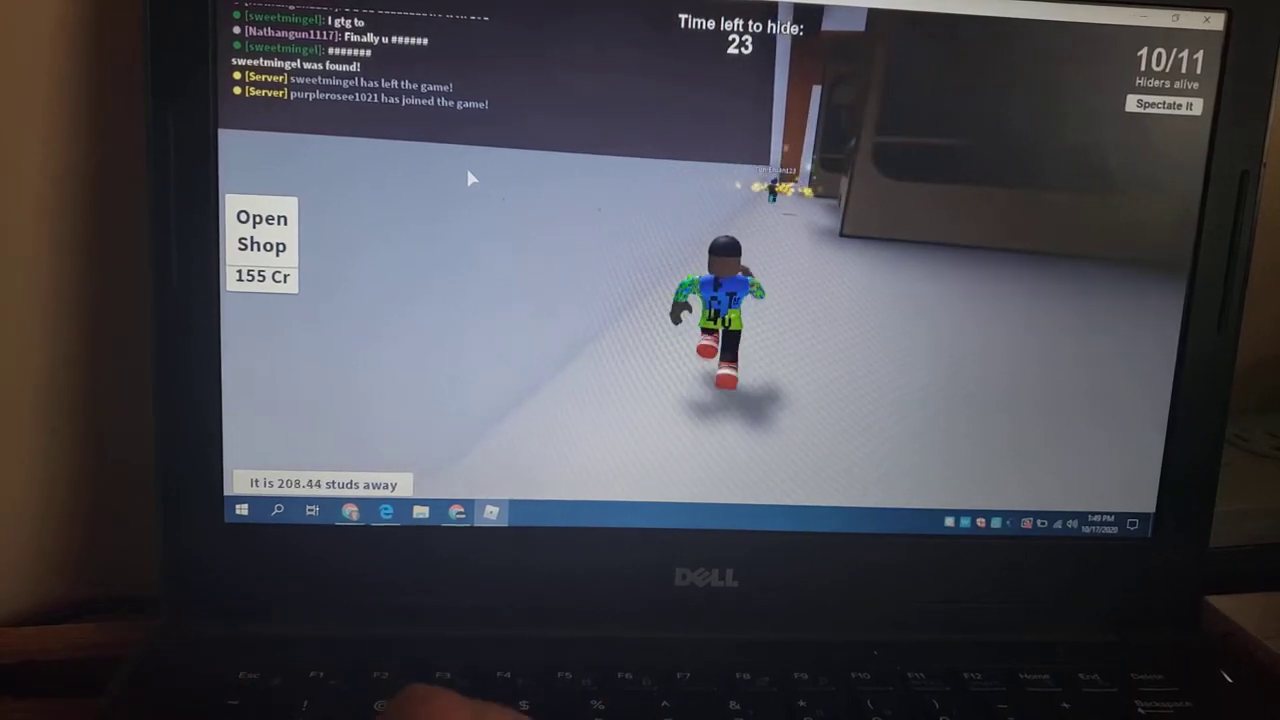
key("w")
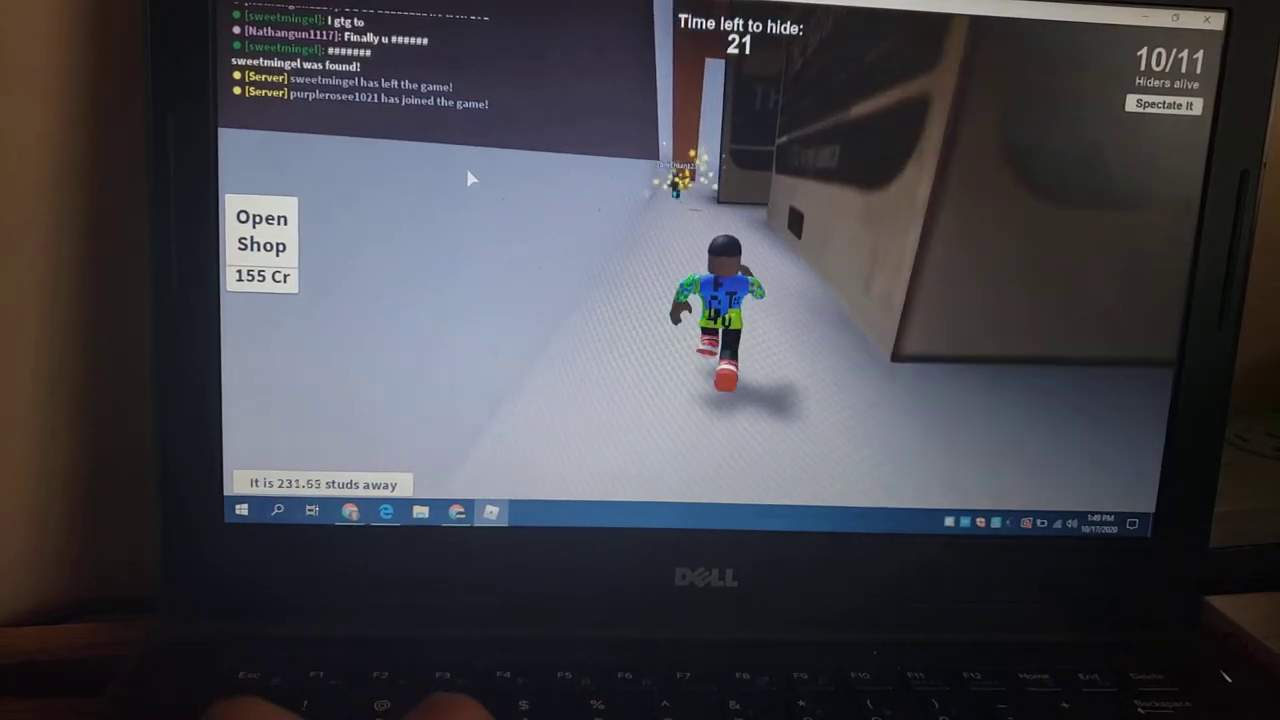
key("w")
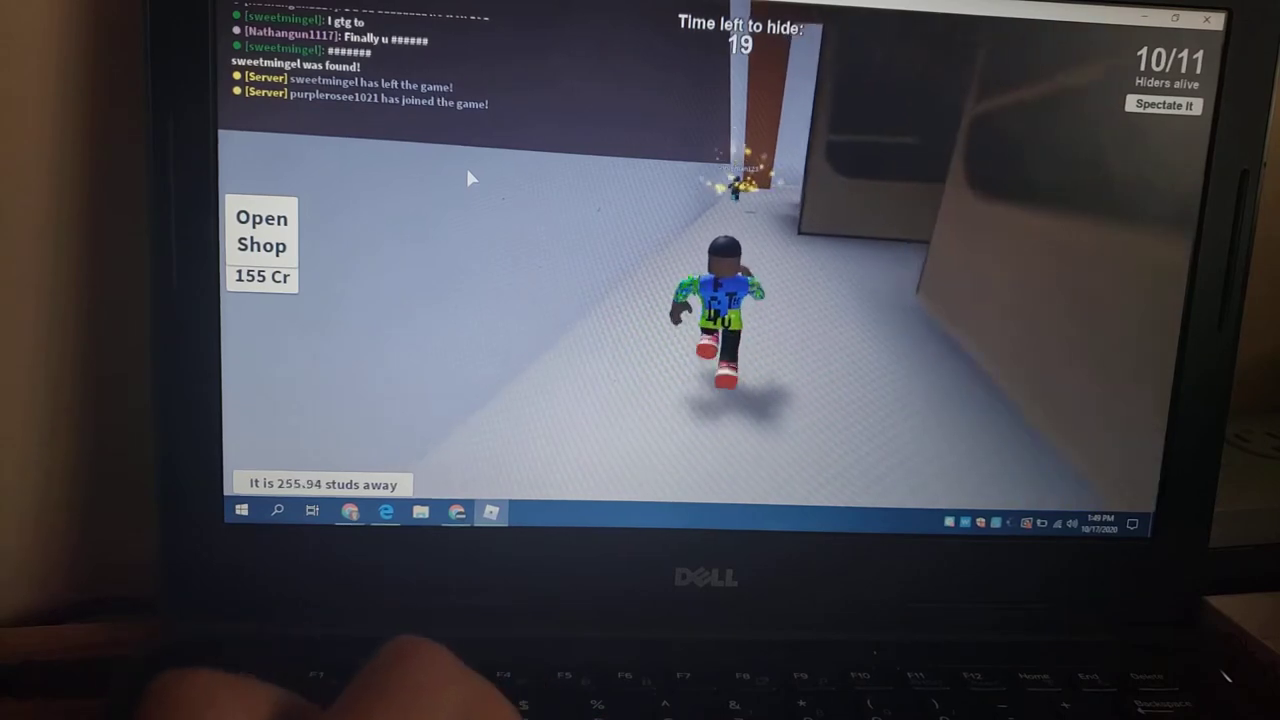
key("w")
key("w")
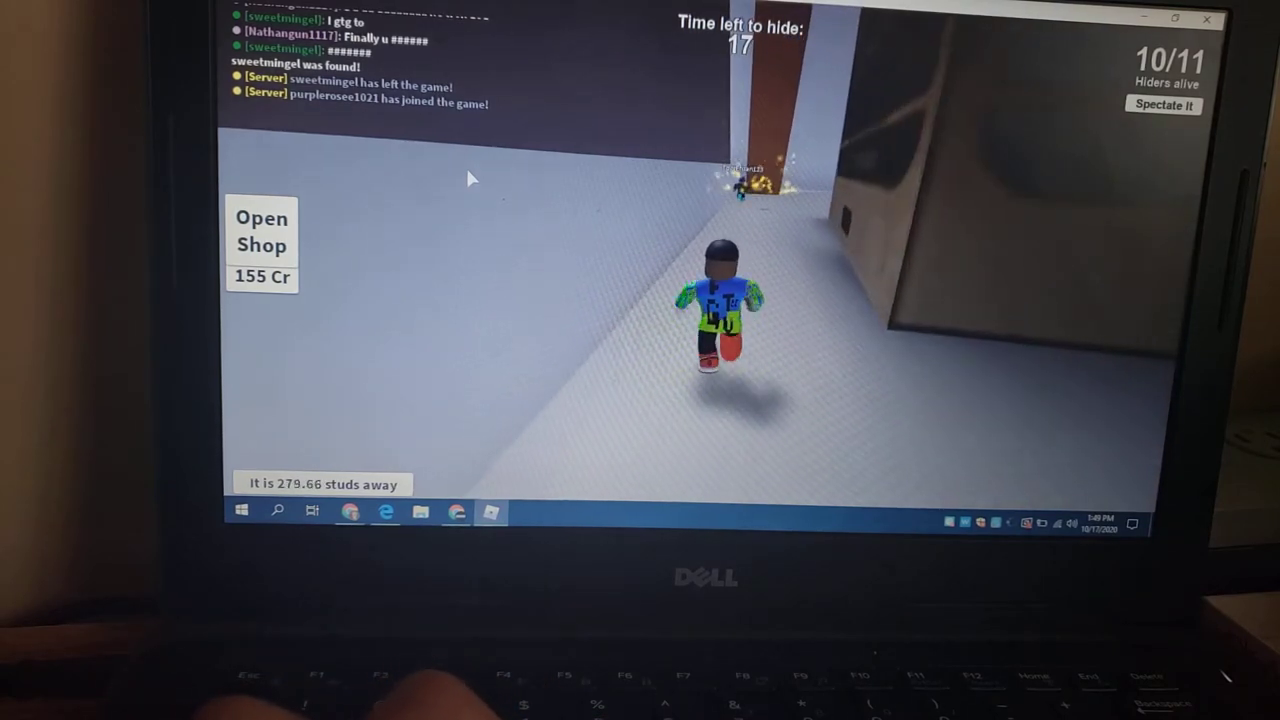
key("w")
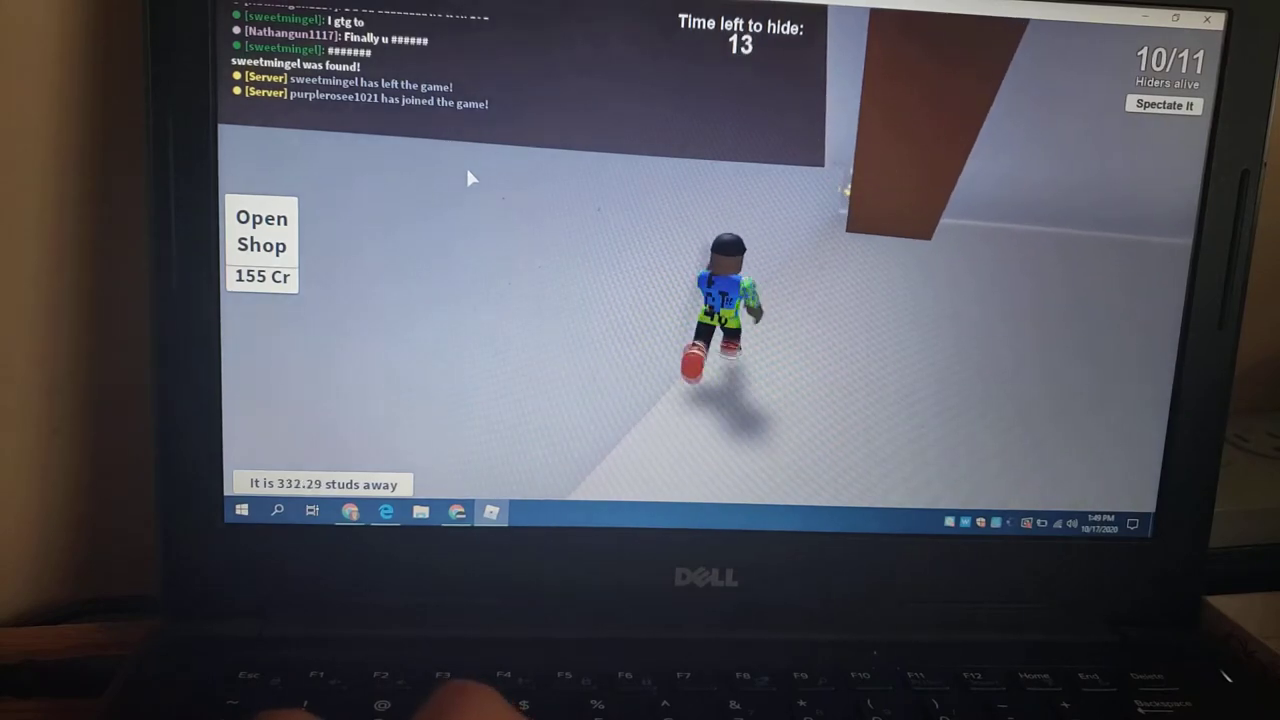
- Run along the brown wall and turn left toward the other hiders
key("w")
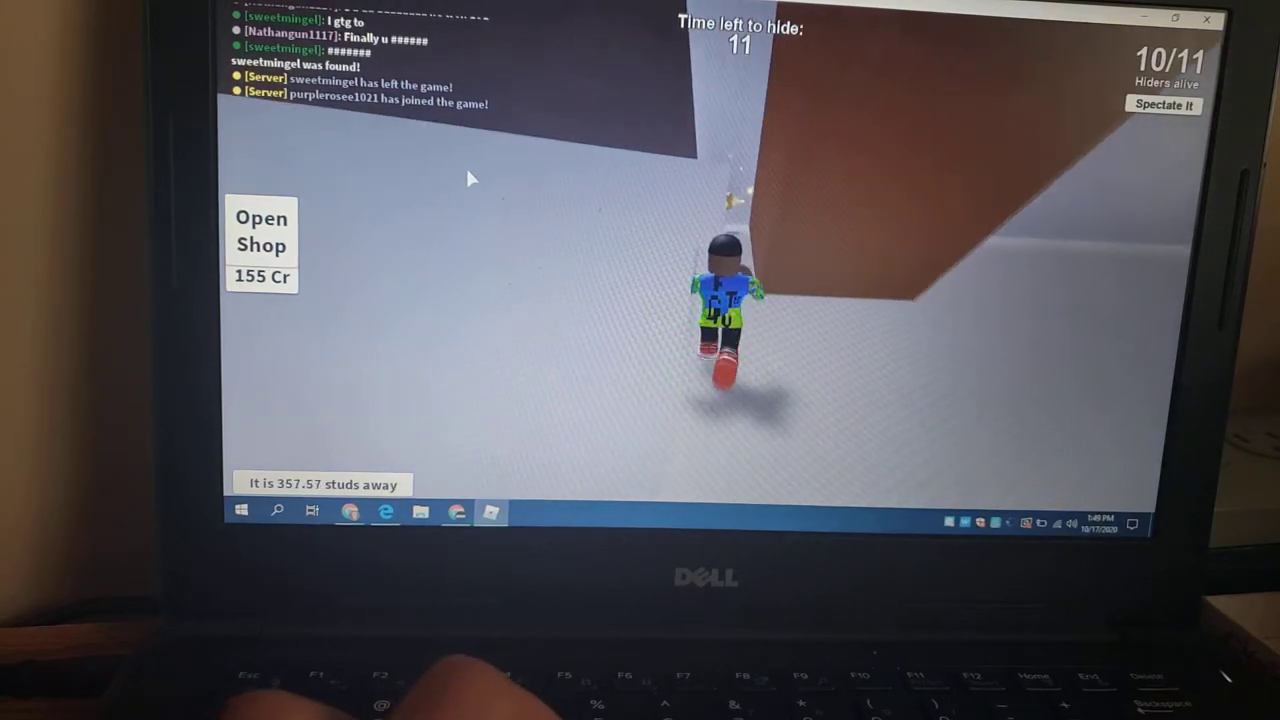
key("w")
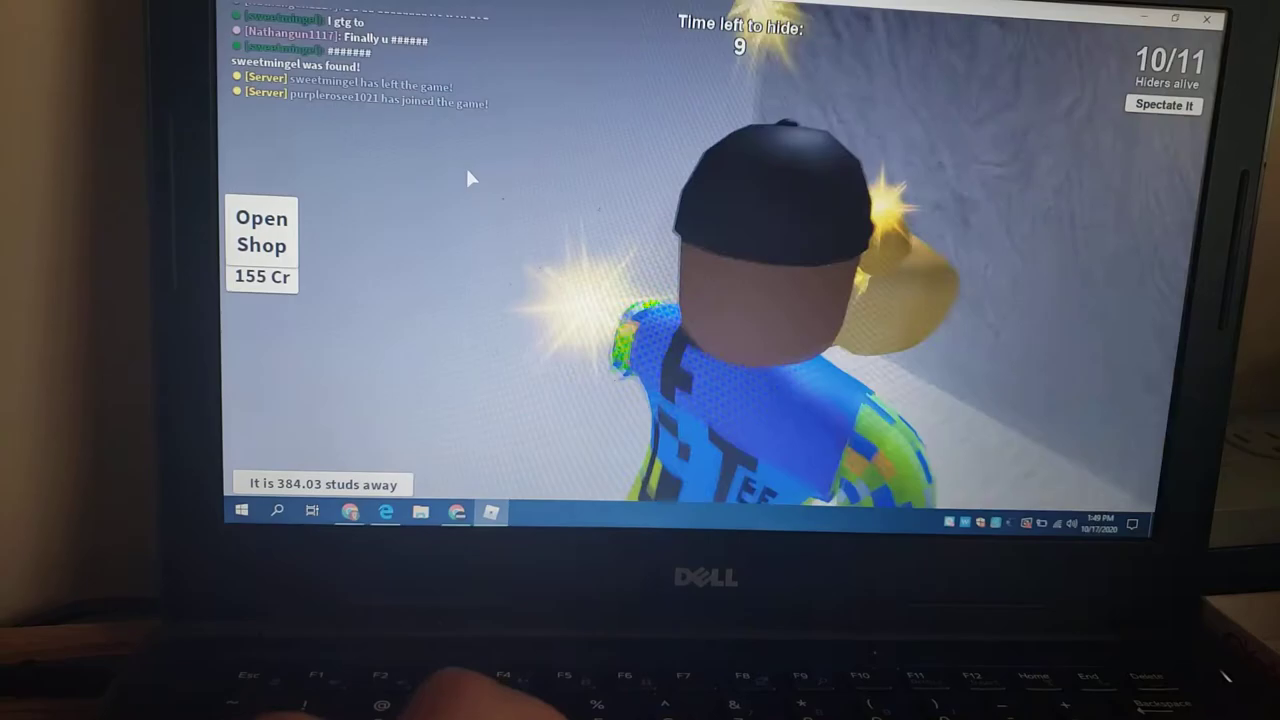
key("a")
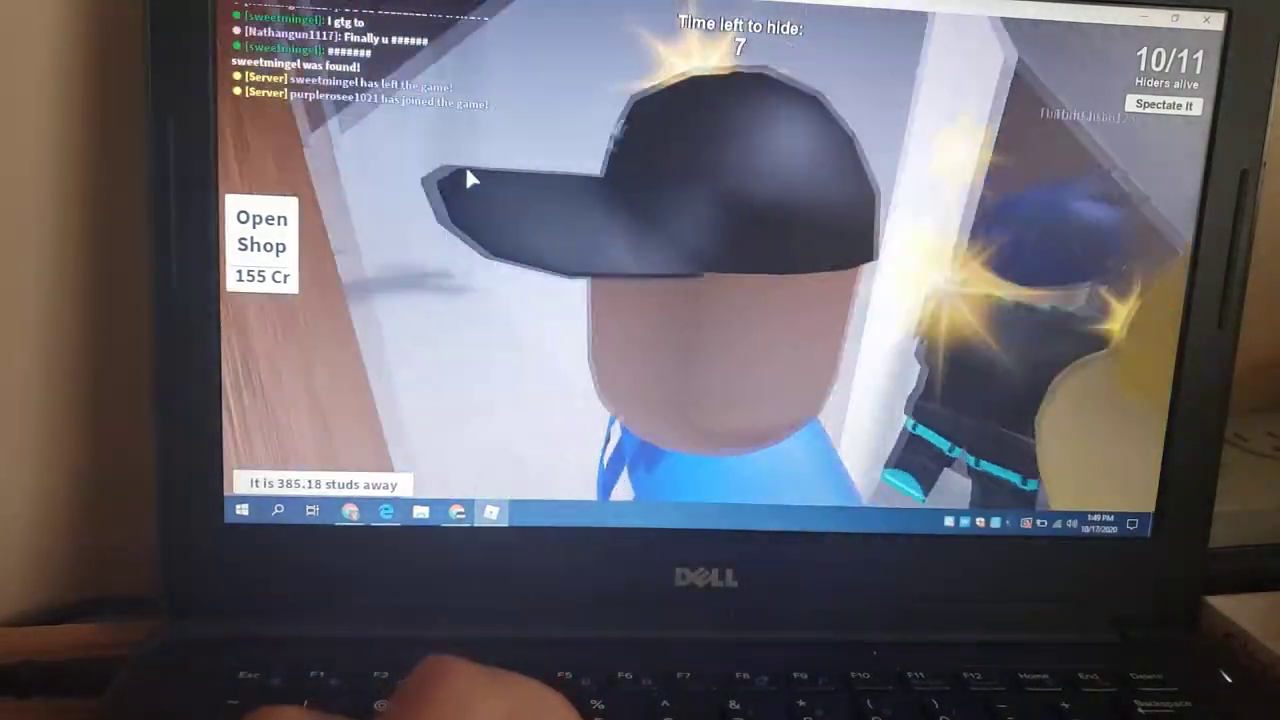
key("a")
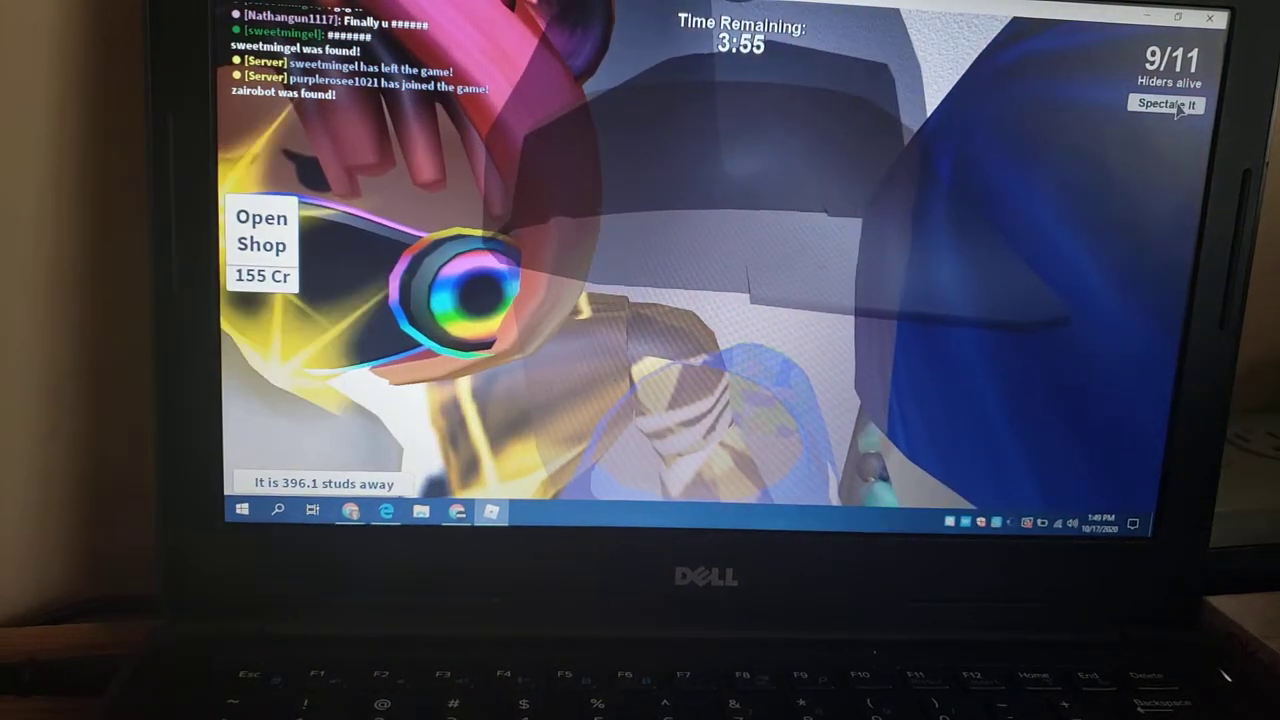
left_click(1180, 108)
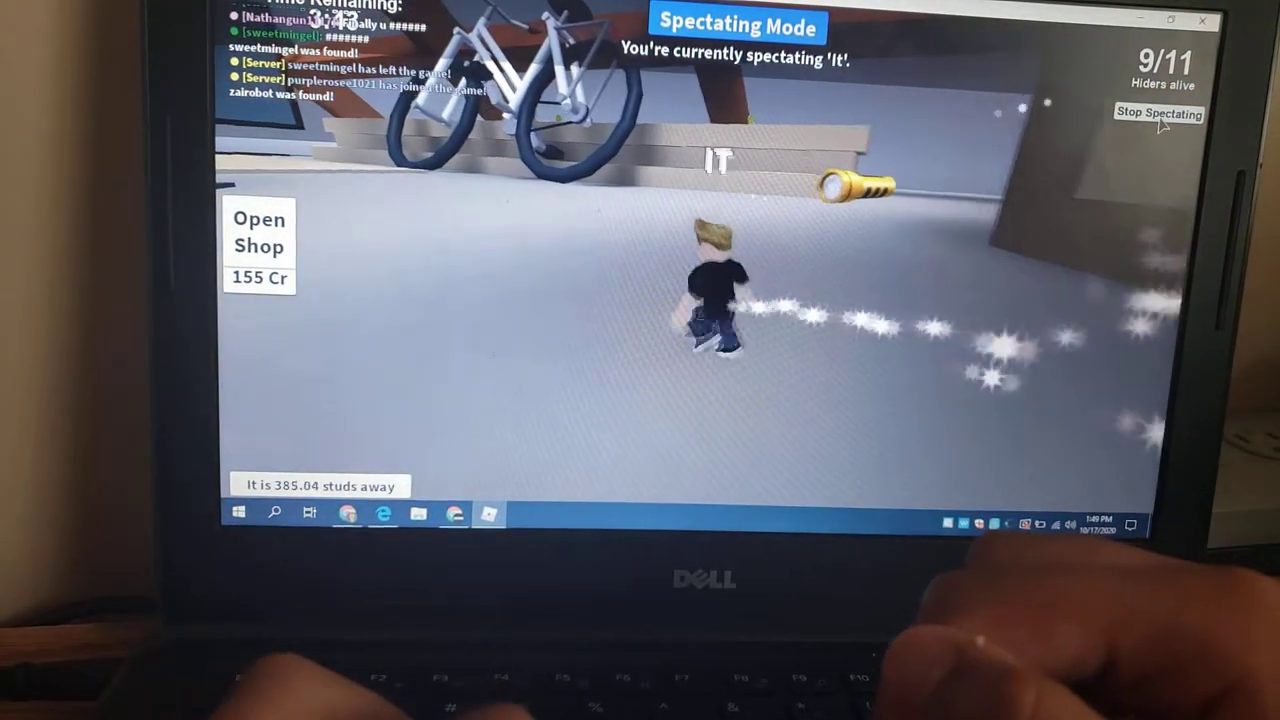
left_click(1158, 113)
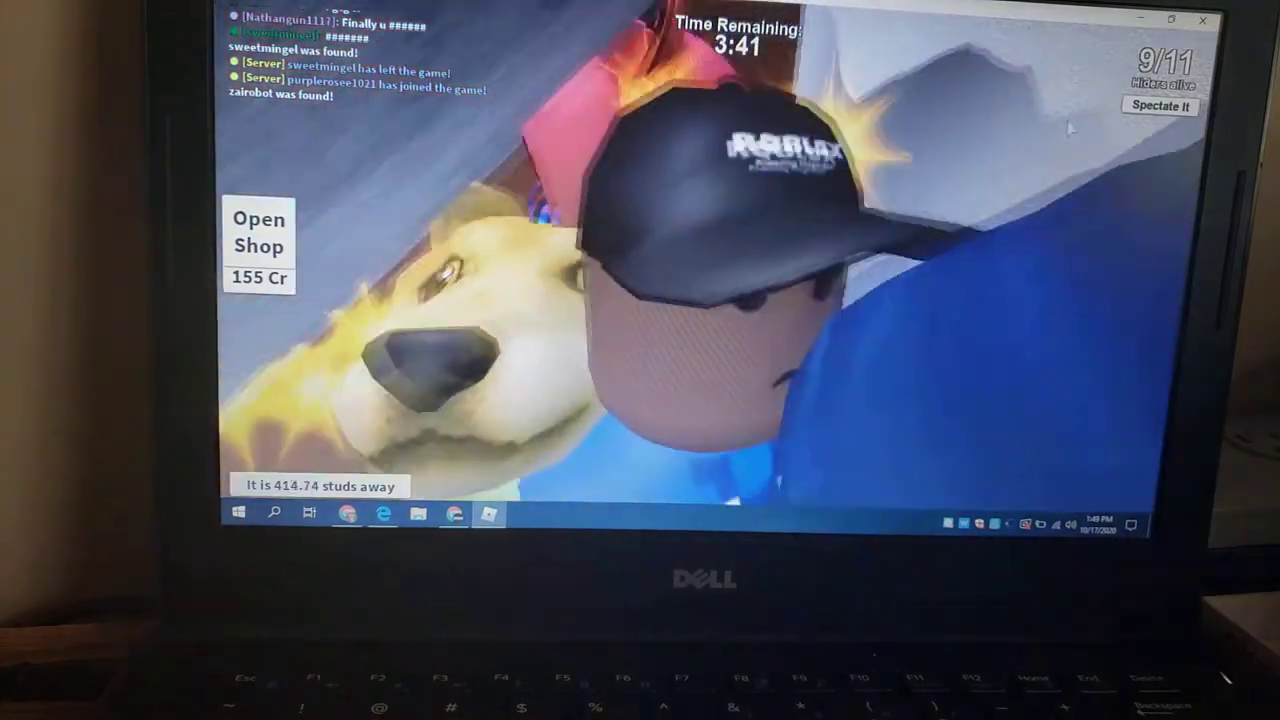
key("w")
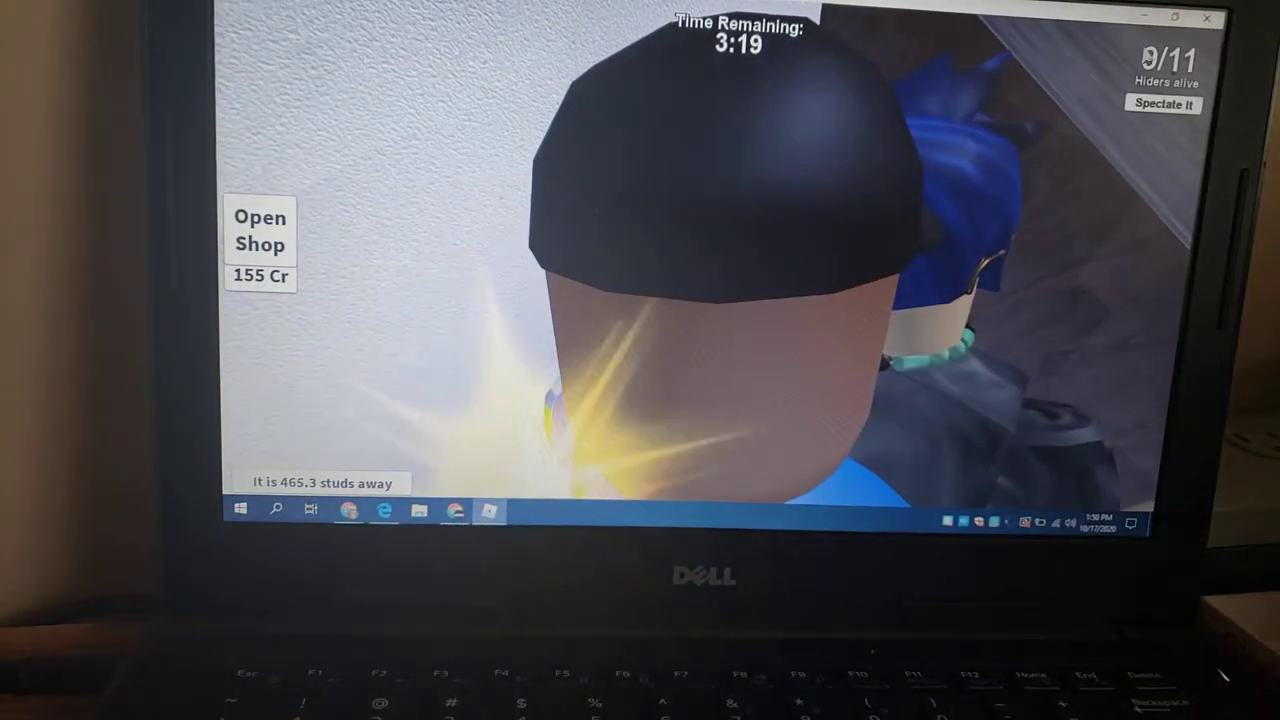
left_click(1160, 108)
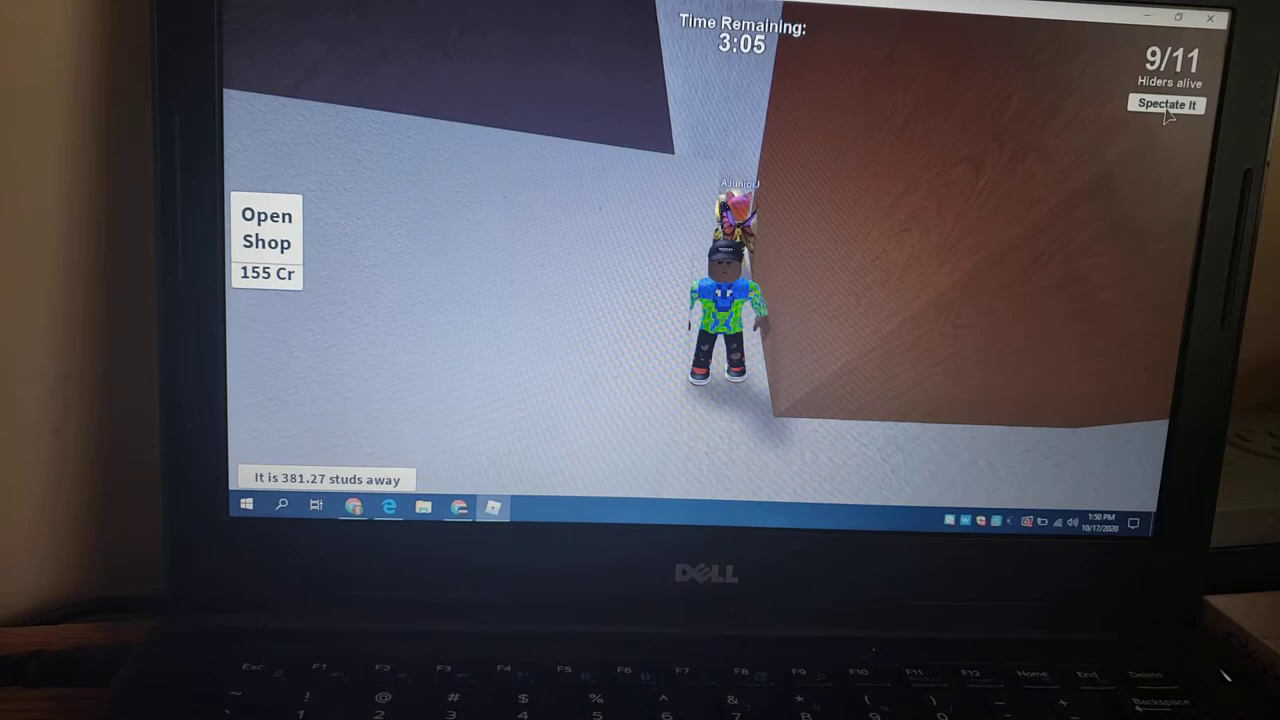
scroll(1168, 116, "up", 5)
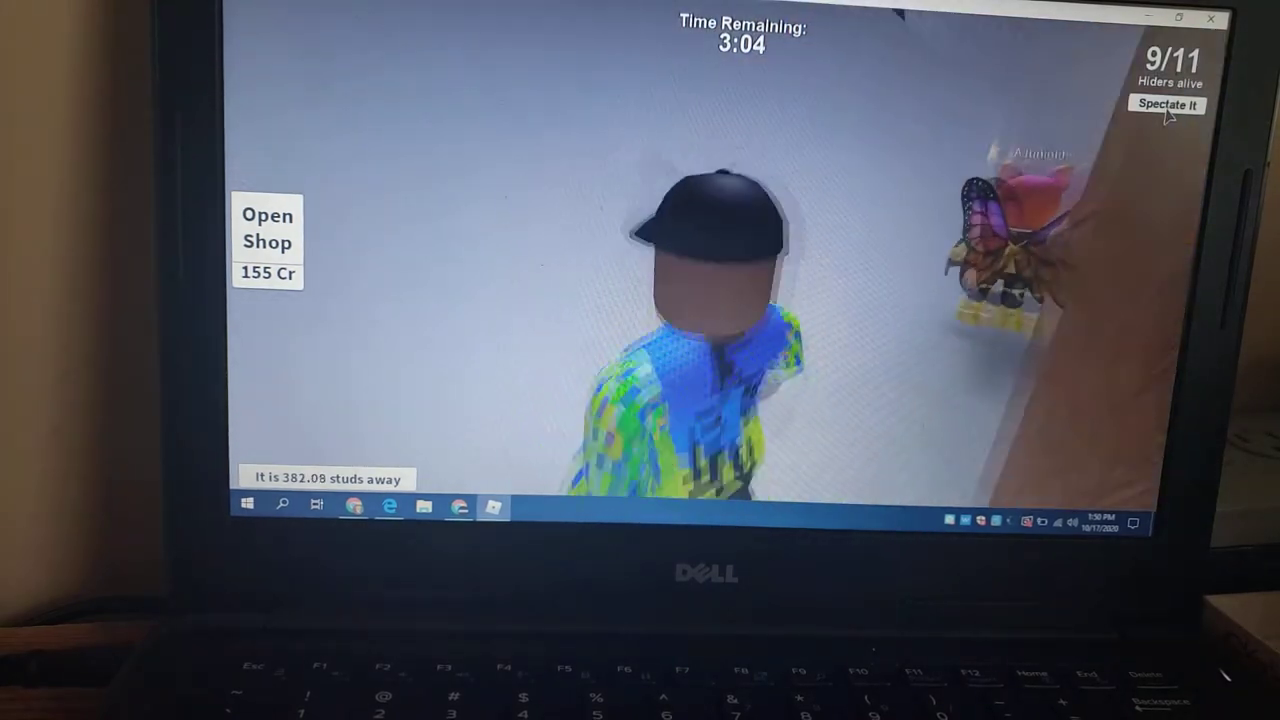
scroll(1168, 116, "down", 5)
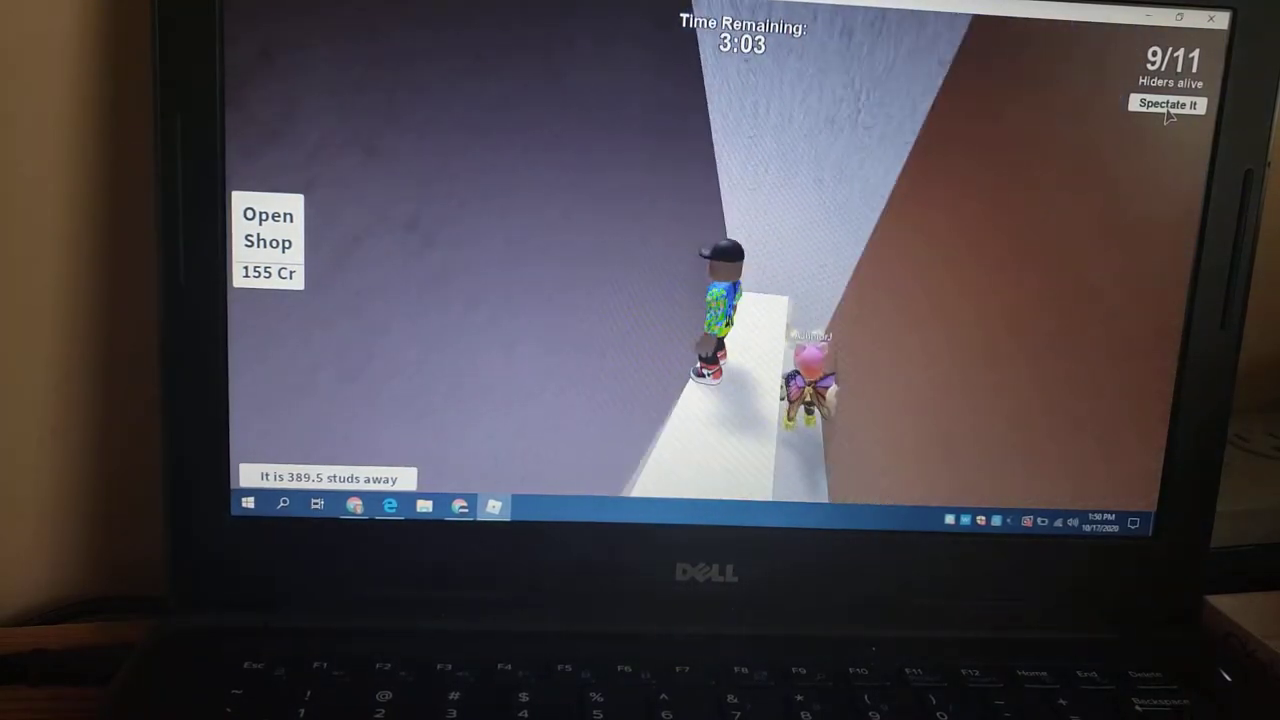
scroll(1170, 116, "up", 5)
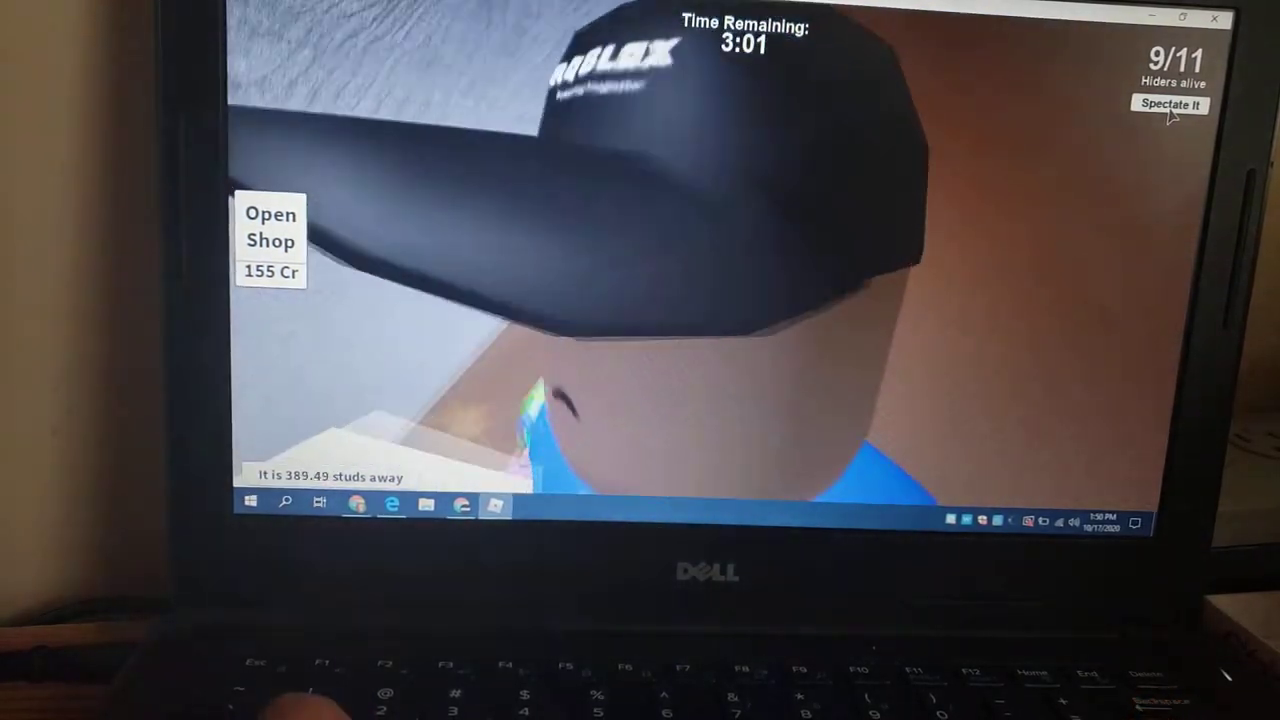
scroll(1170, 116, "down", 4)
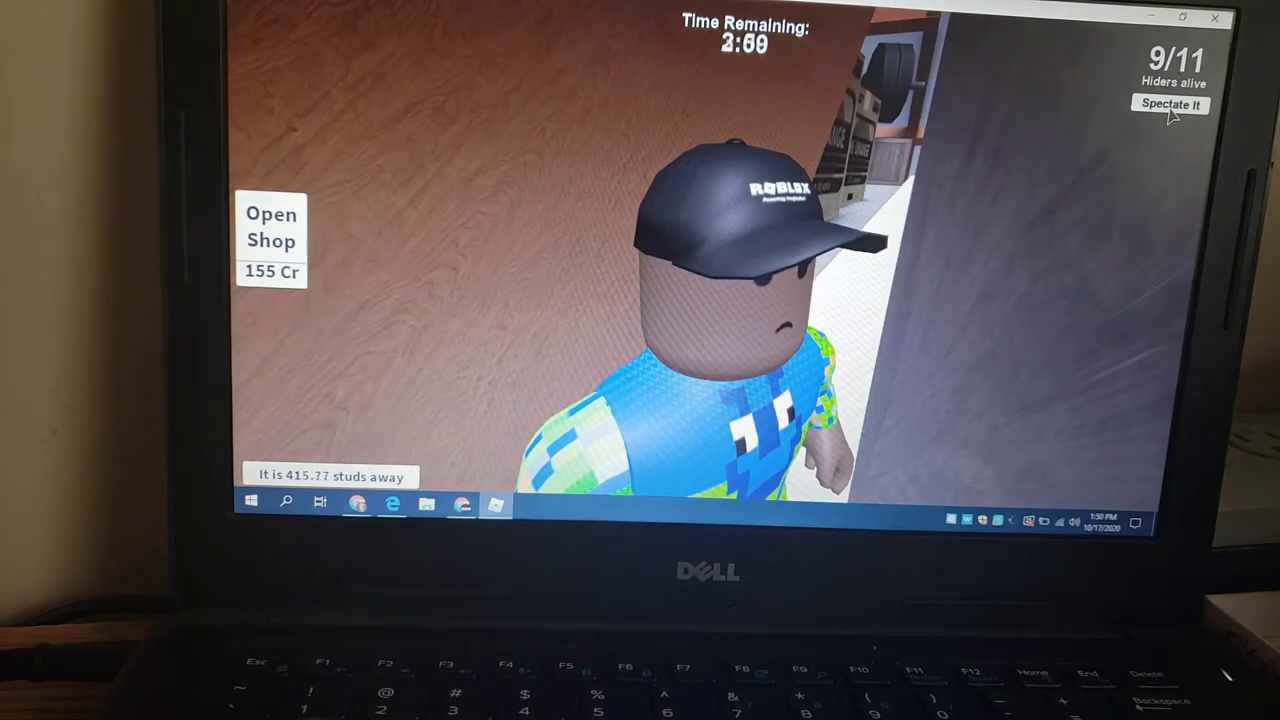
scroll(1172, 114, "up", 4)
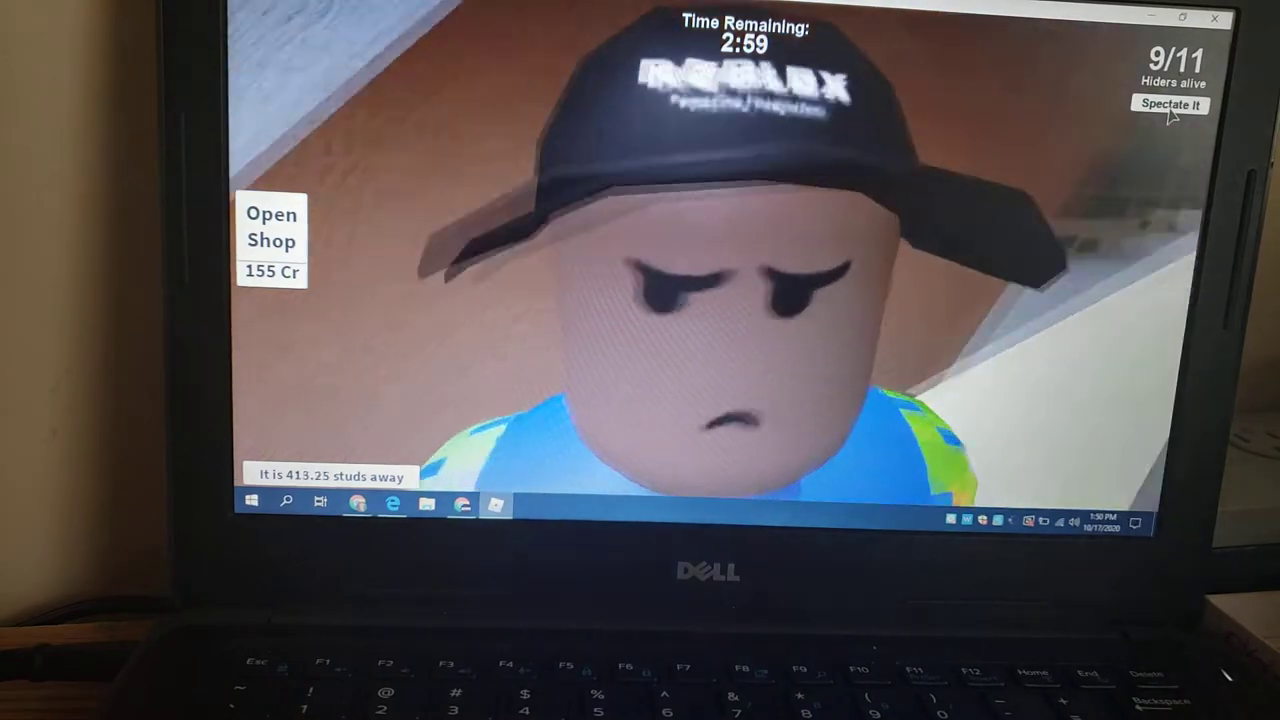
scroll(1172, 114, "down", 5)
scroll(1172, 114, "up", 4)
scroll(1172, 114, "down", 2)
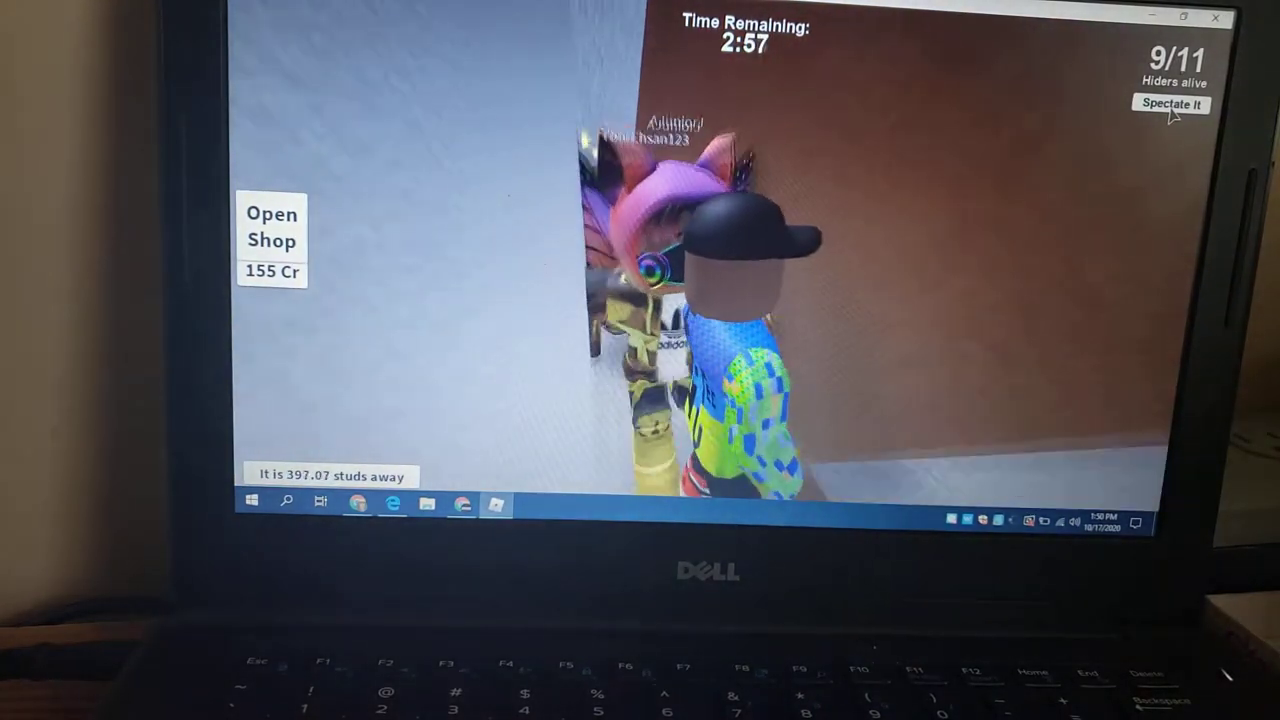
scroll(1172, 114, "up", 2)
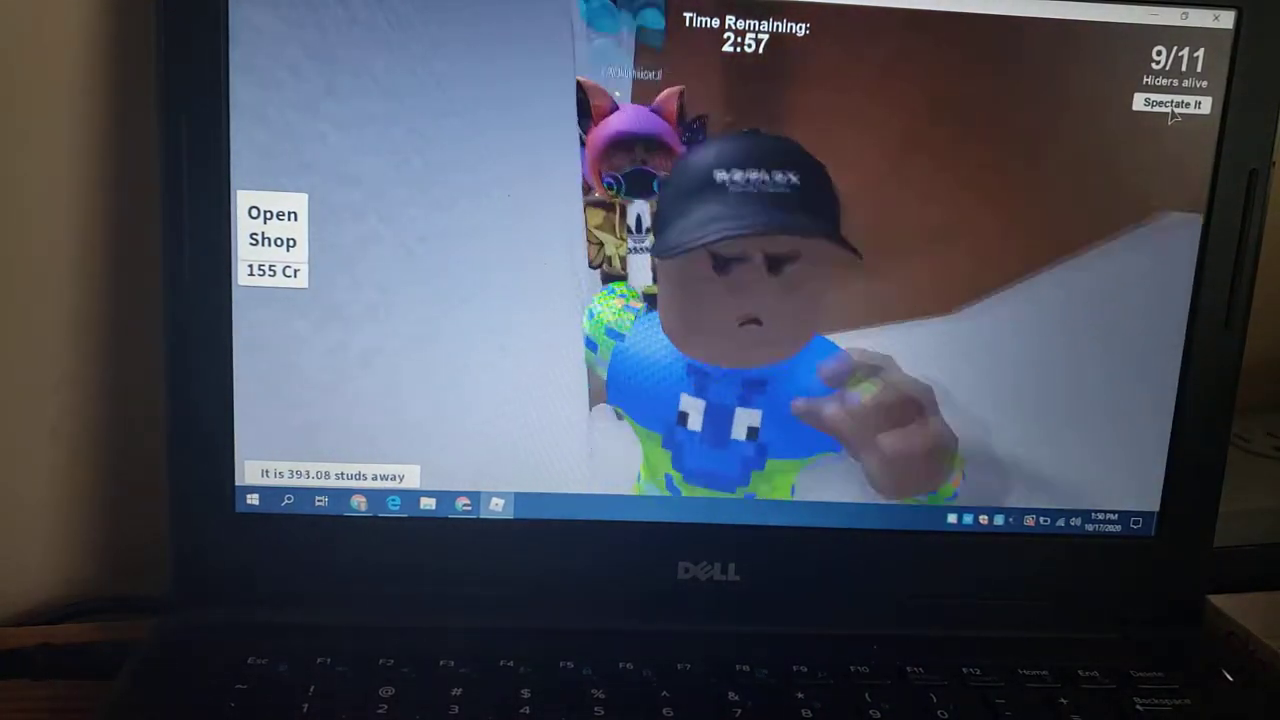
scroll(1172, 114, "down", 3)
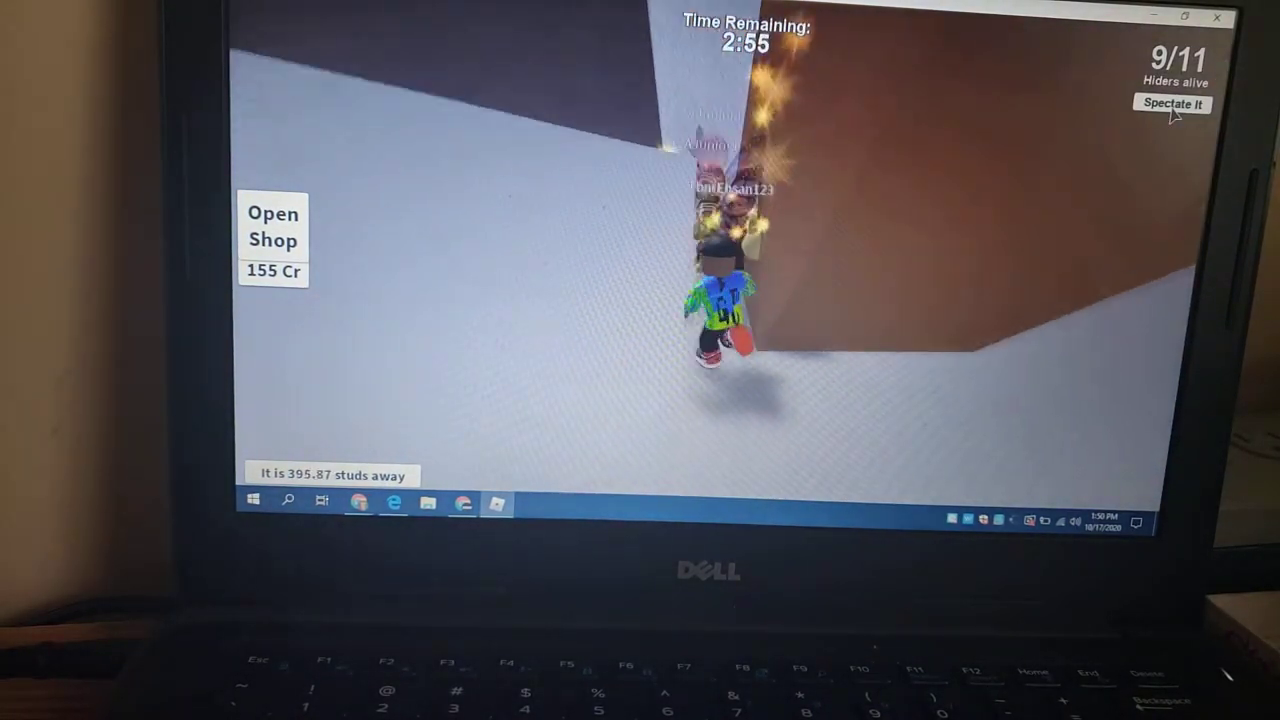
- Walk the avatar down the corridor to a new spot
key("w")
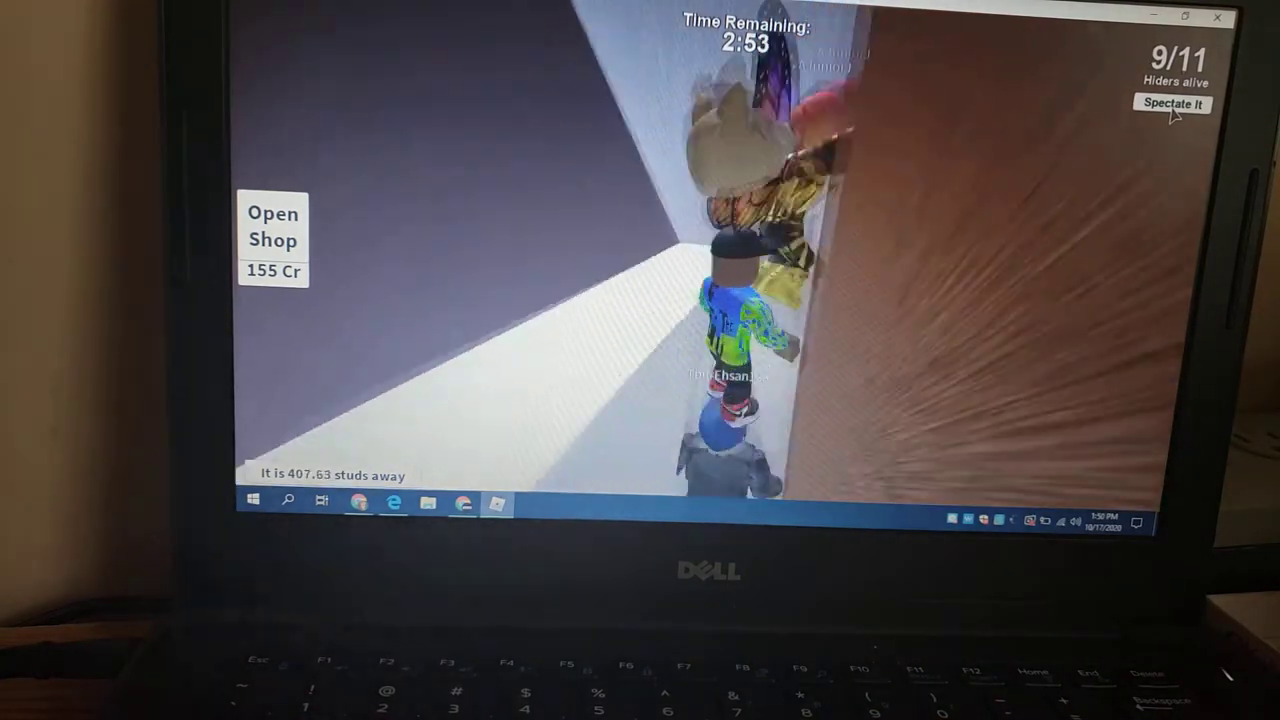
key("w")
key("w")
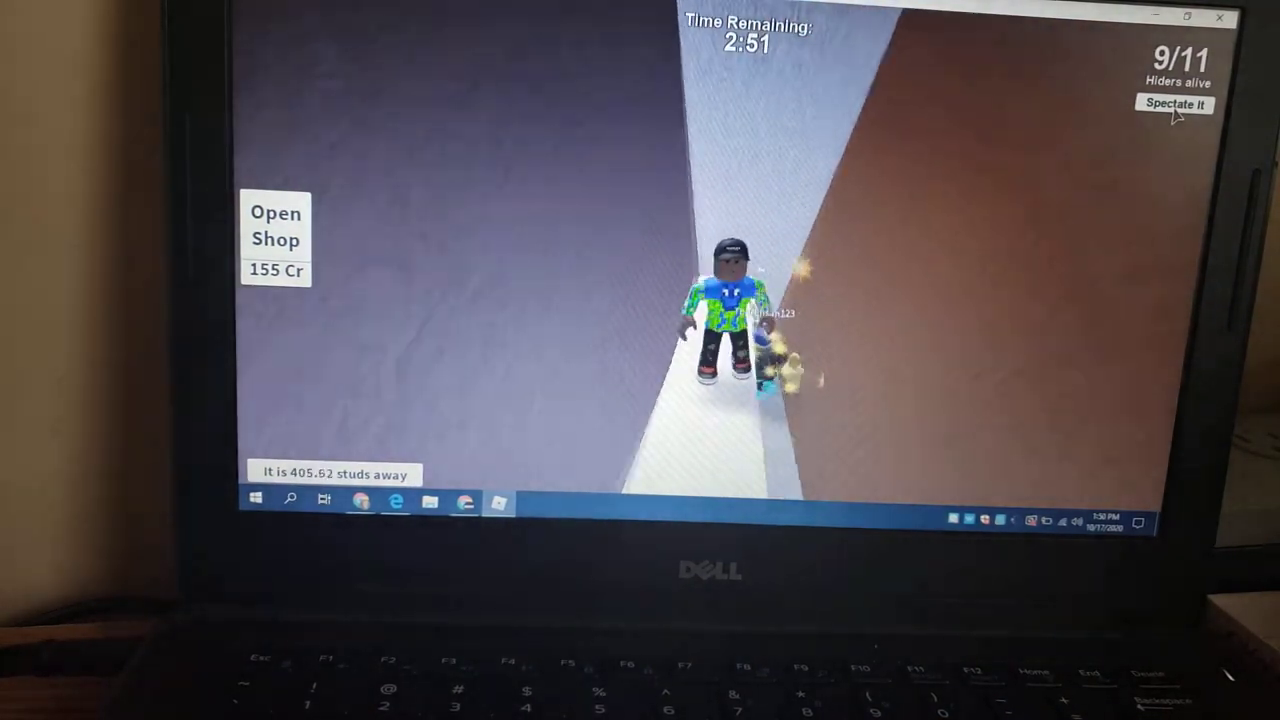
key("w")
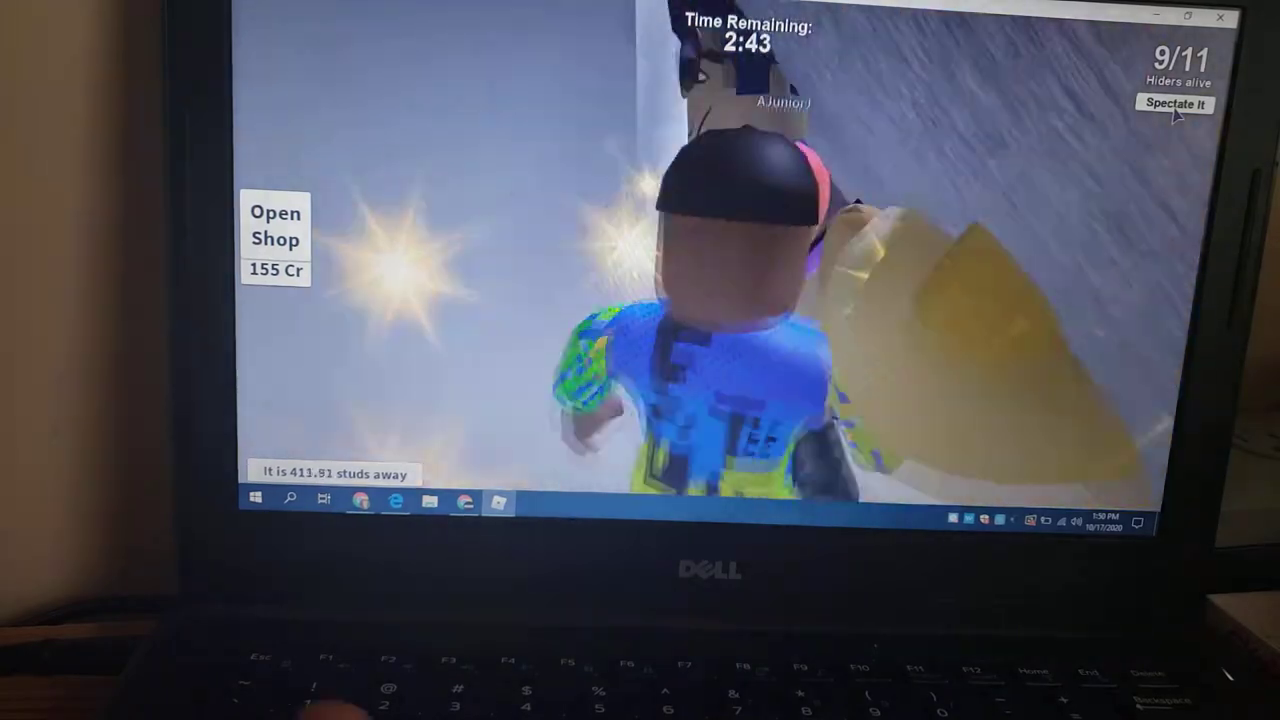
key("w")
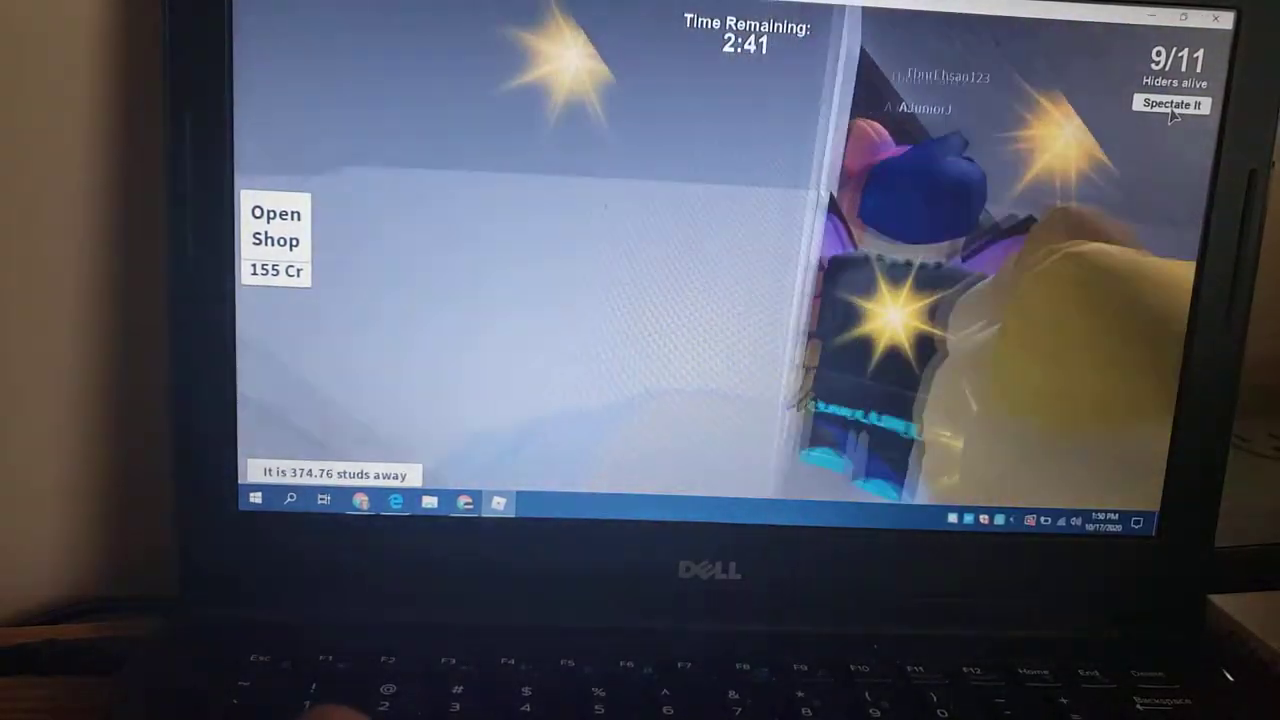
key("w")
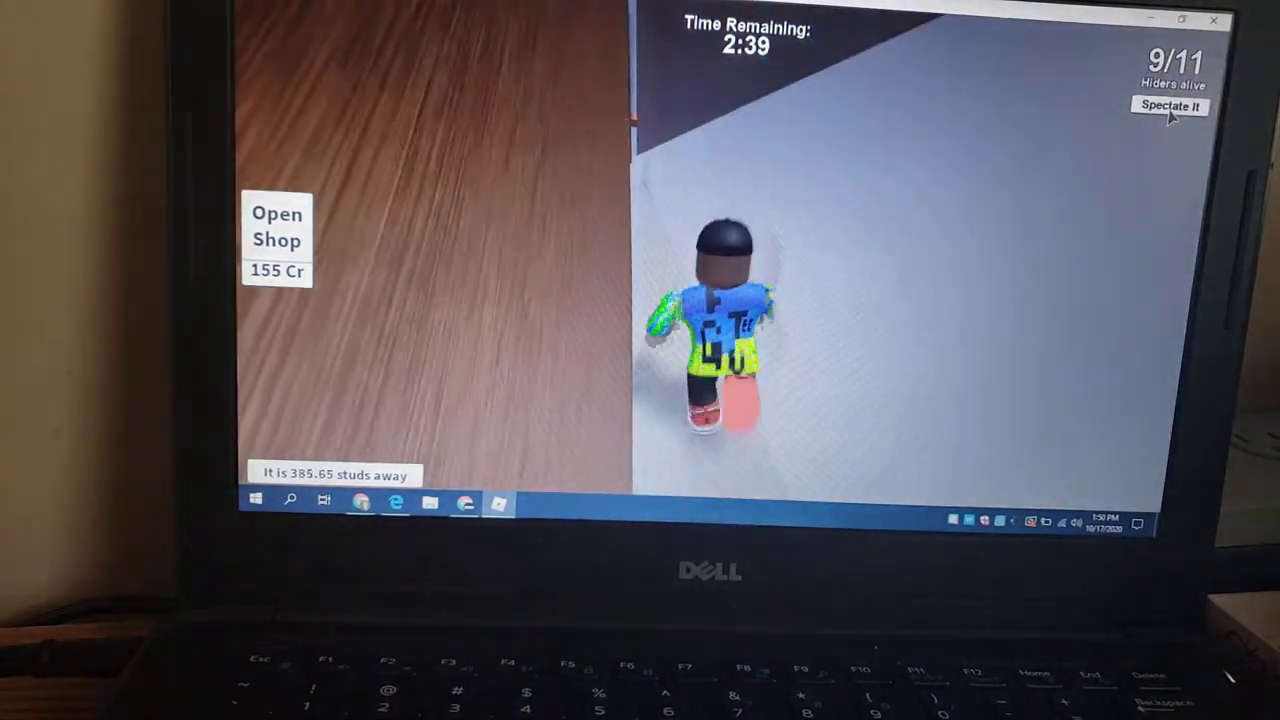
- Move through another corridor along the walls, then spread the avatar's arms
key("w")
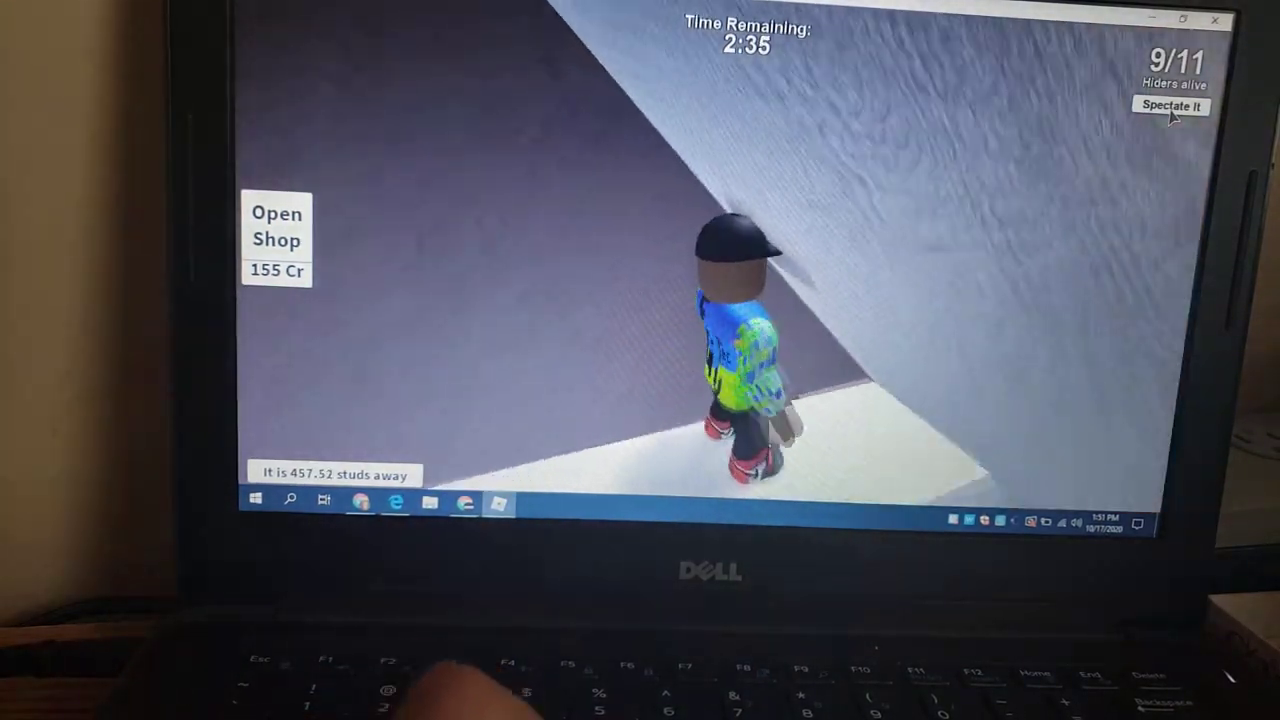
key("w")
key("w")
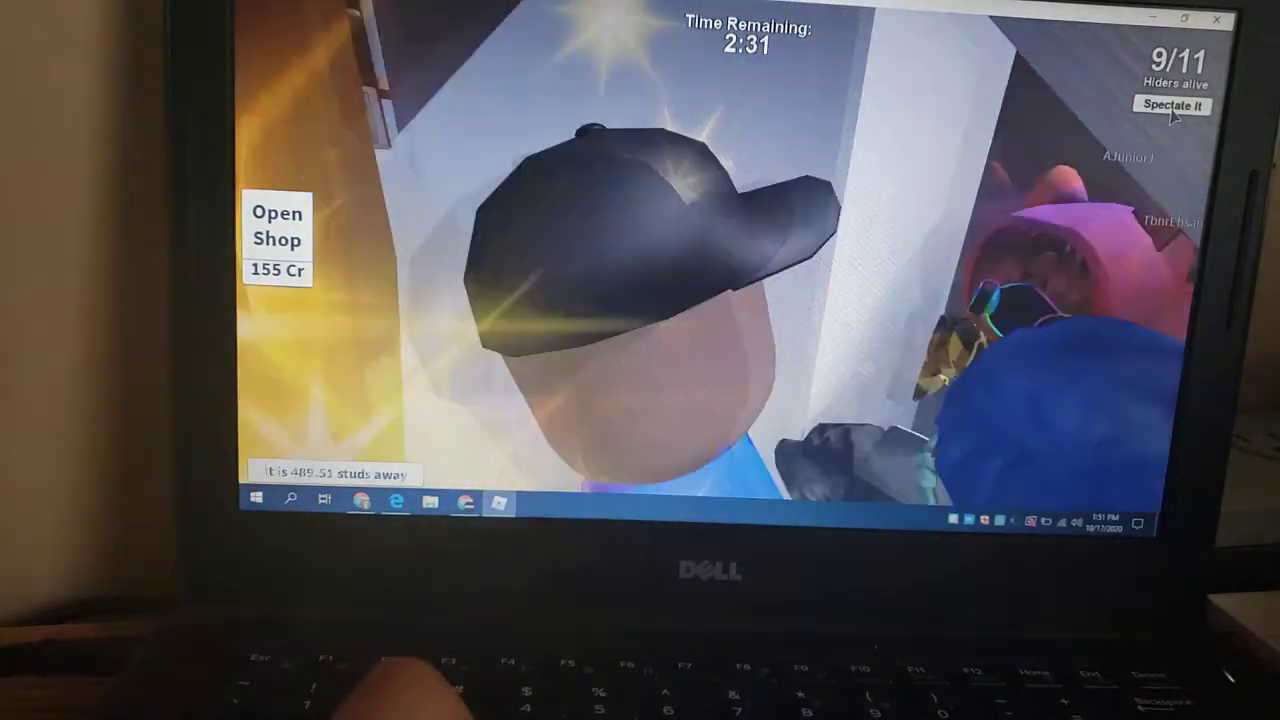
key("w")
scroll(1176, 115, "up", 5)
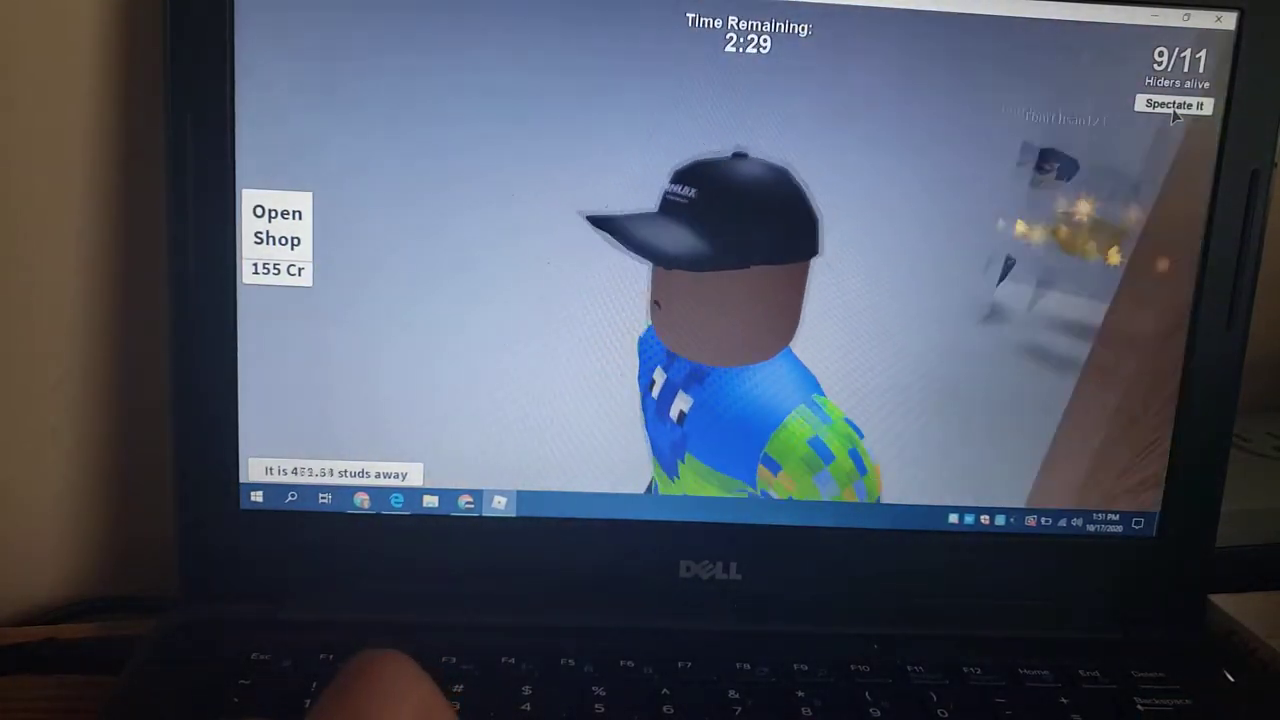
key("w")
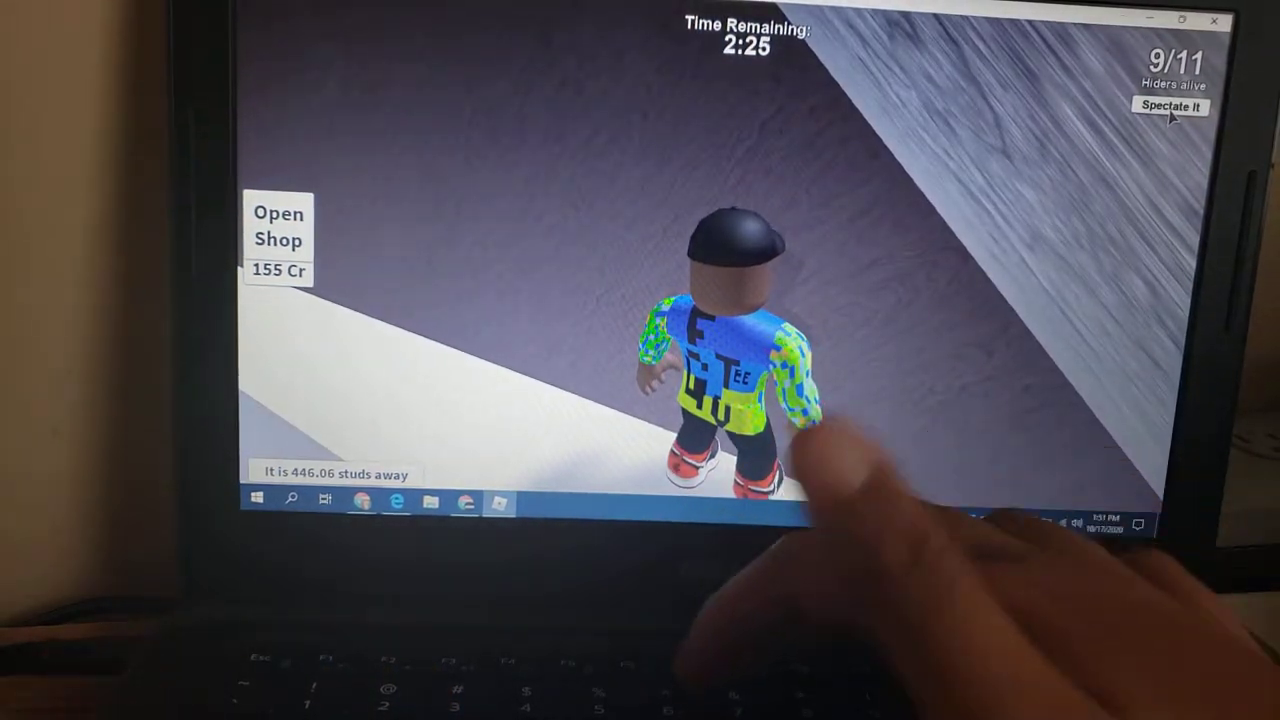
key("space")
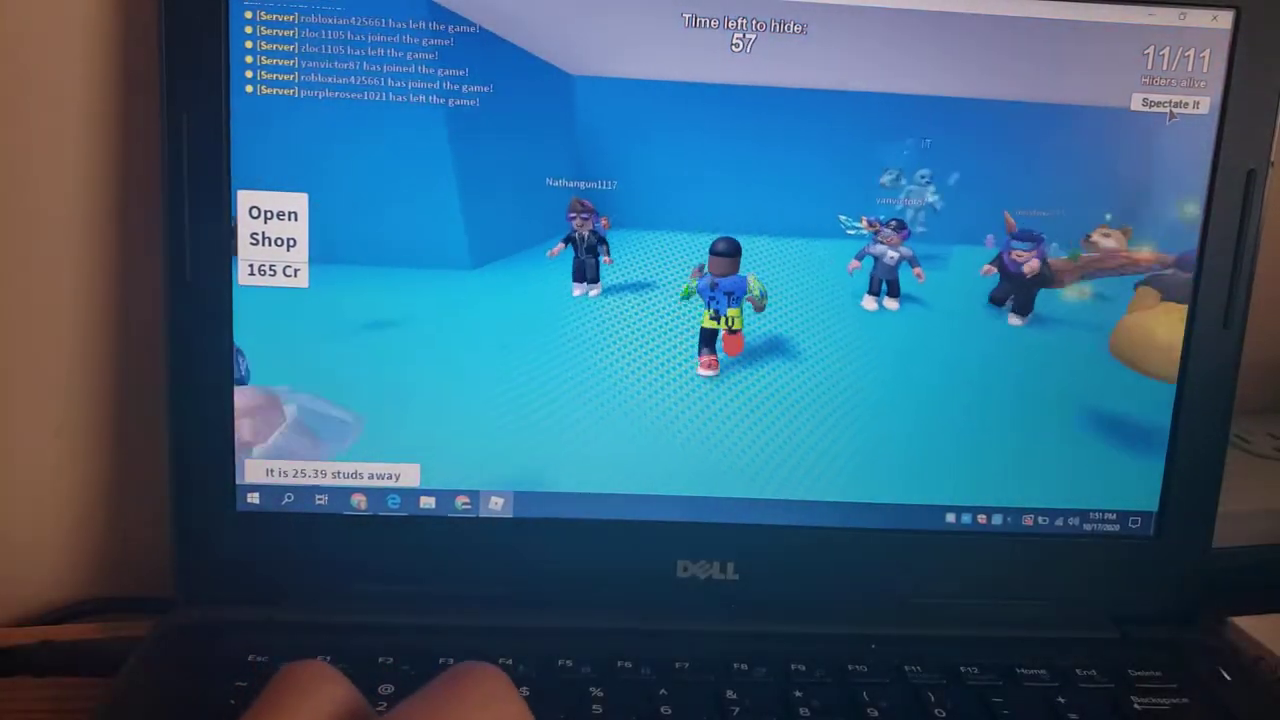
- Jump over the big book and run into the next room, onto the grey couch
key("w")
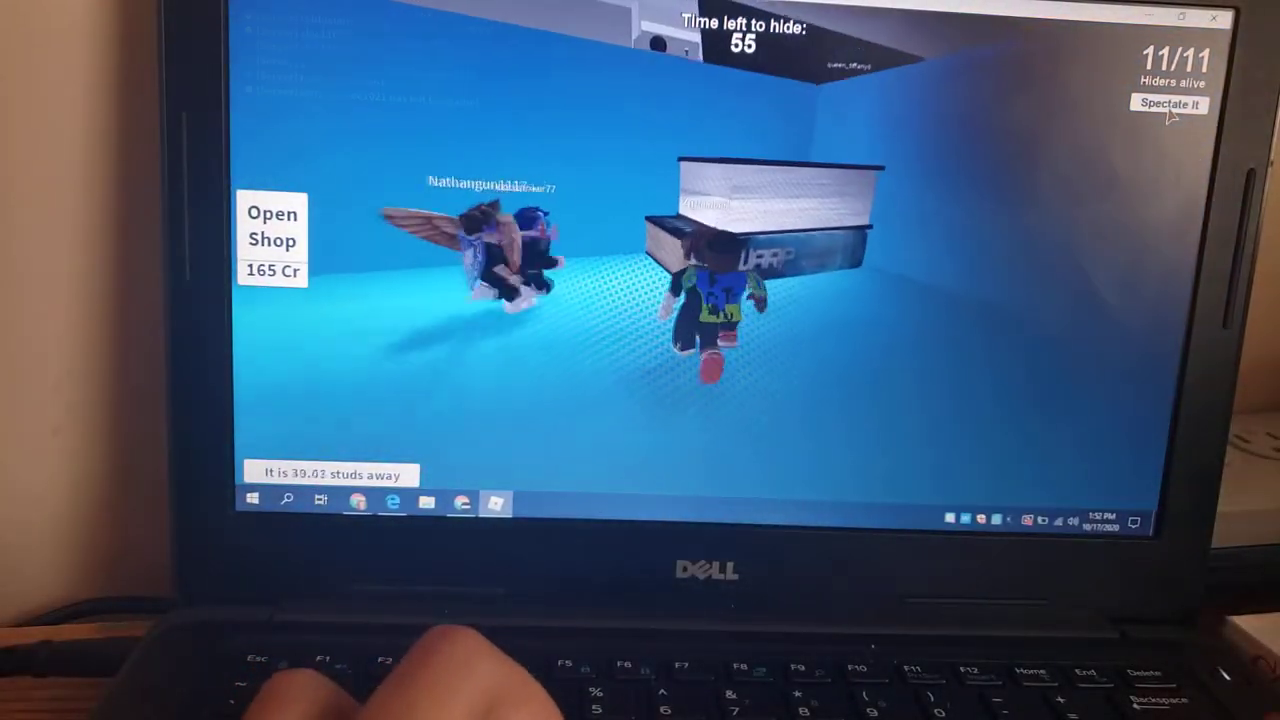
key("space")
key("w")
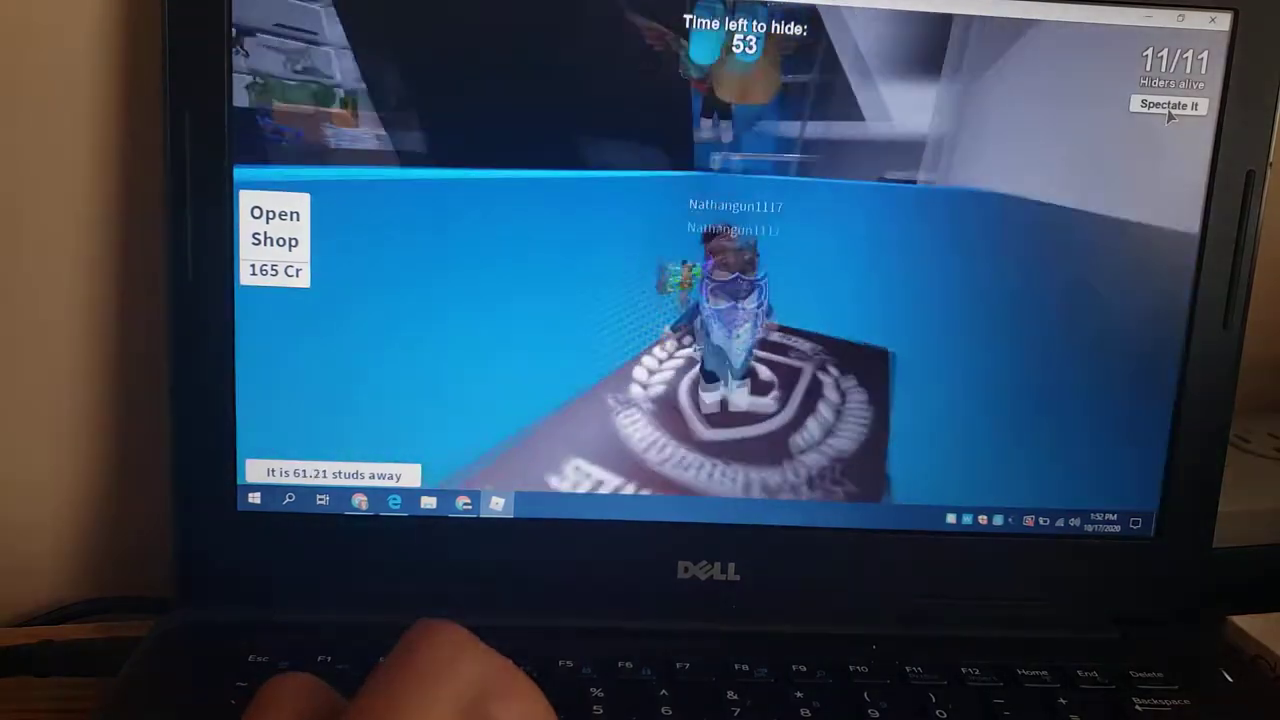
key("w")
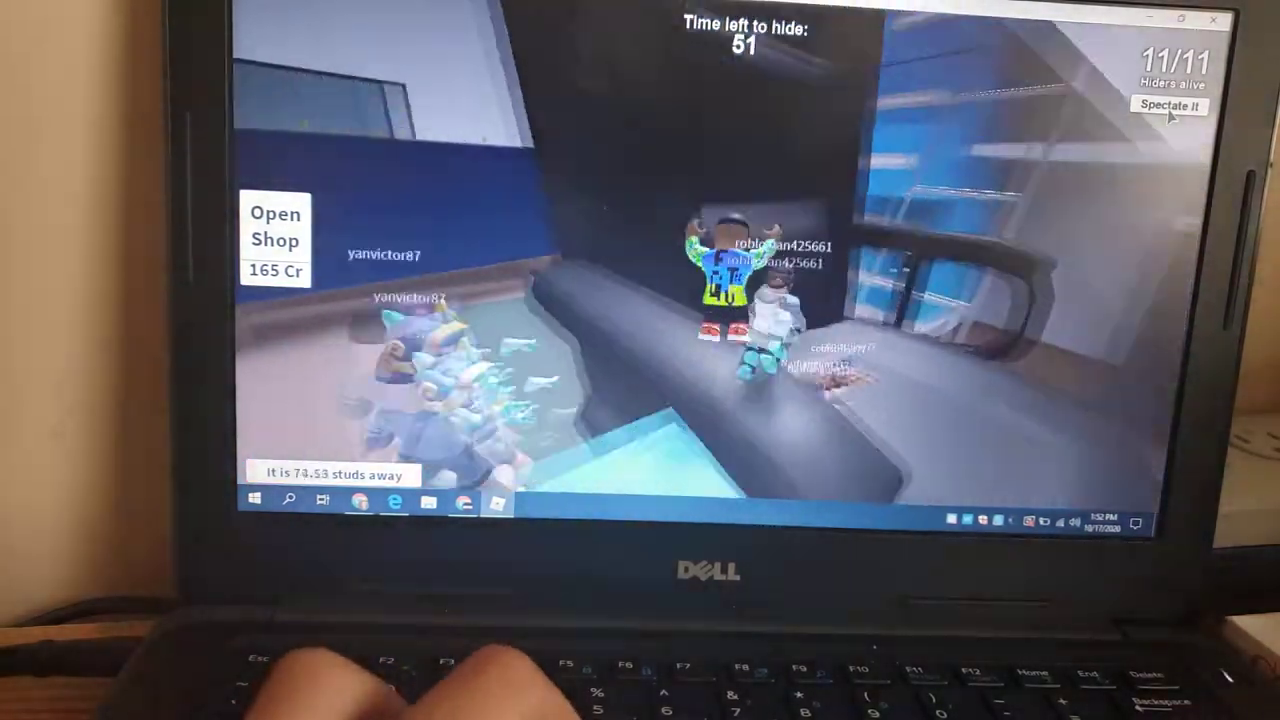
key("w")
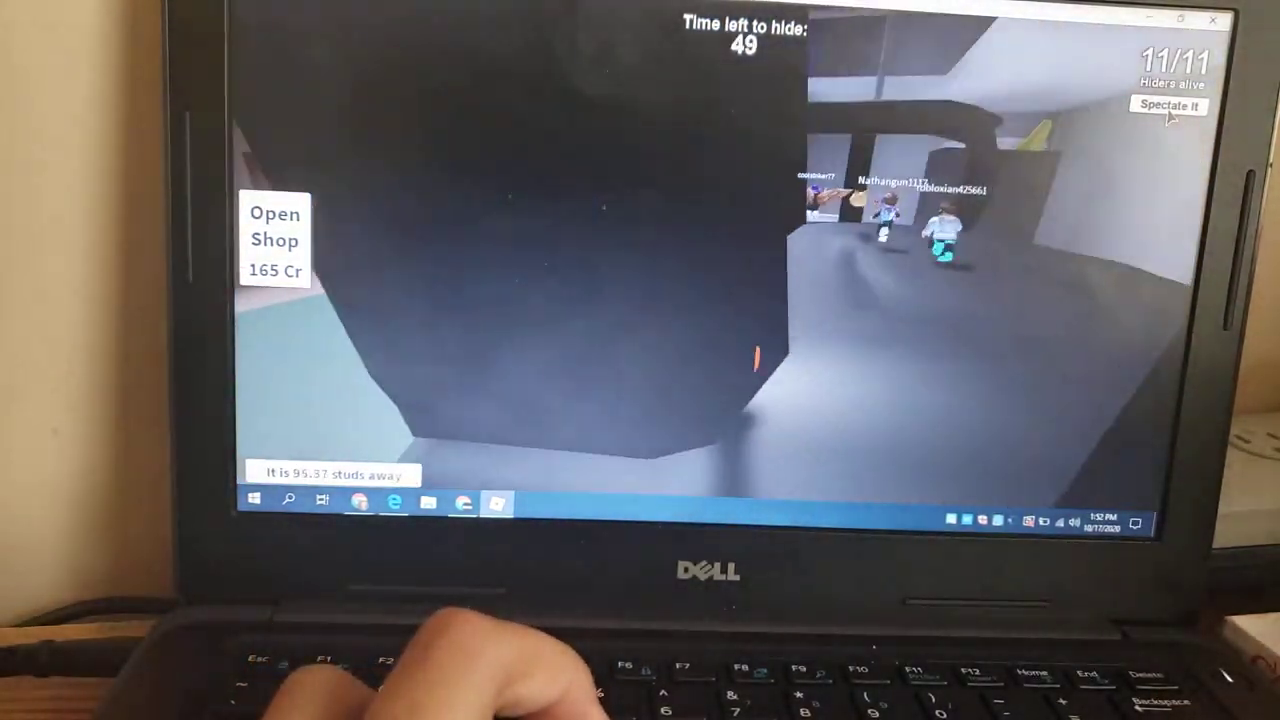
key("w")
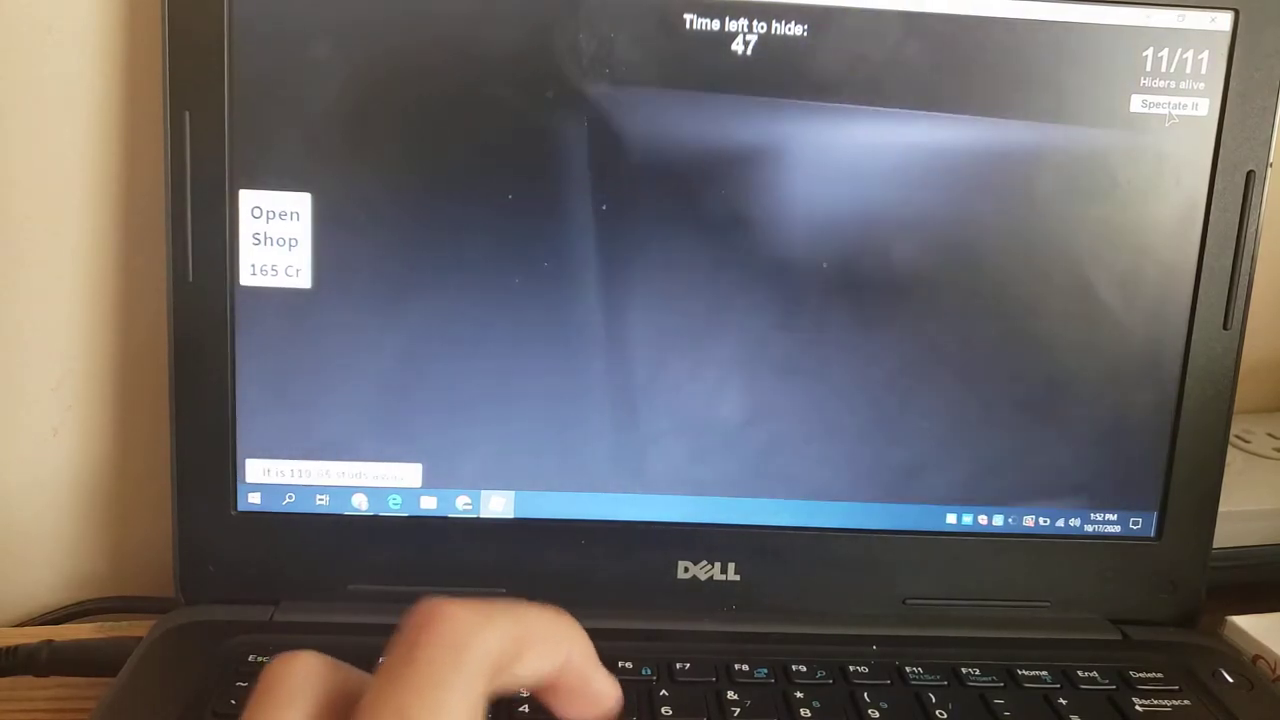
key("w")
key("w")
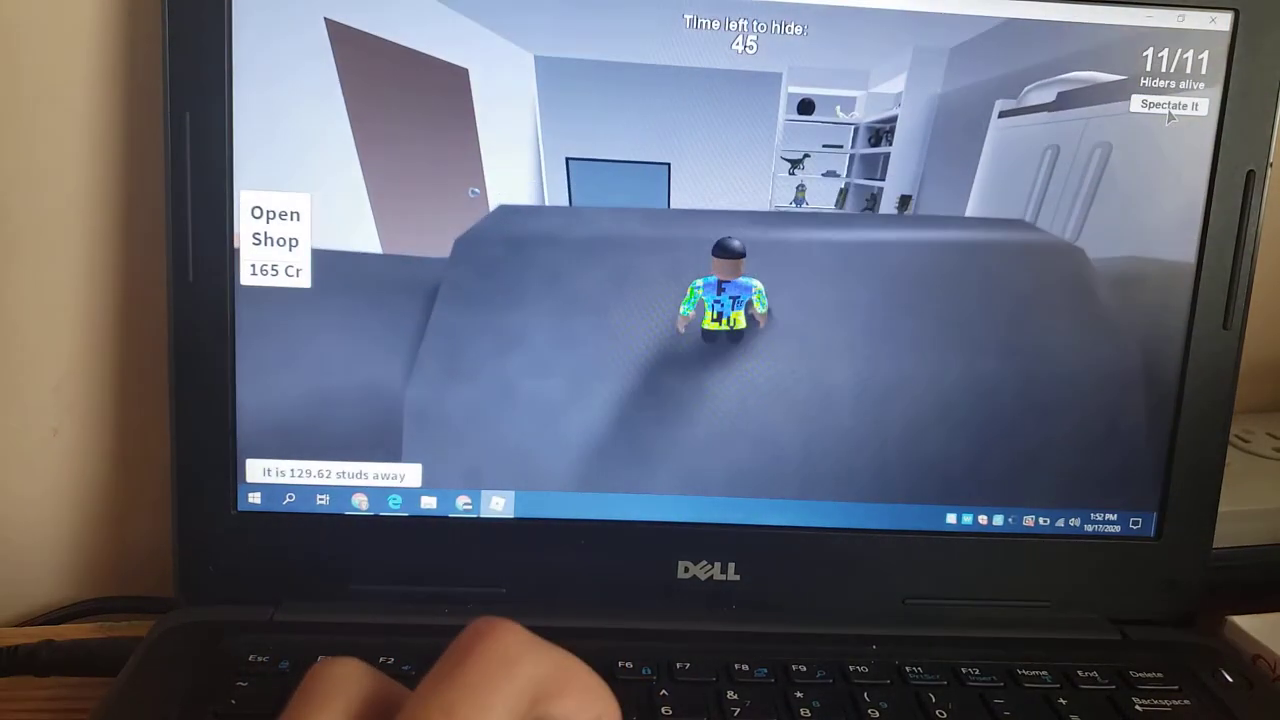
- Position the avatar beside the couch, pulling the view back over the room
key("w")
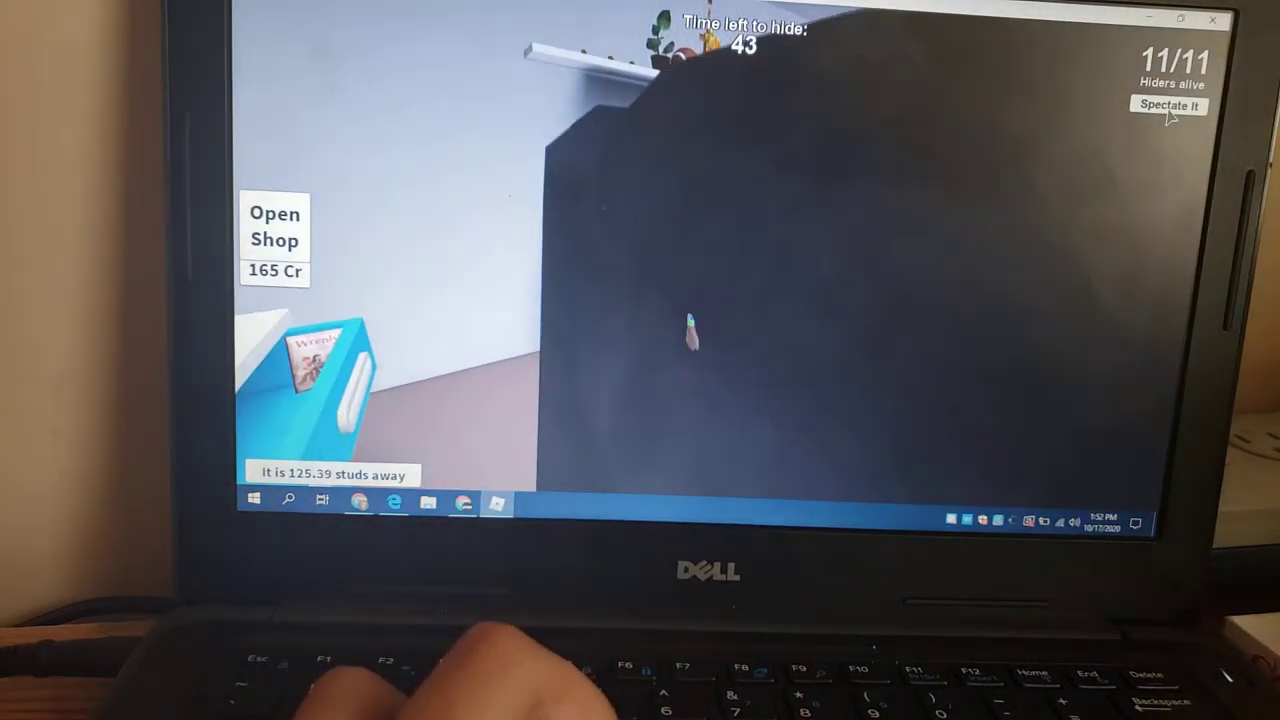
key("w")
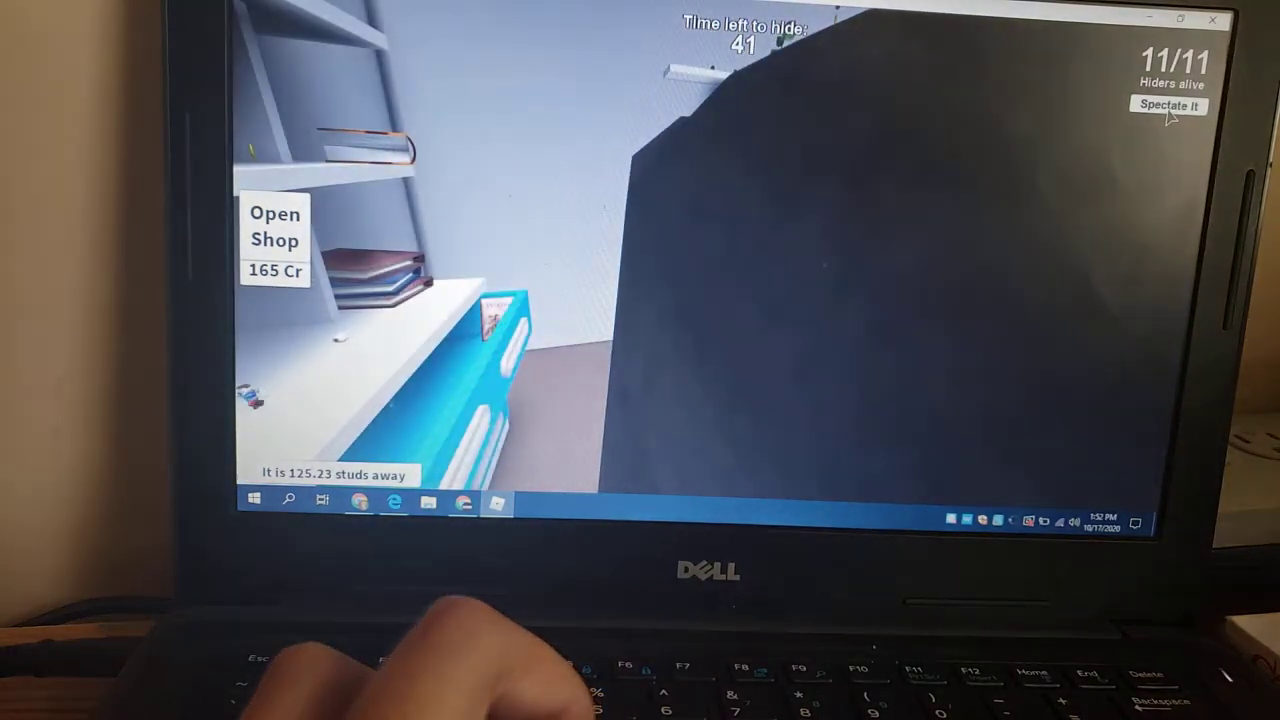
key("w")
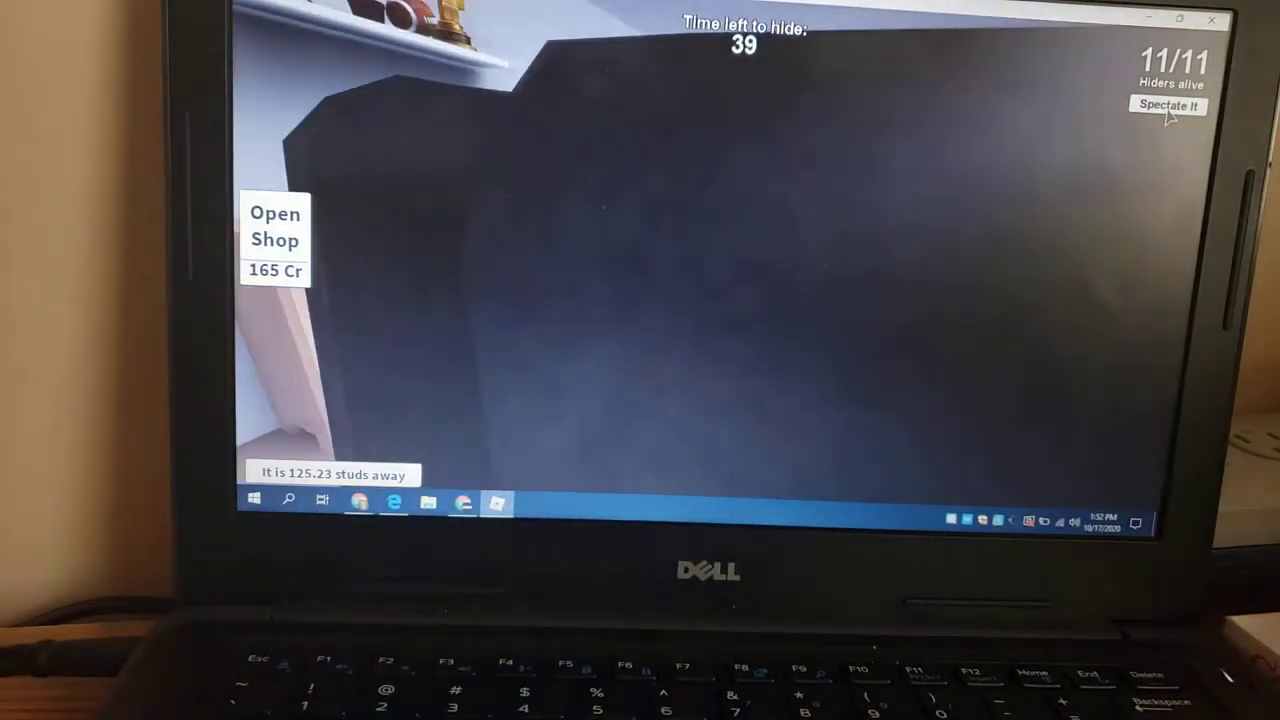
key("o")
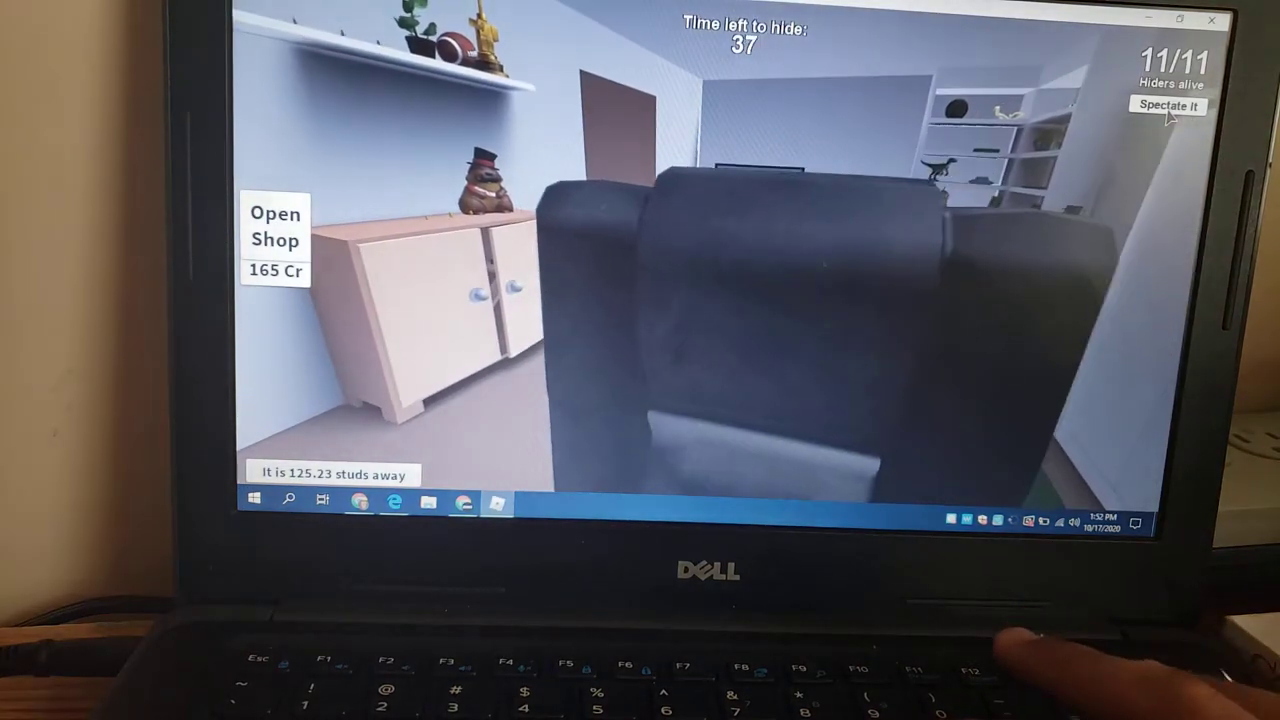
key("w")
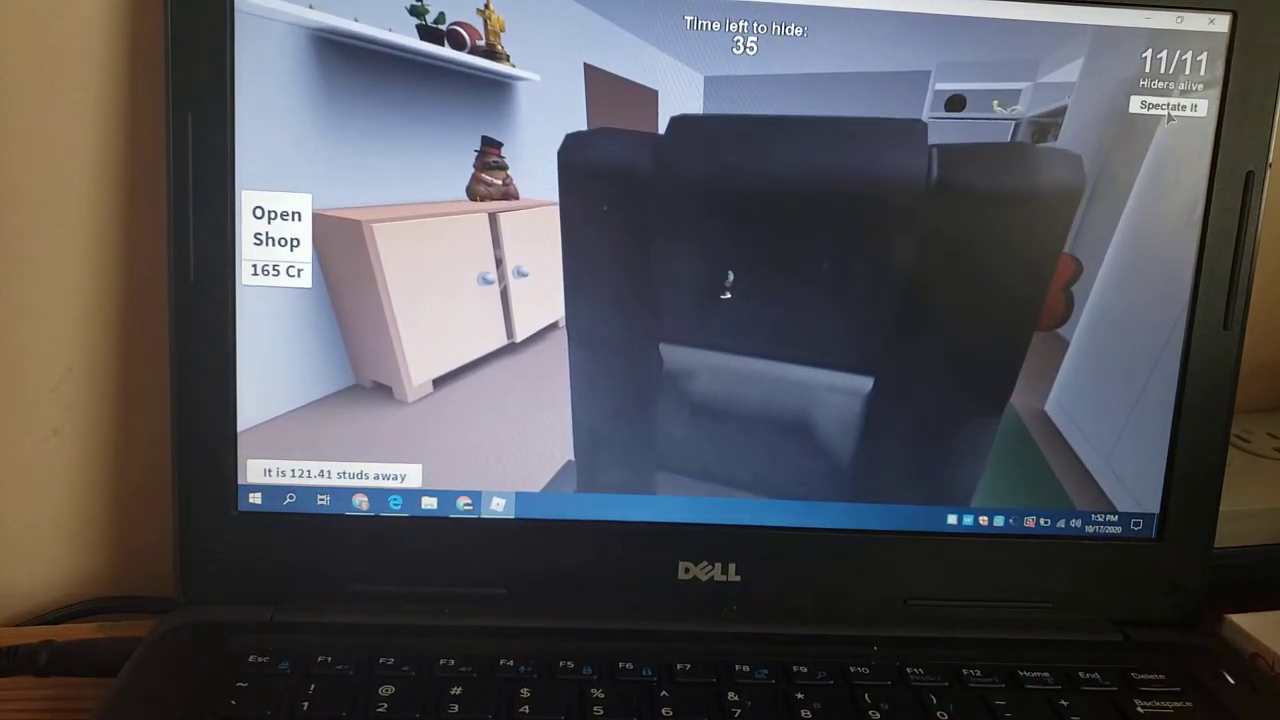
key("s")
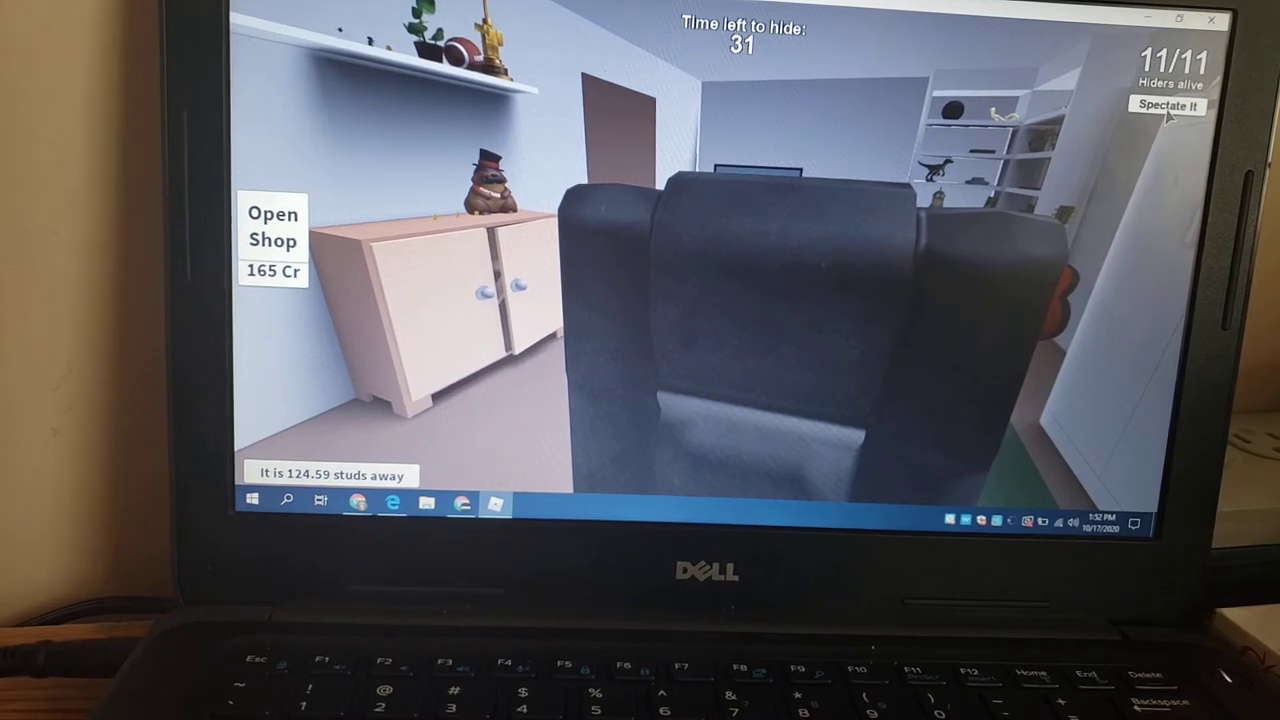
- Briefly spectate It, then return to own avatar and look toward the dark sofa
left_click(1168, 106)
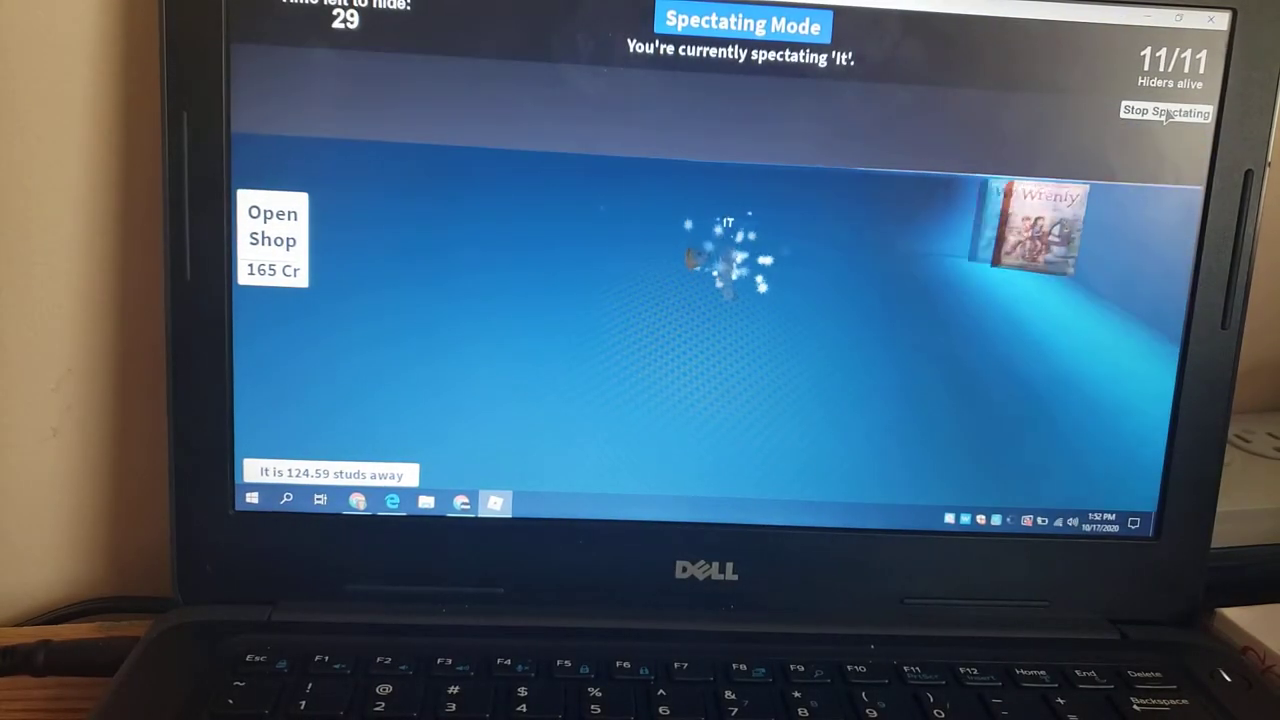
key("i")
key("i")
key("i")
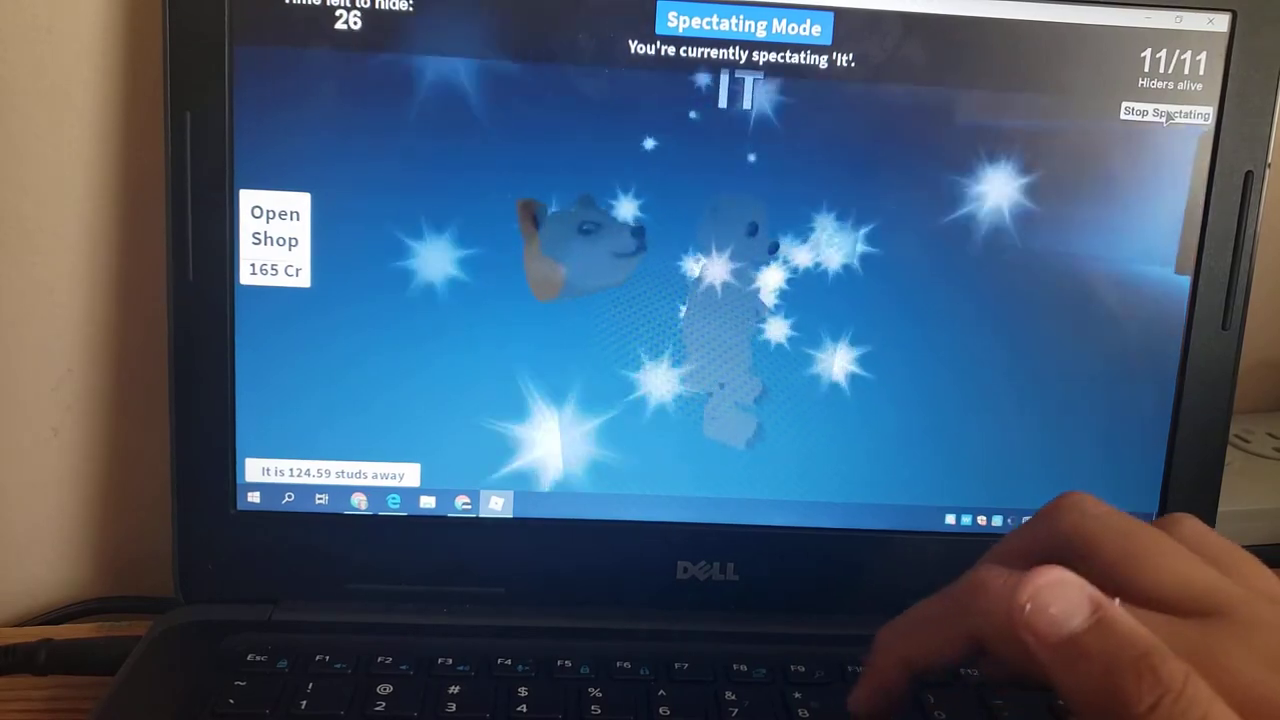
left_click(1166, 113)
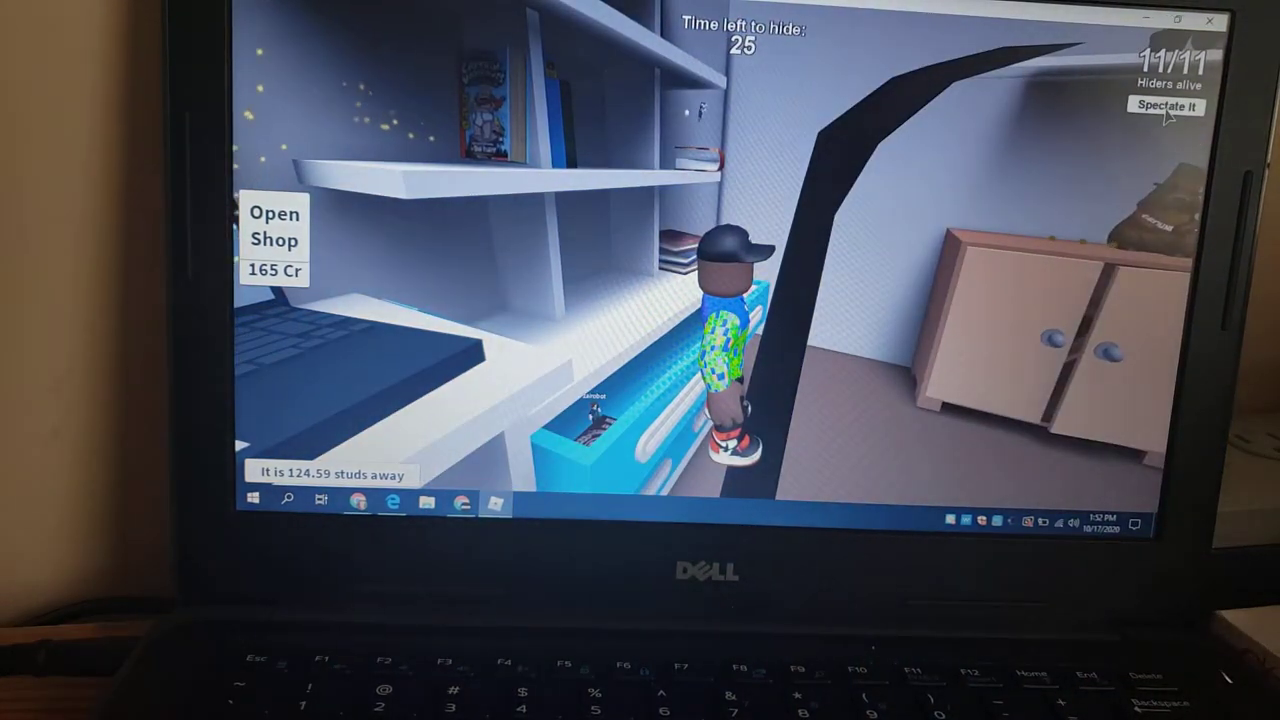
key("Right")
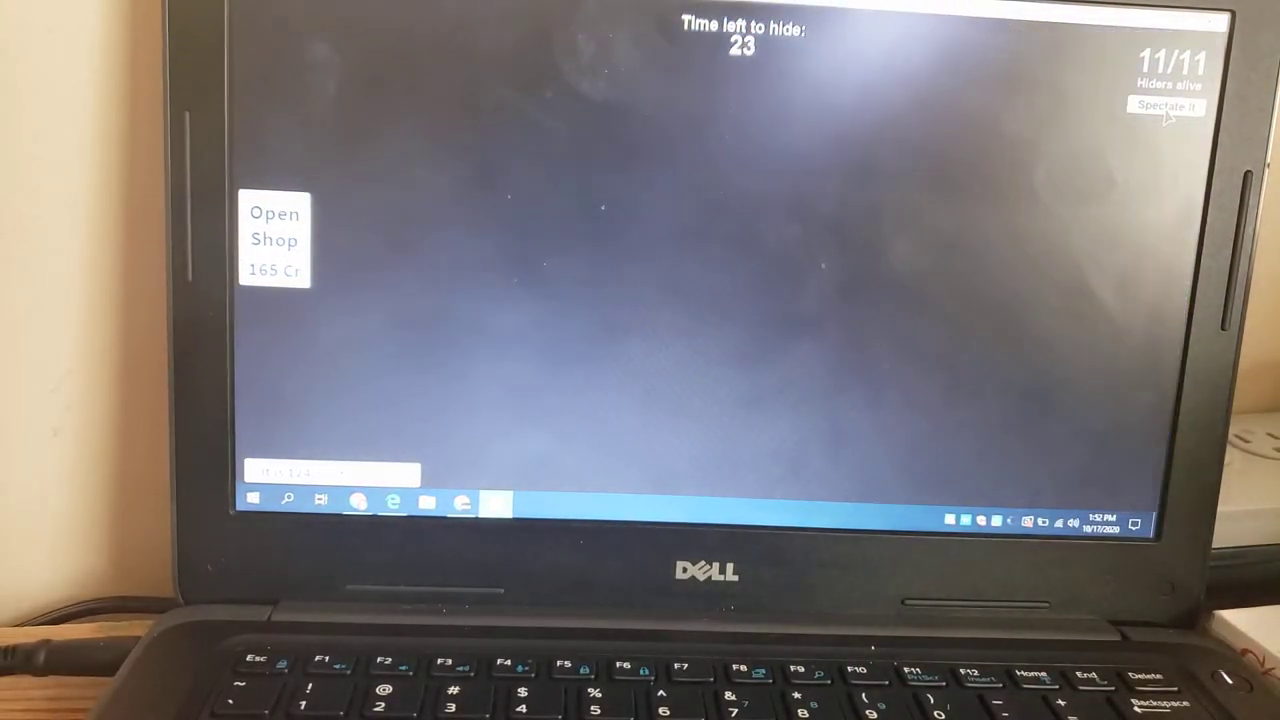
key("Right")
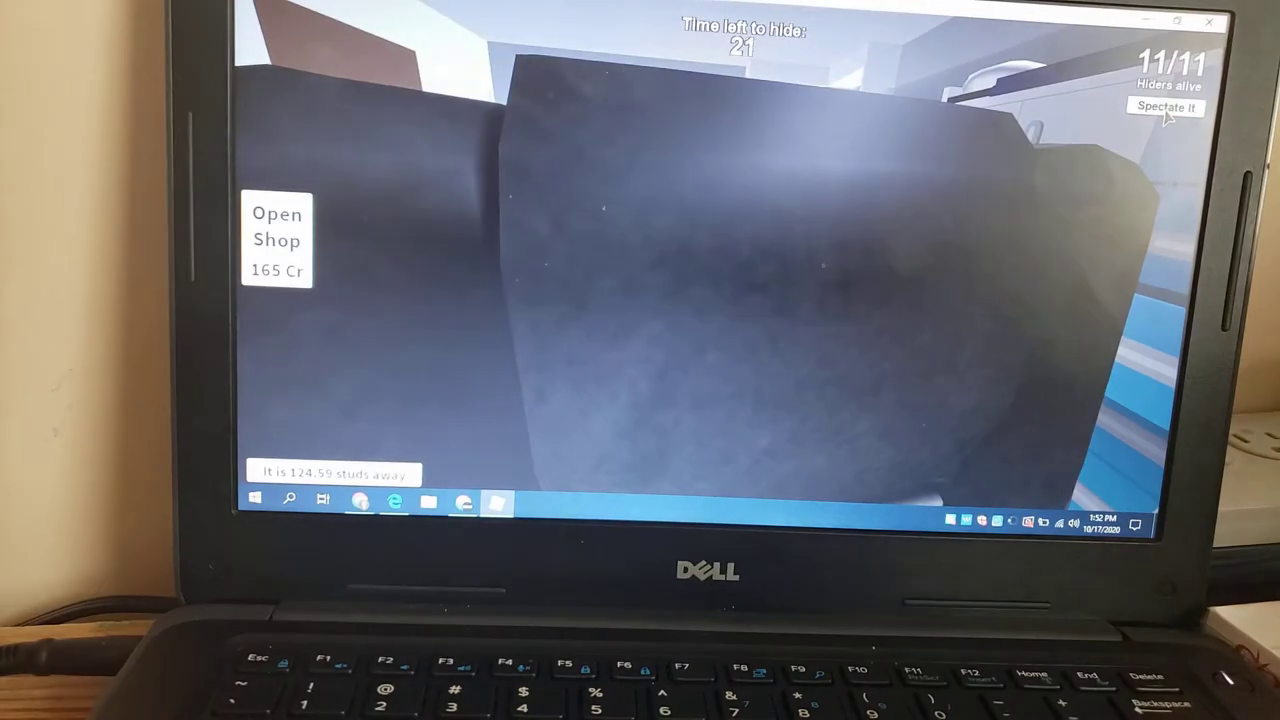
- Tuck the avatar into the dark hiding spot and check the surroundings
key("Left")
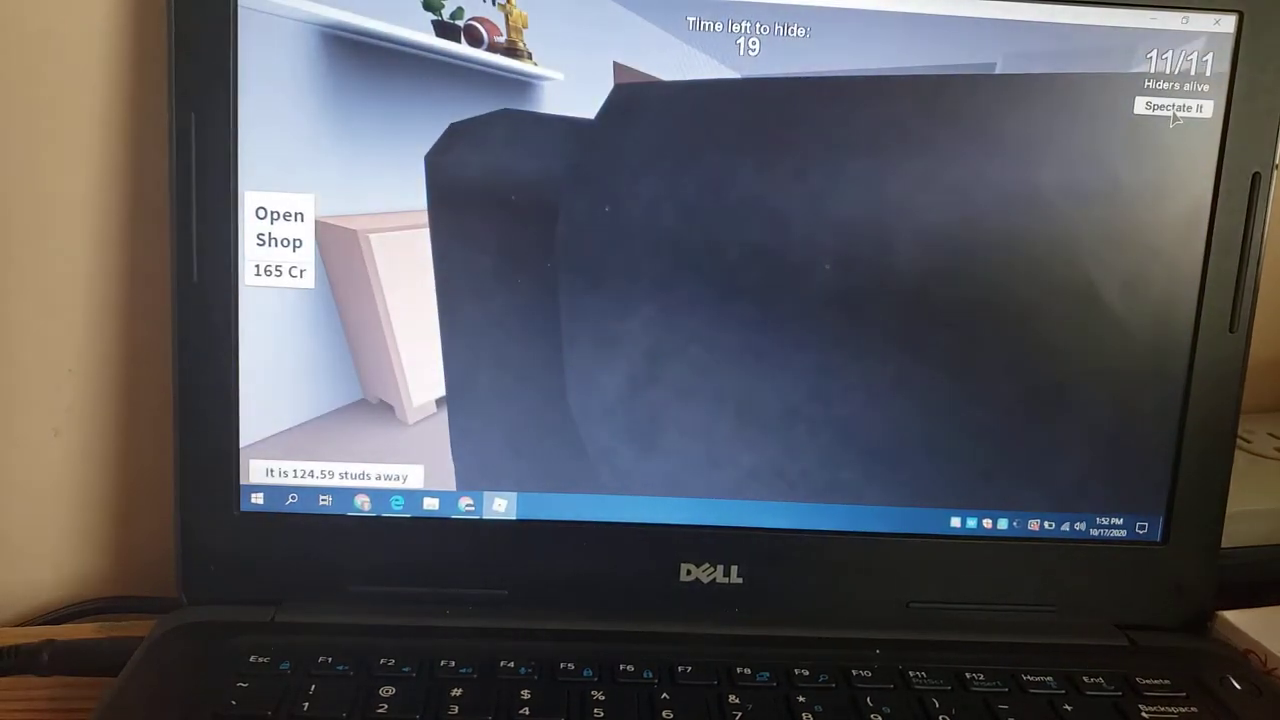
key("Left")
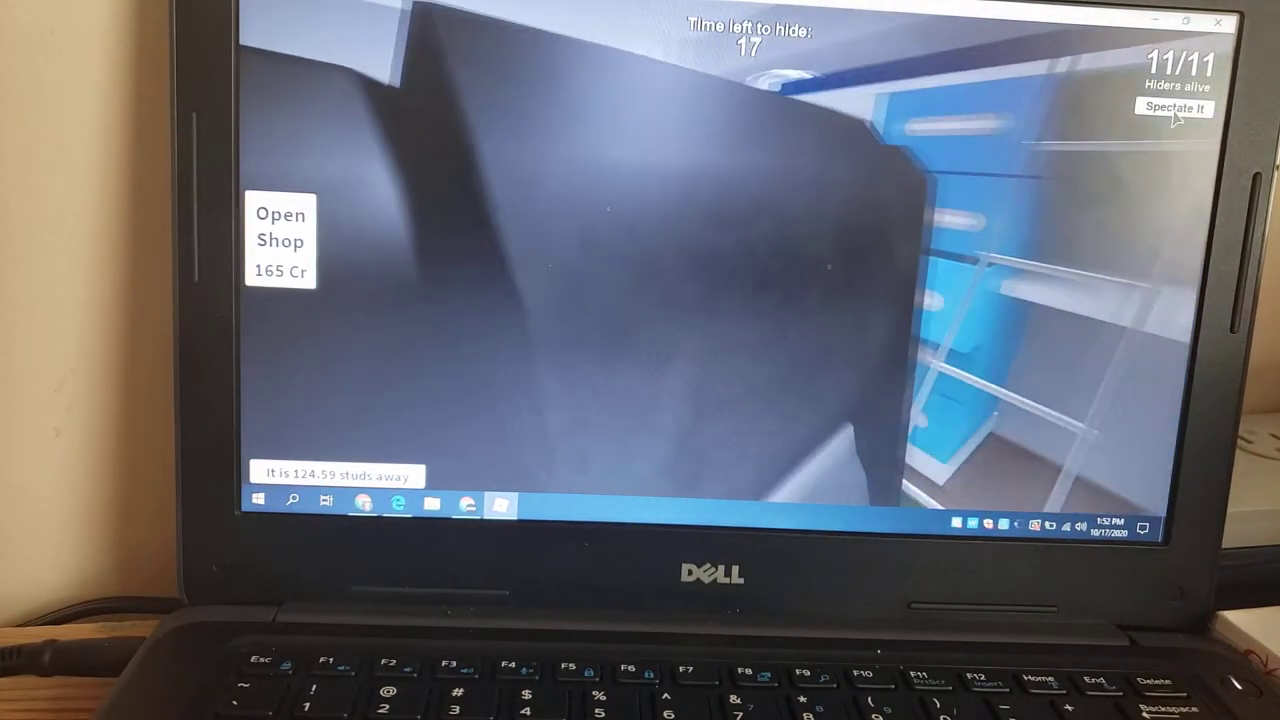
key("Left")
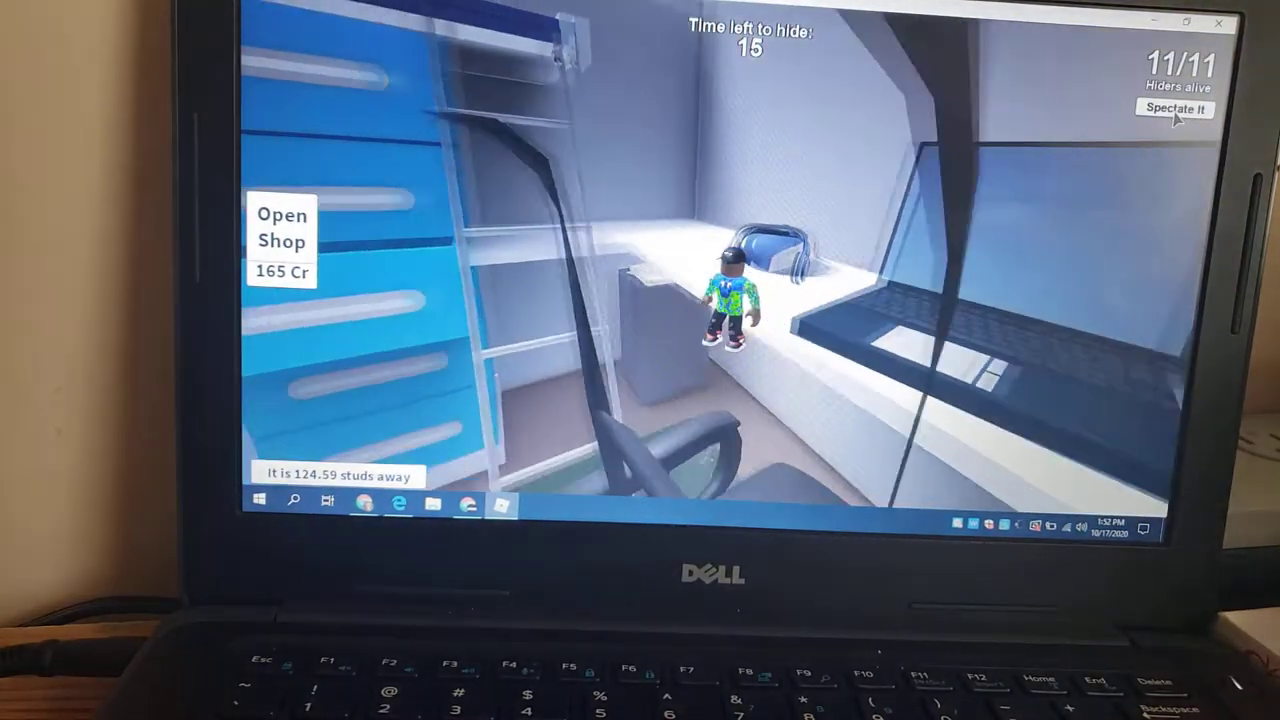
key("Left")
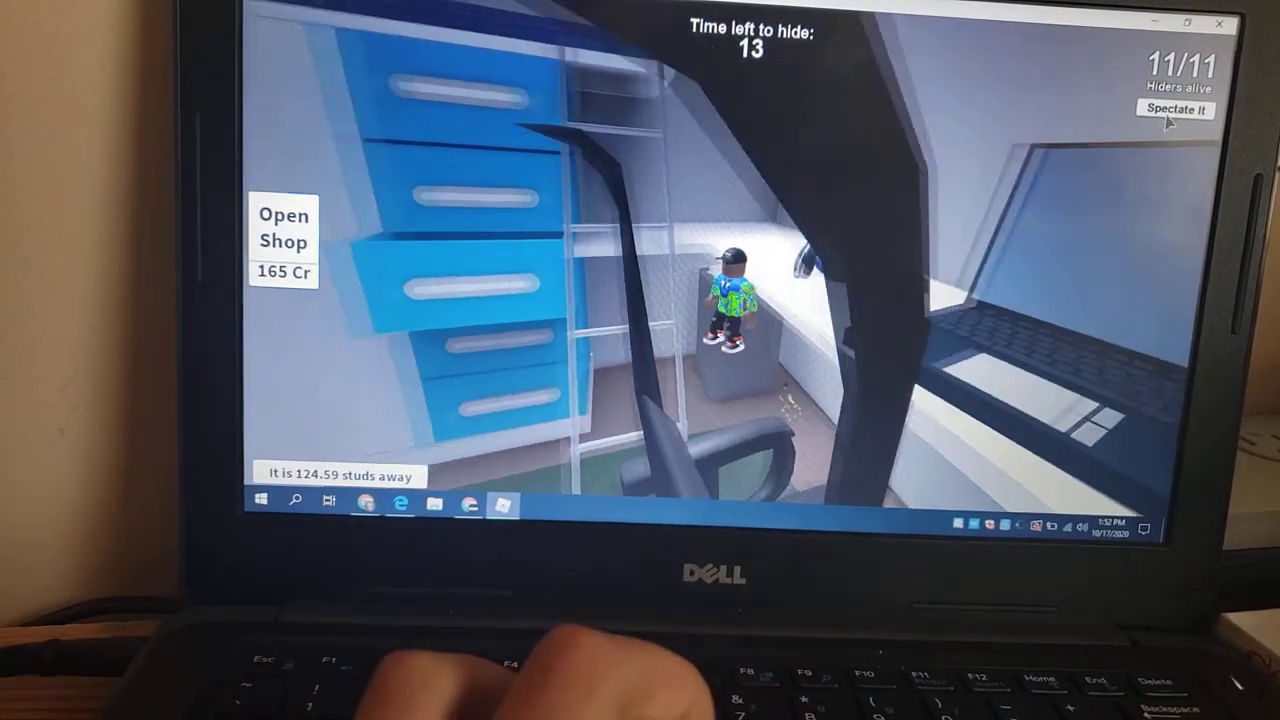
key("Left")
key("Left")
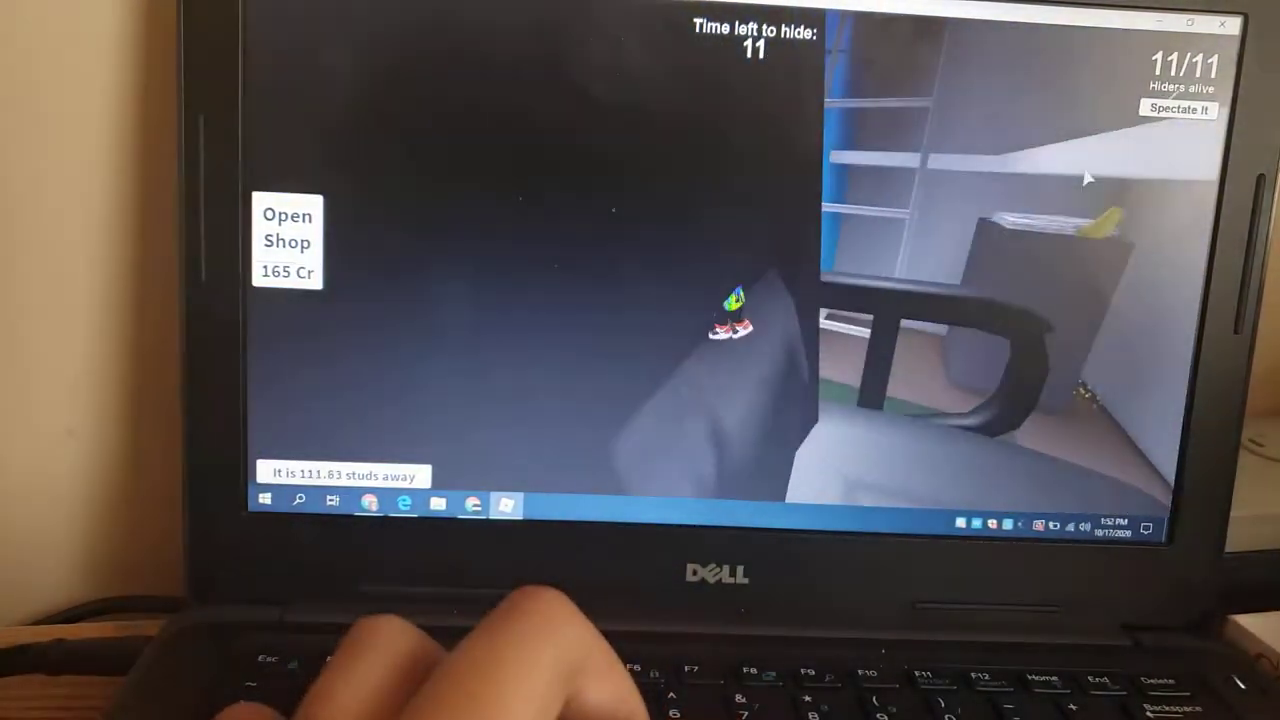
key("Left")
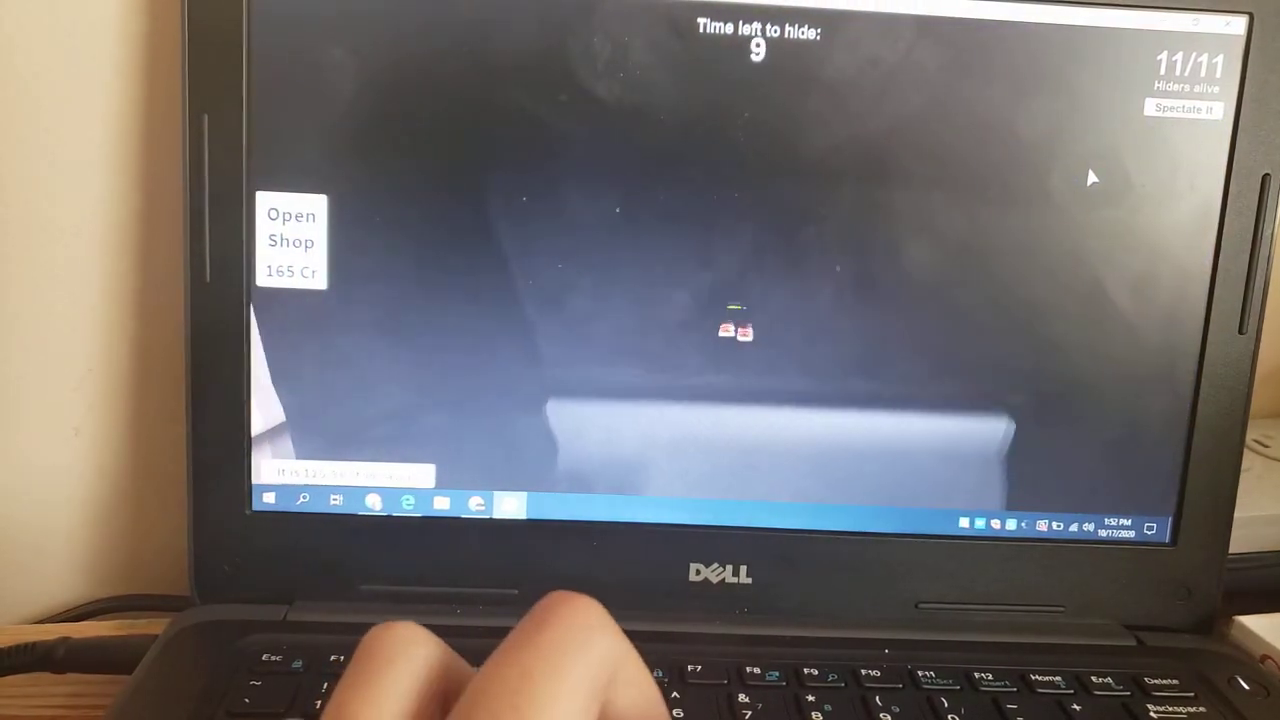
key("Left")
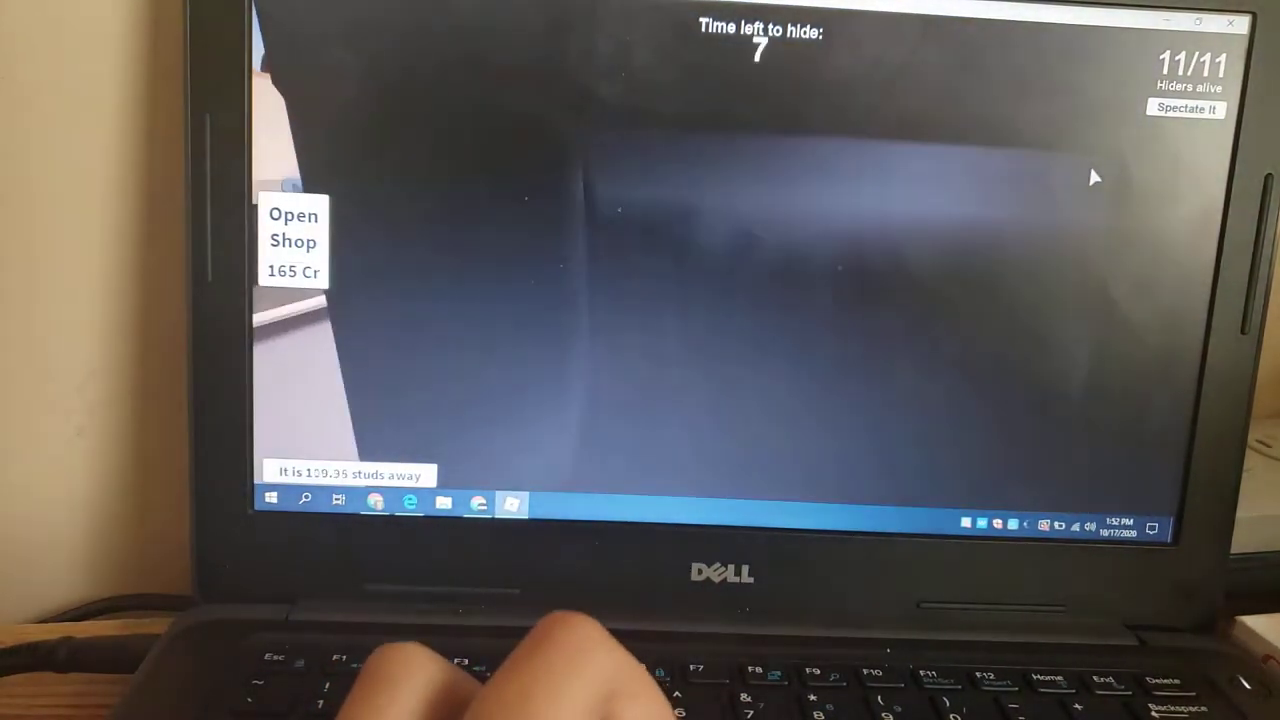
key("Left")
key("Left")
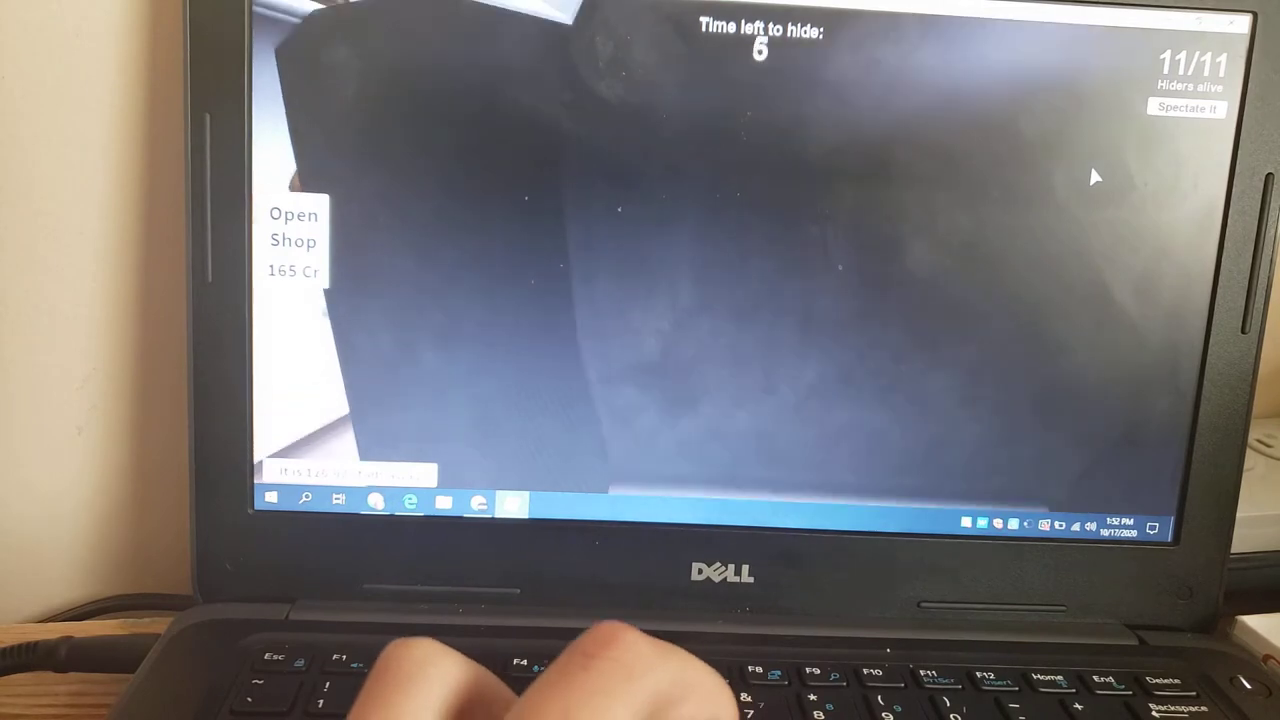
key("Left")
key("Left")
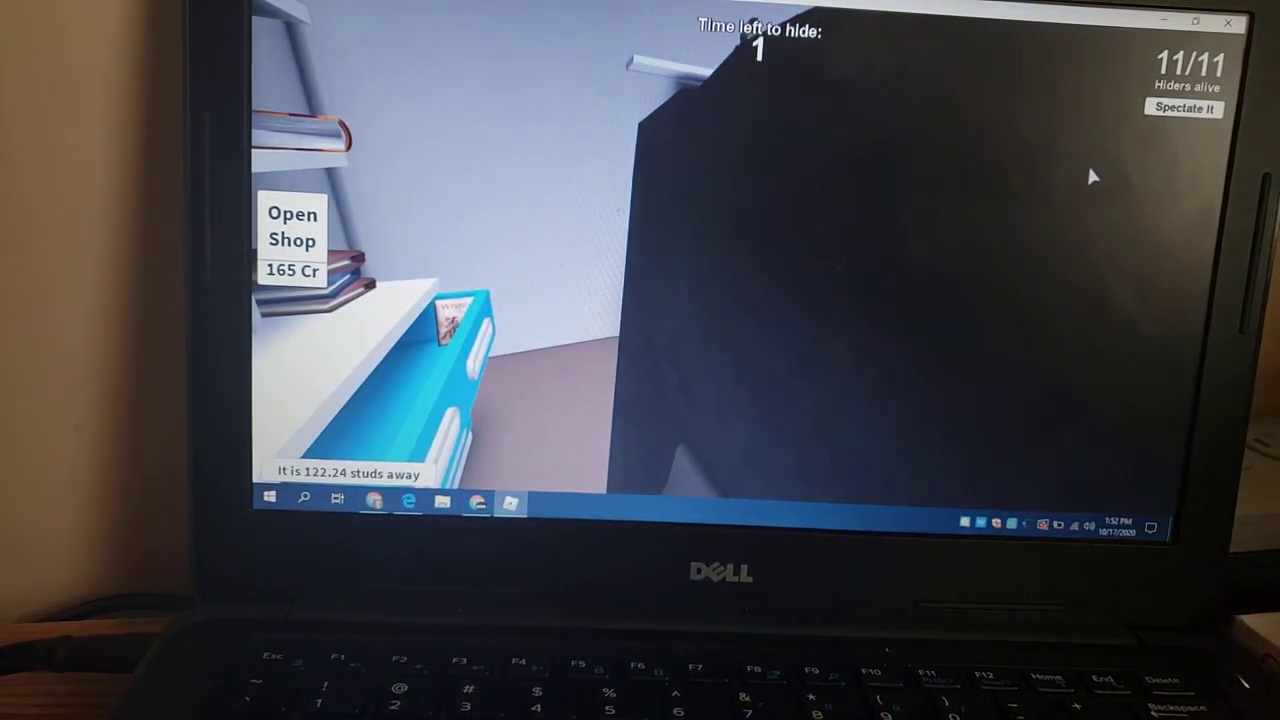
- Toggle Spectate It twice, then shift the character along the desk toward the cabinet
left_click(1200, 112)
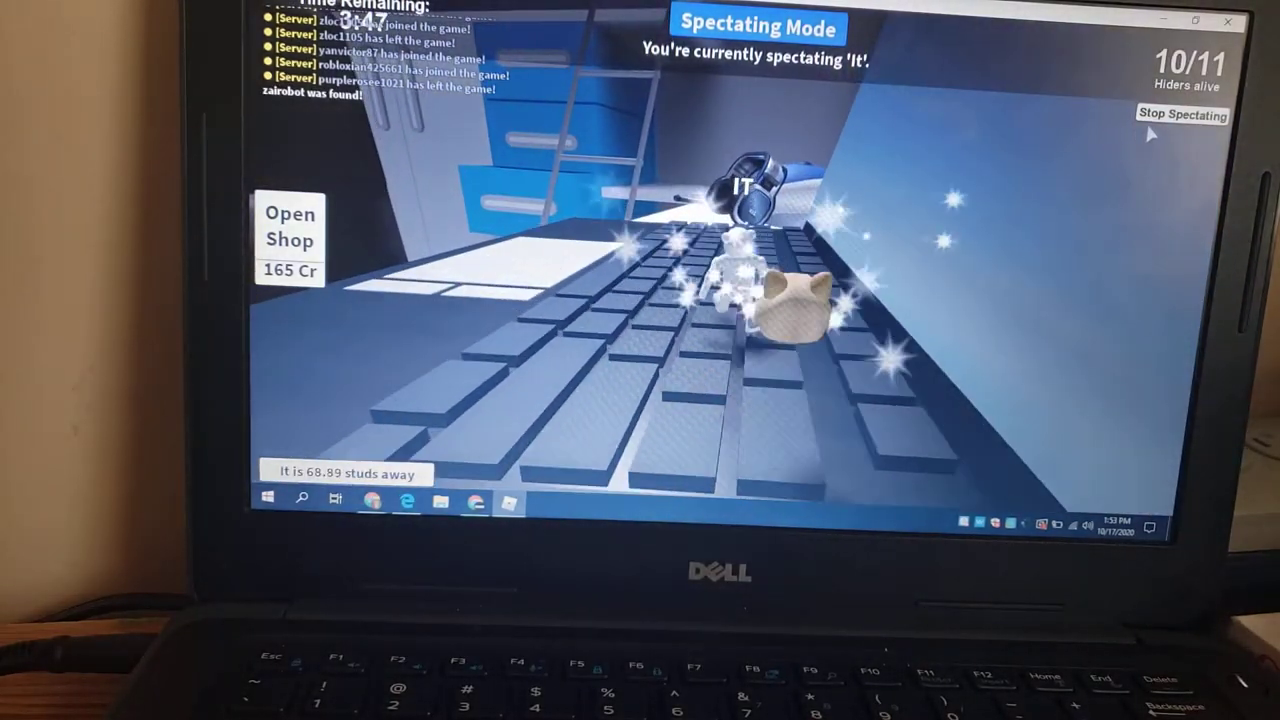
left_click(1165, 115)
left_click(1162, 115)
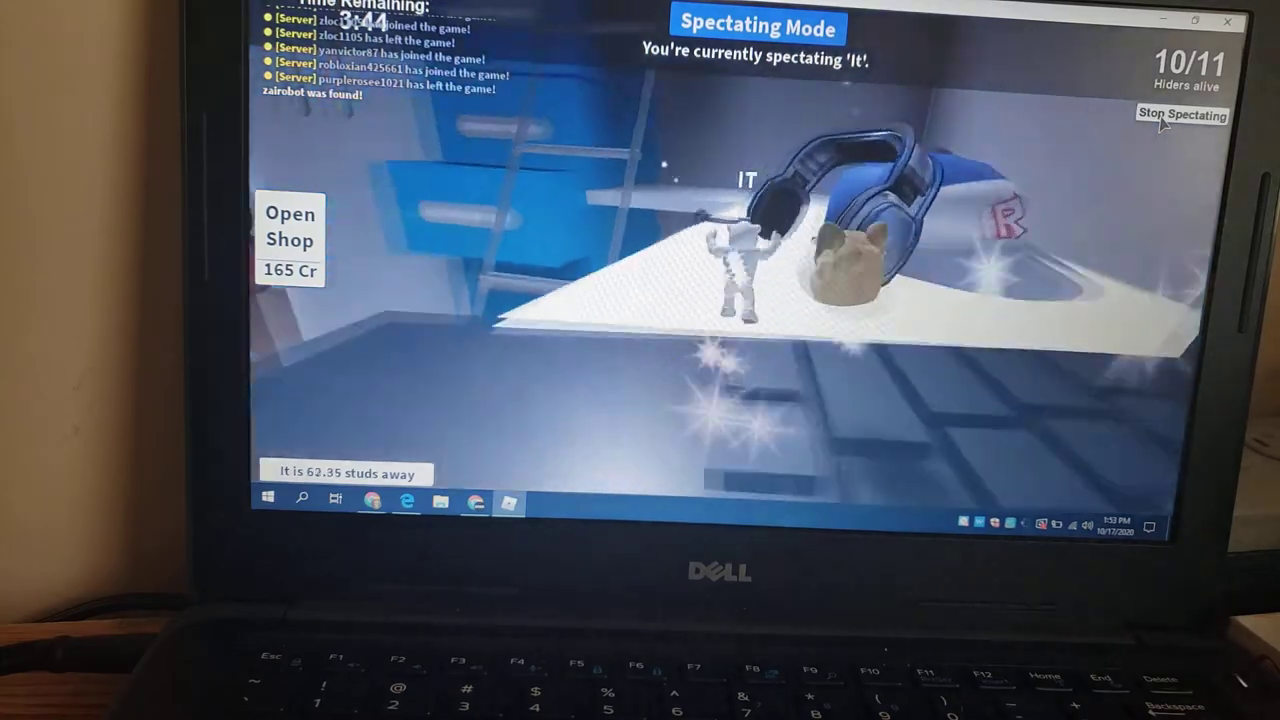
left_click(1162, 115)
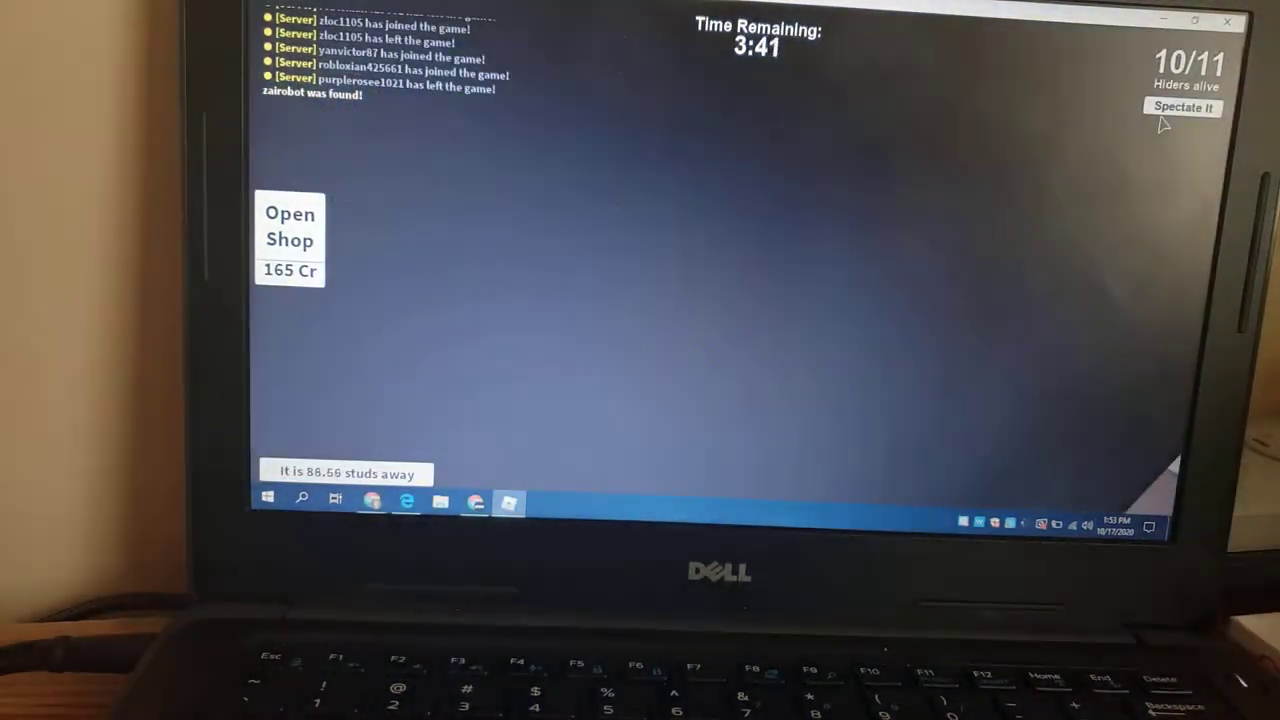
key("a")
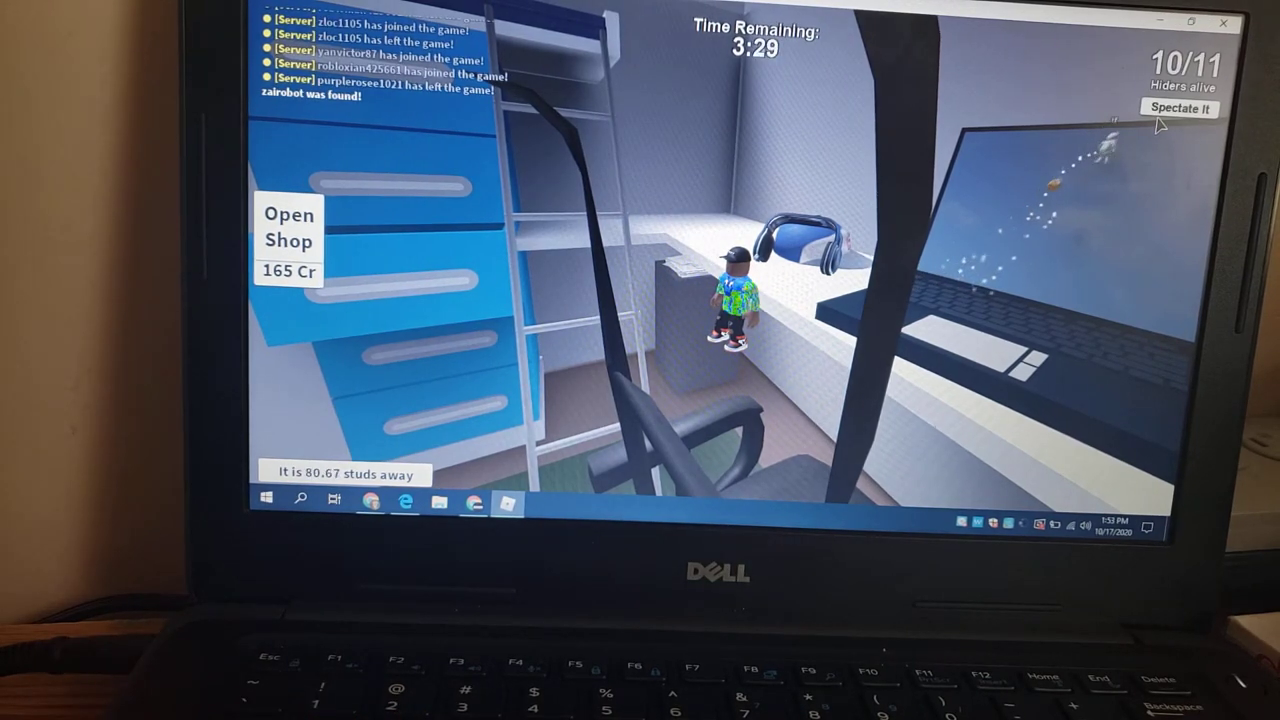
- Watch the It player for a while, then return to own character's view
left_click(1160, 108)
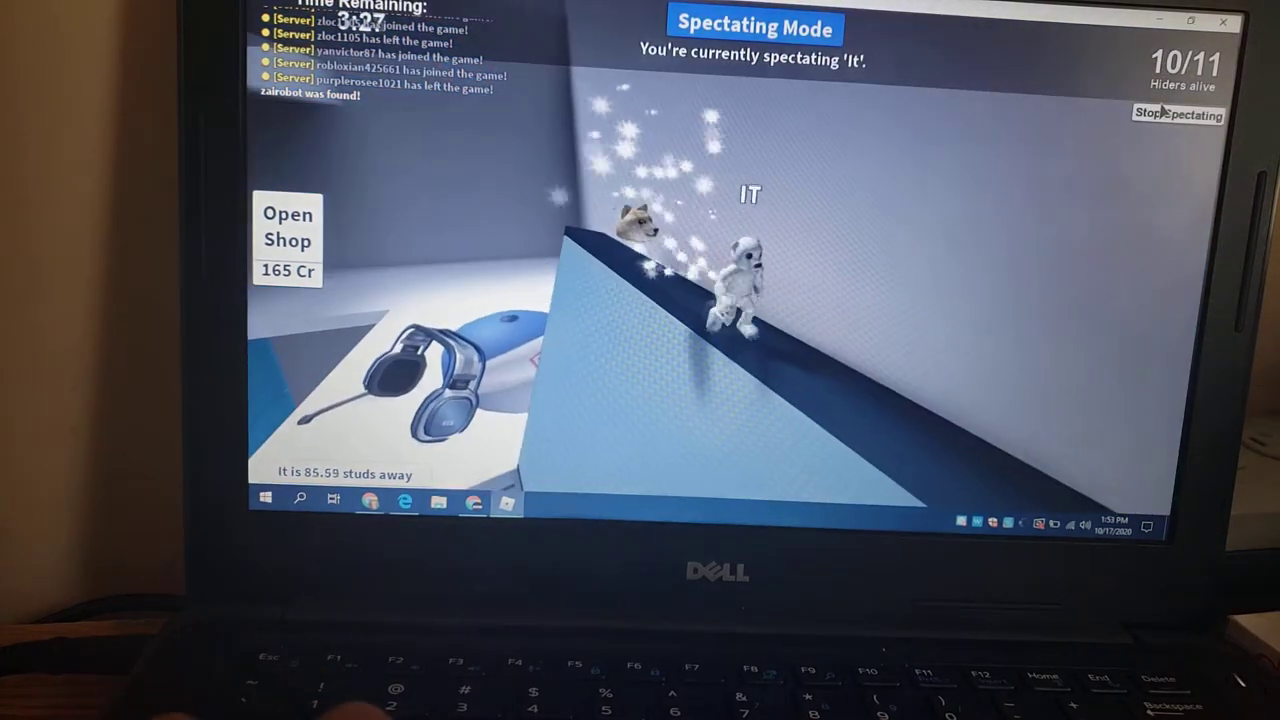
left_click(1162, 110)
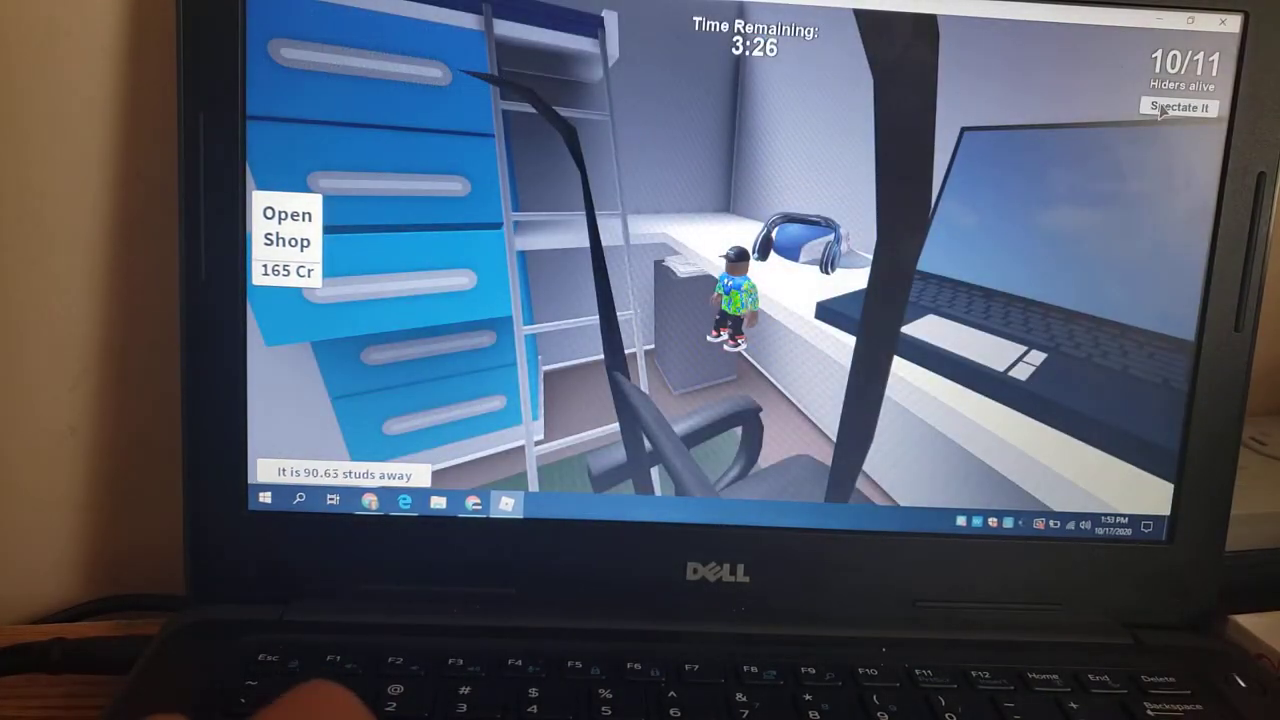
left_click(1160, 108)
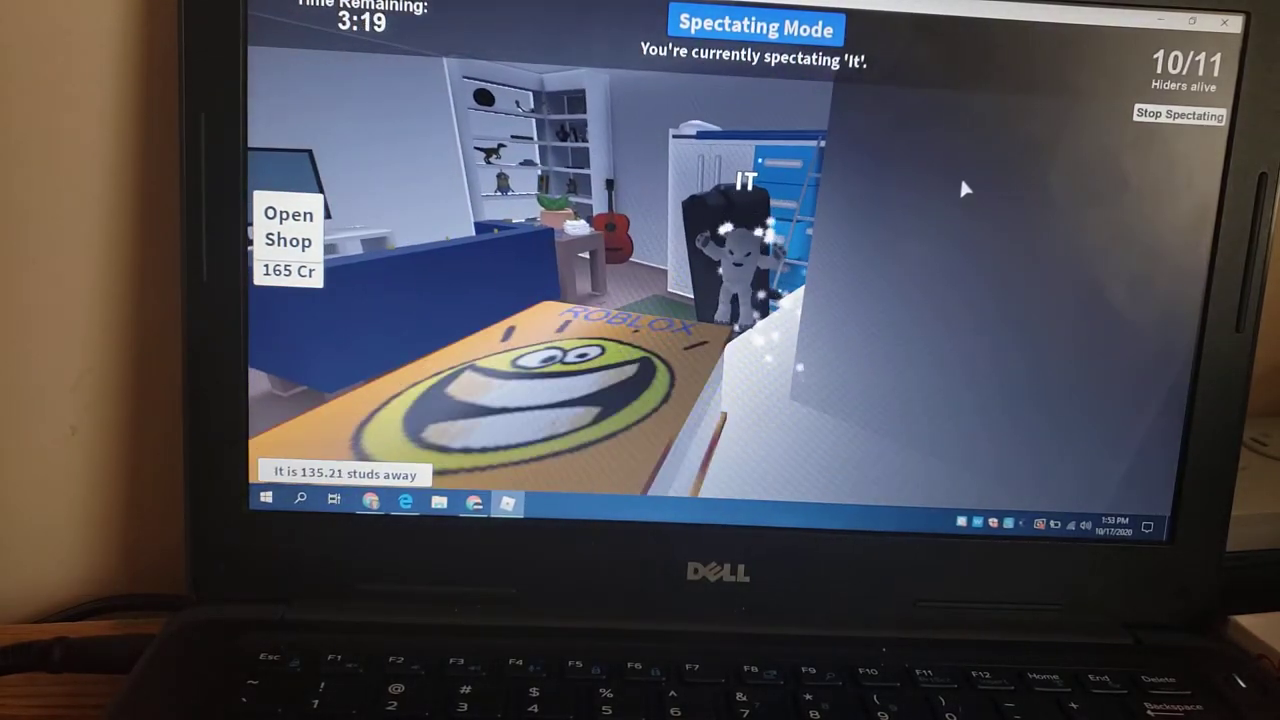
left_click(1165, 115)
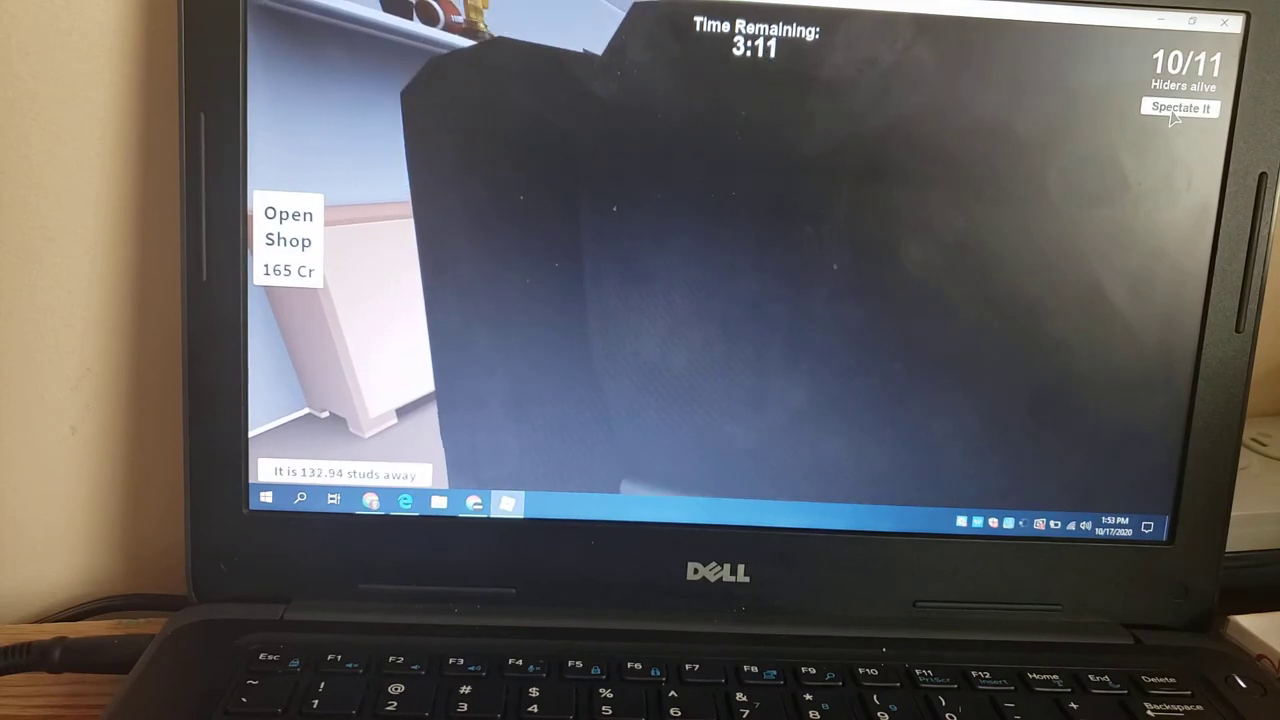
- Check on It once more, then bring up the Hangouts call and minimise it
left_click(1175, 110)
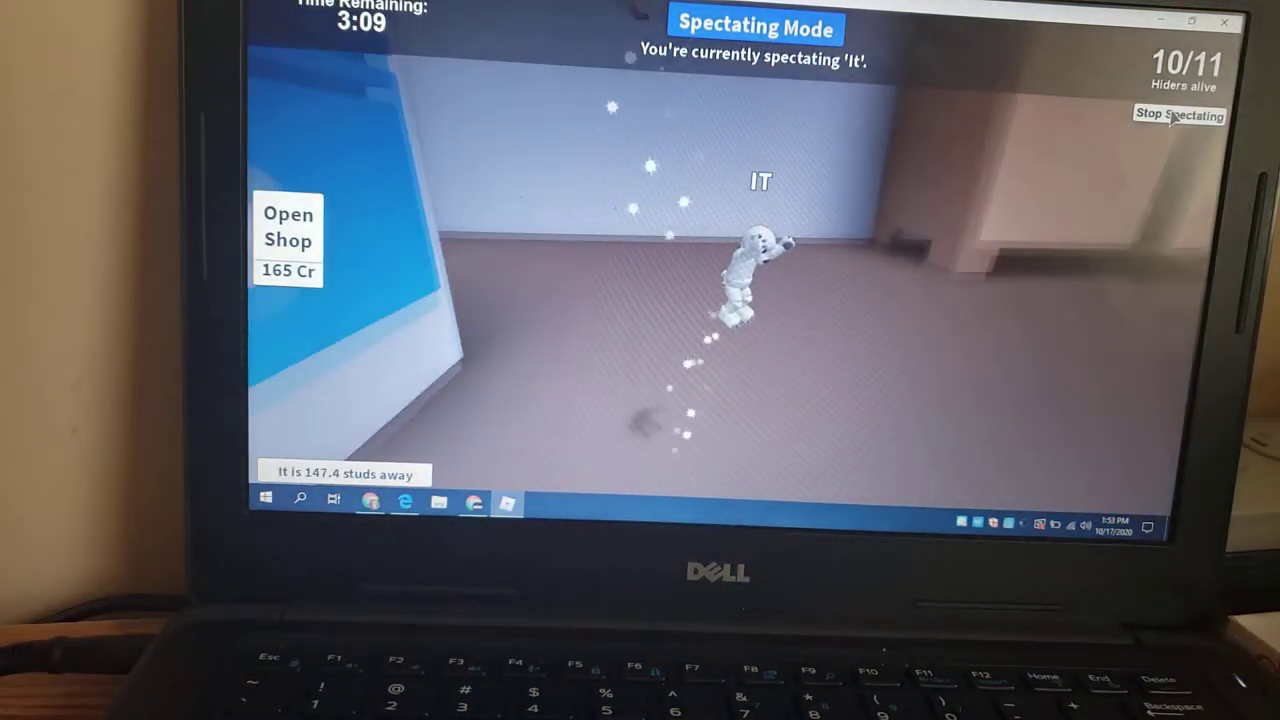
left_click(1175, 115)
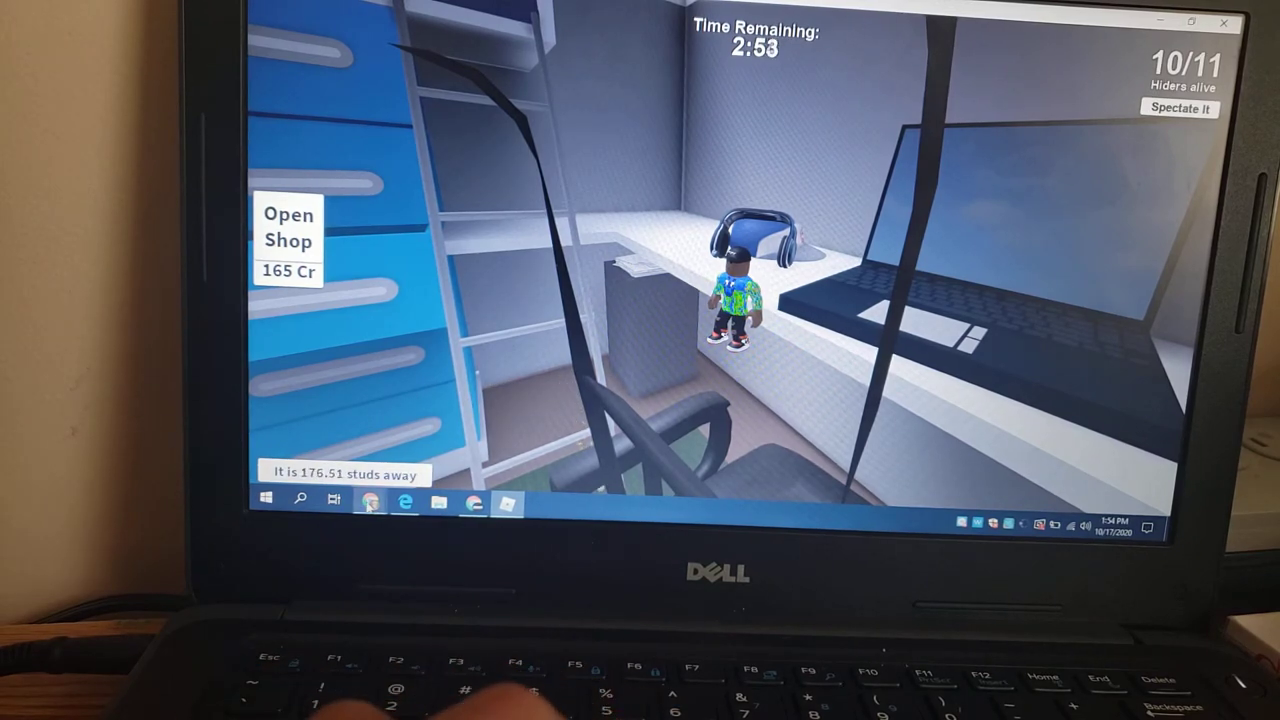
mouse_move(370, 500)
left_click(465, 450)
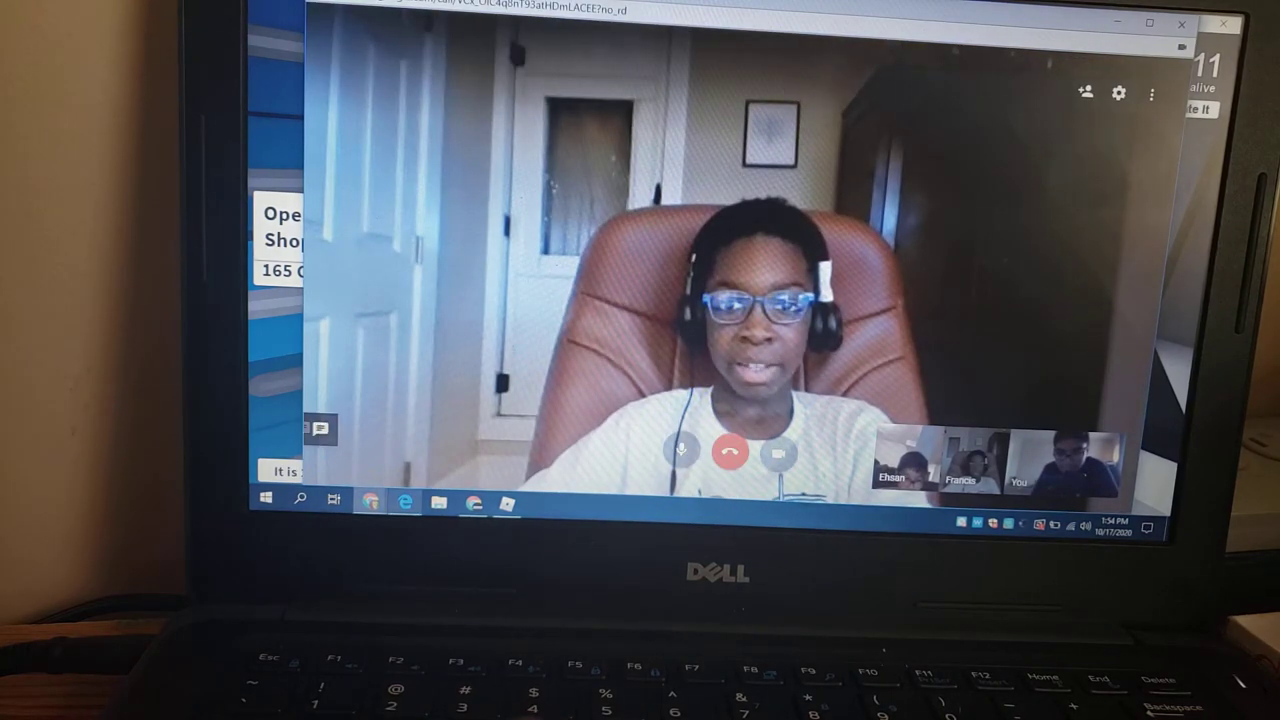
left_click(478, 503)
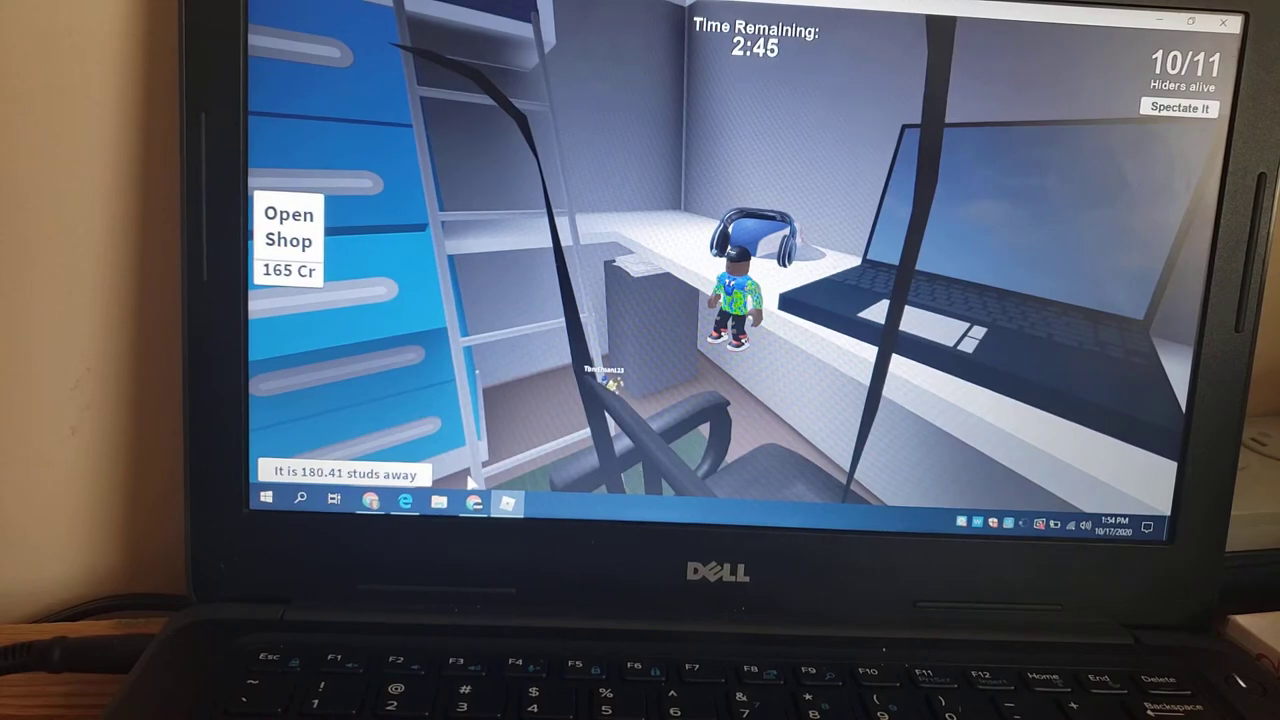
key("w")
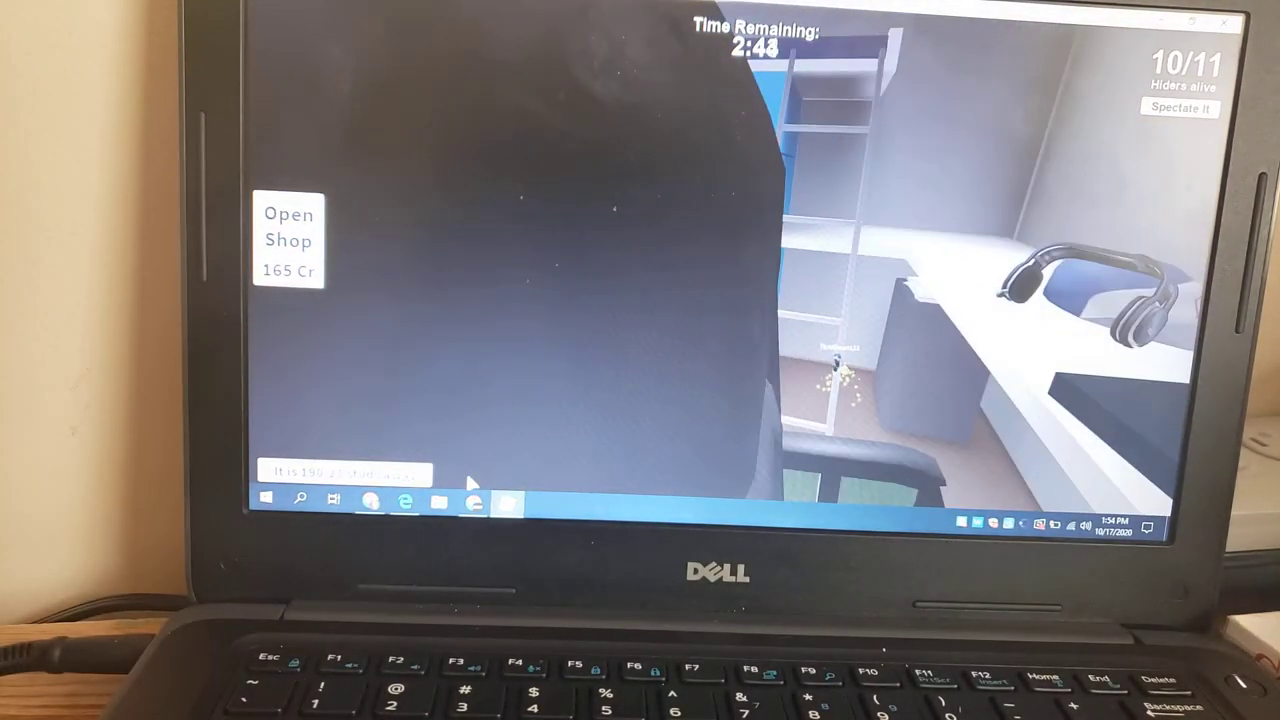
key("w")
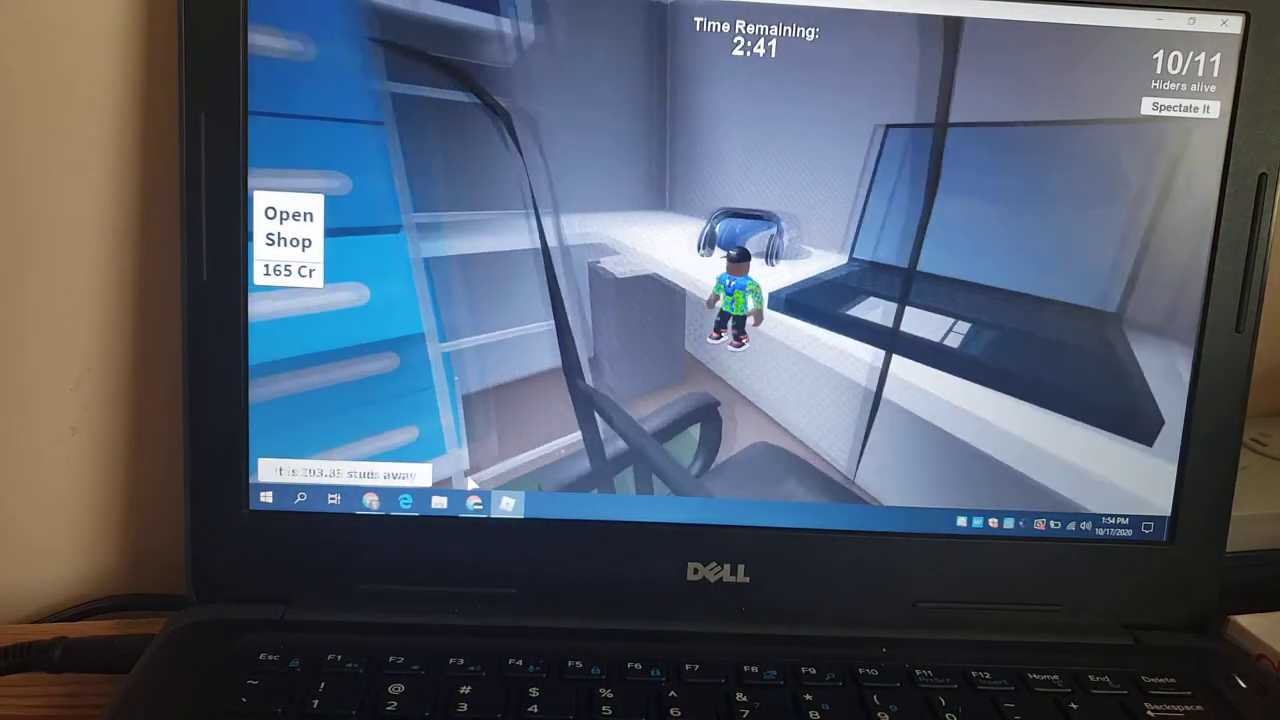
key("w")
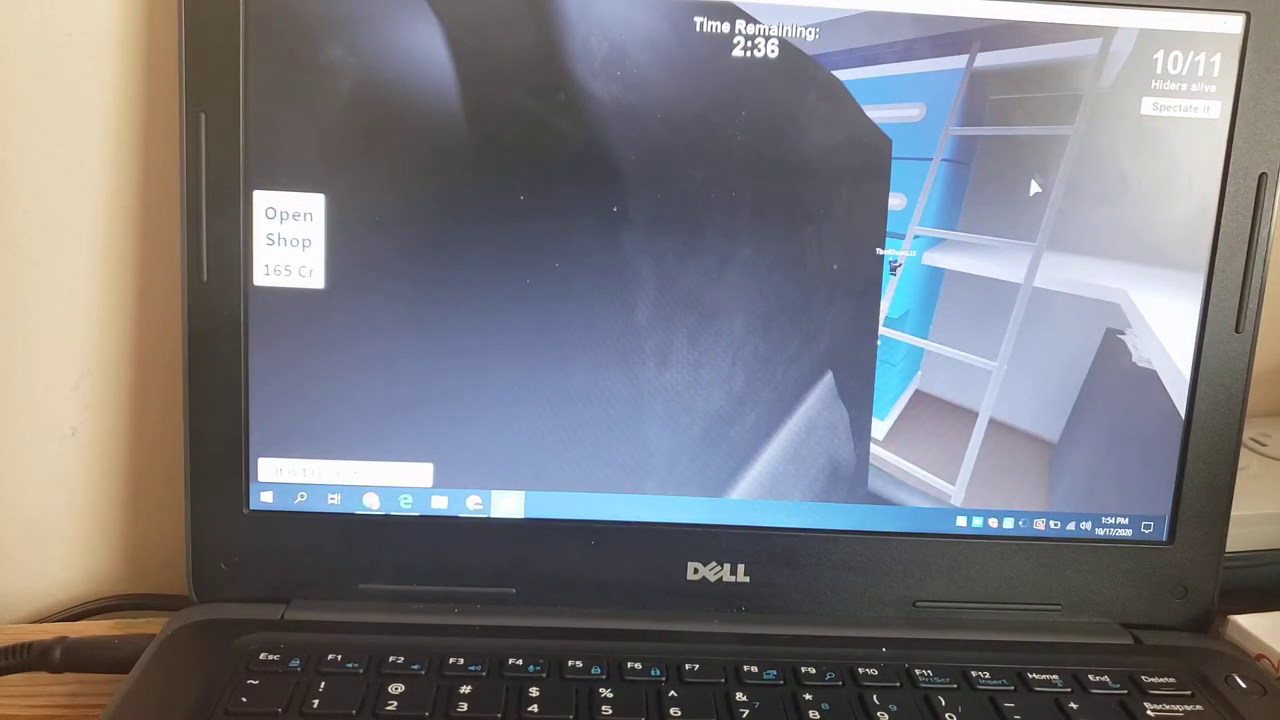
key("w")
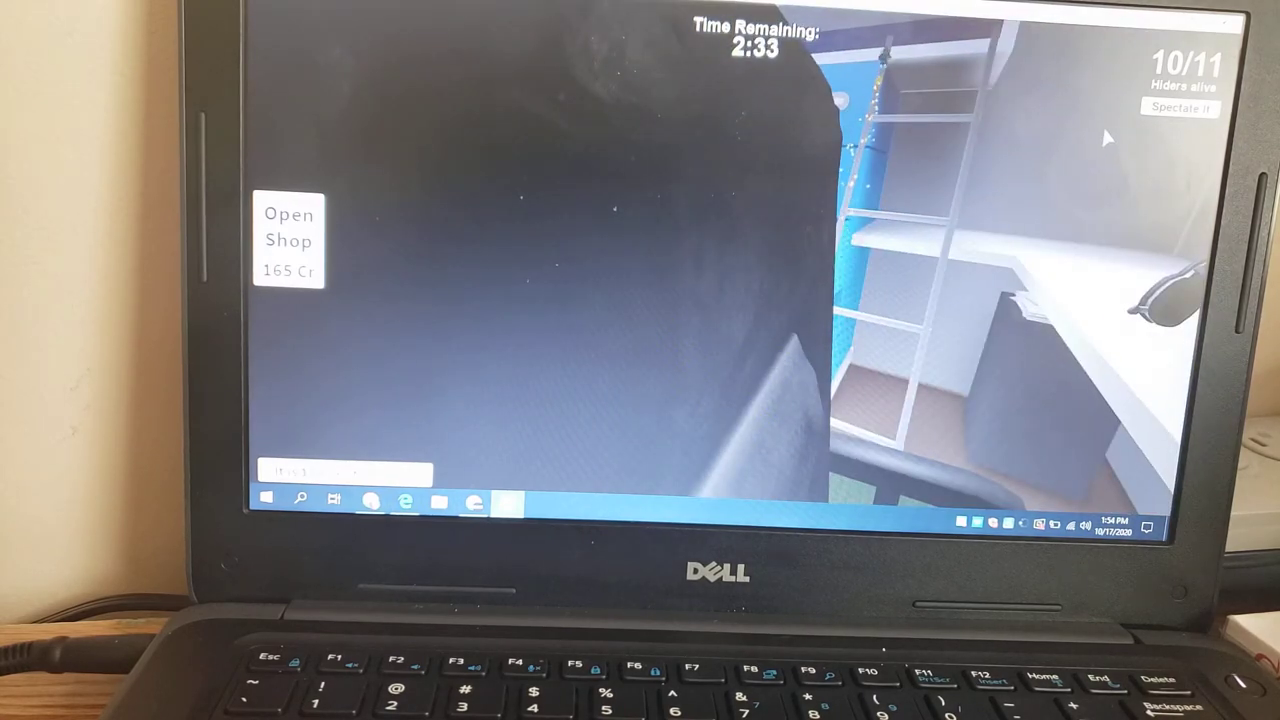
left_click(1168, 112)
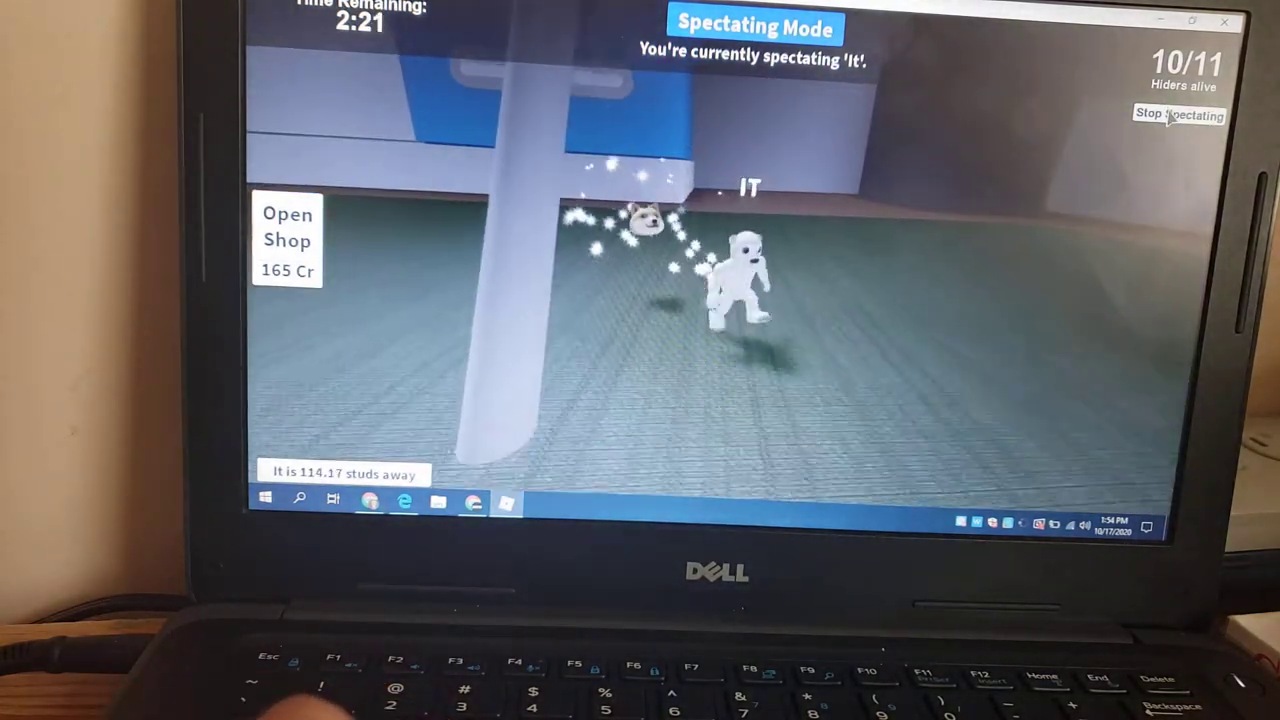
left_click(1170, 115)
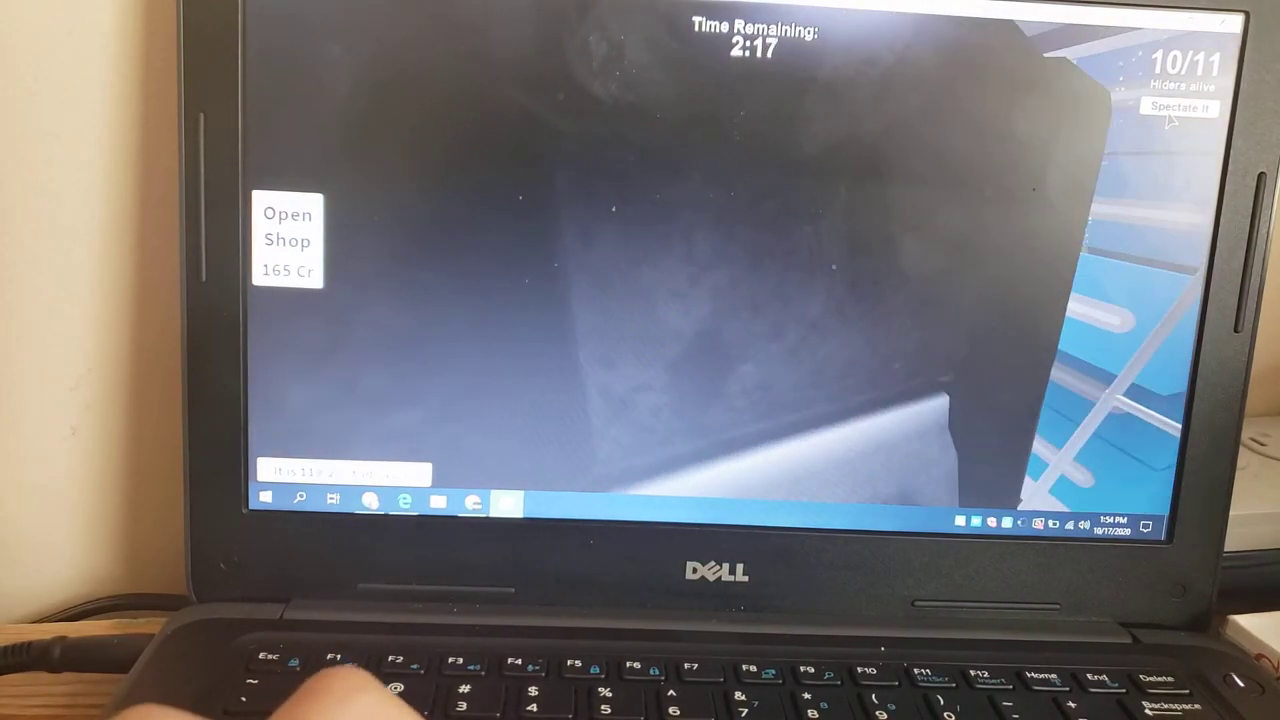
left_click(1180, 110)
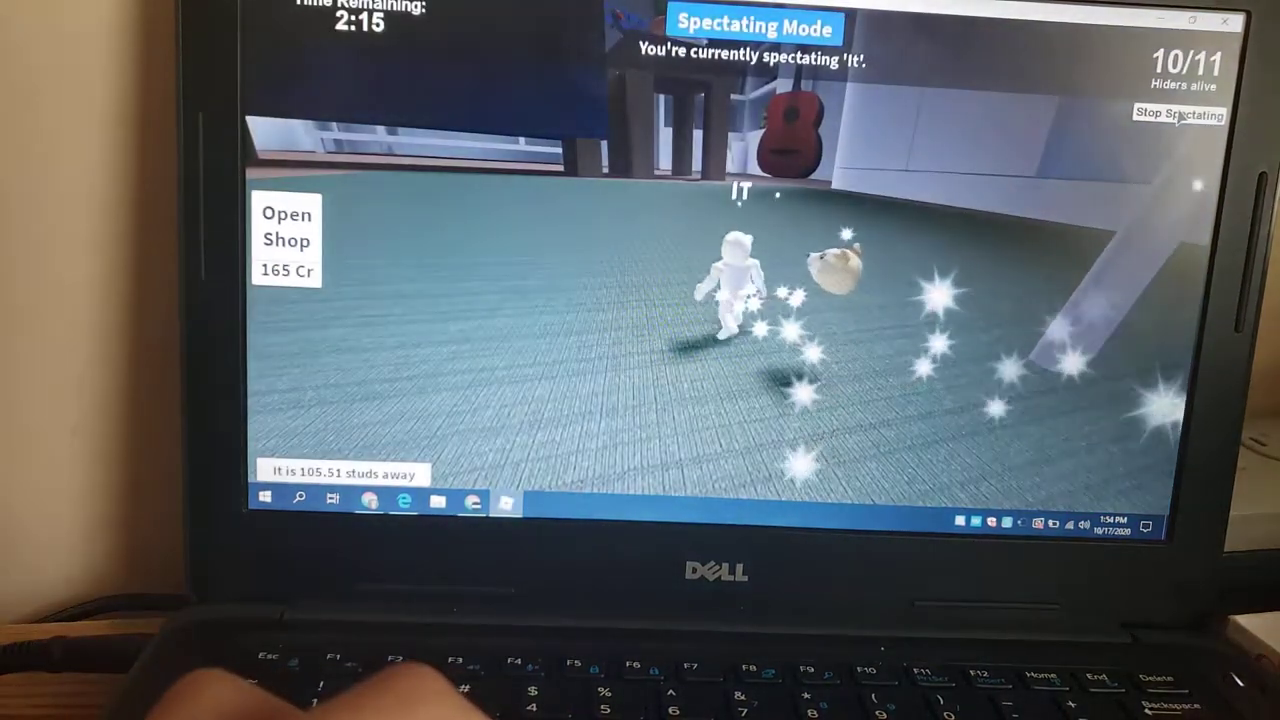
left_click(1180, 114)
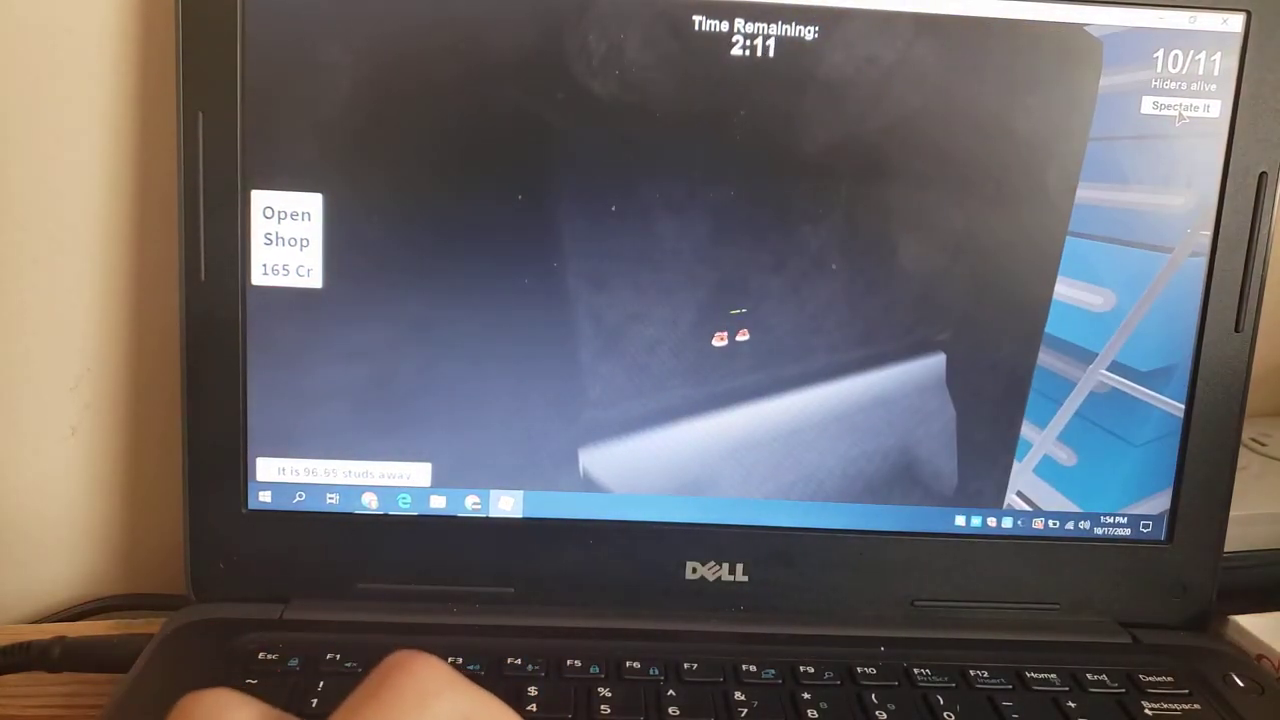
key("w")
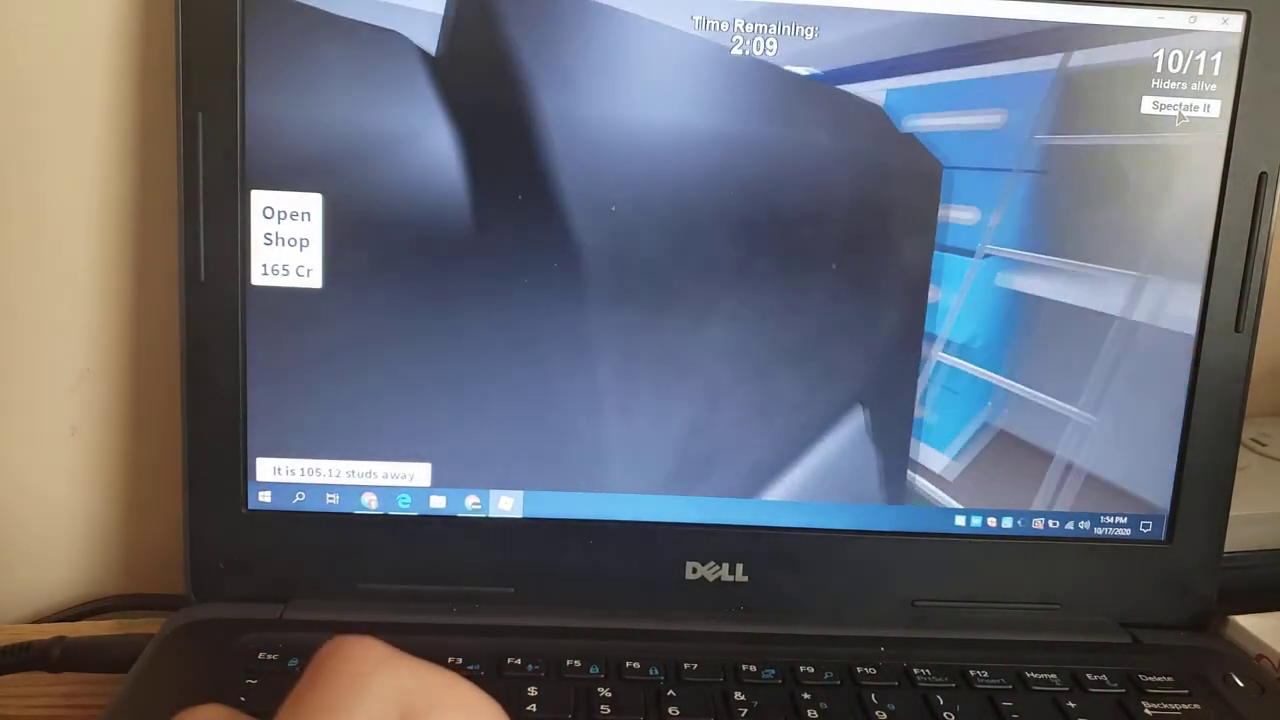
key("w")
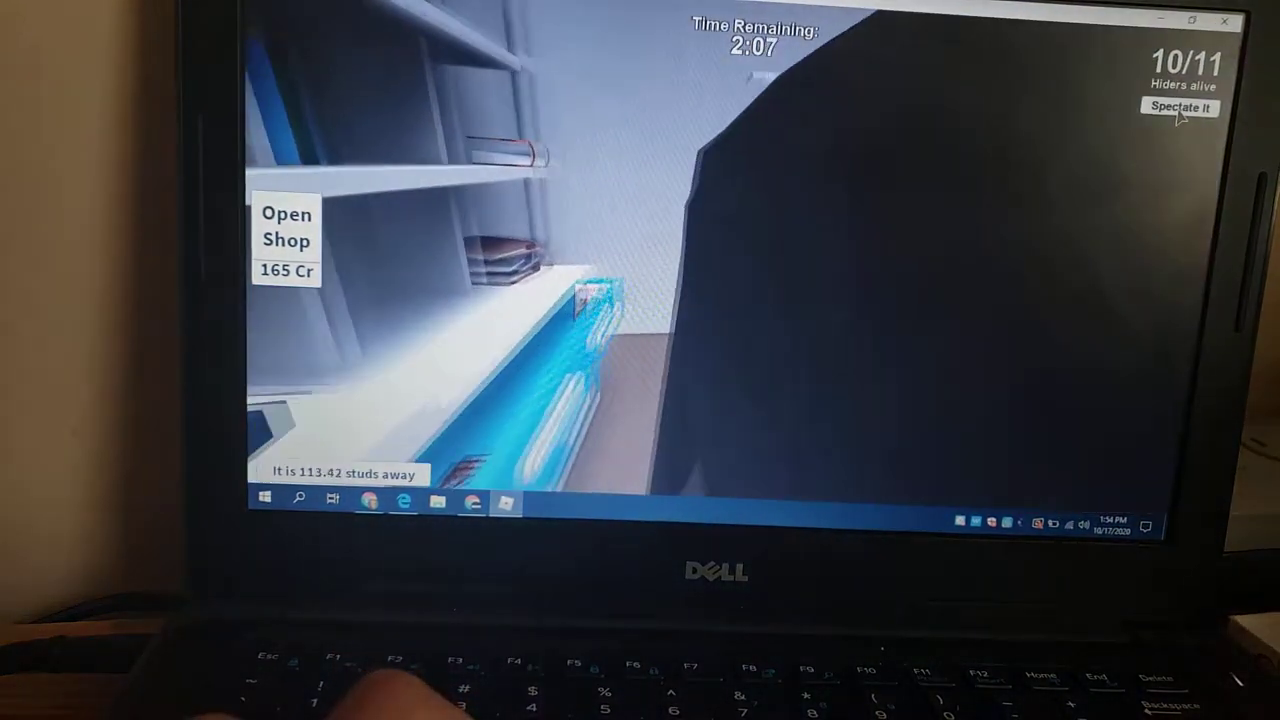
key("w")
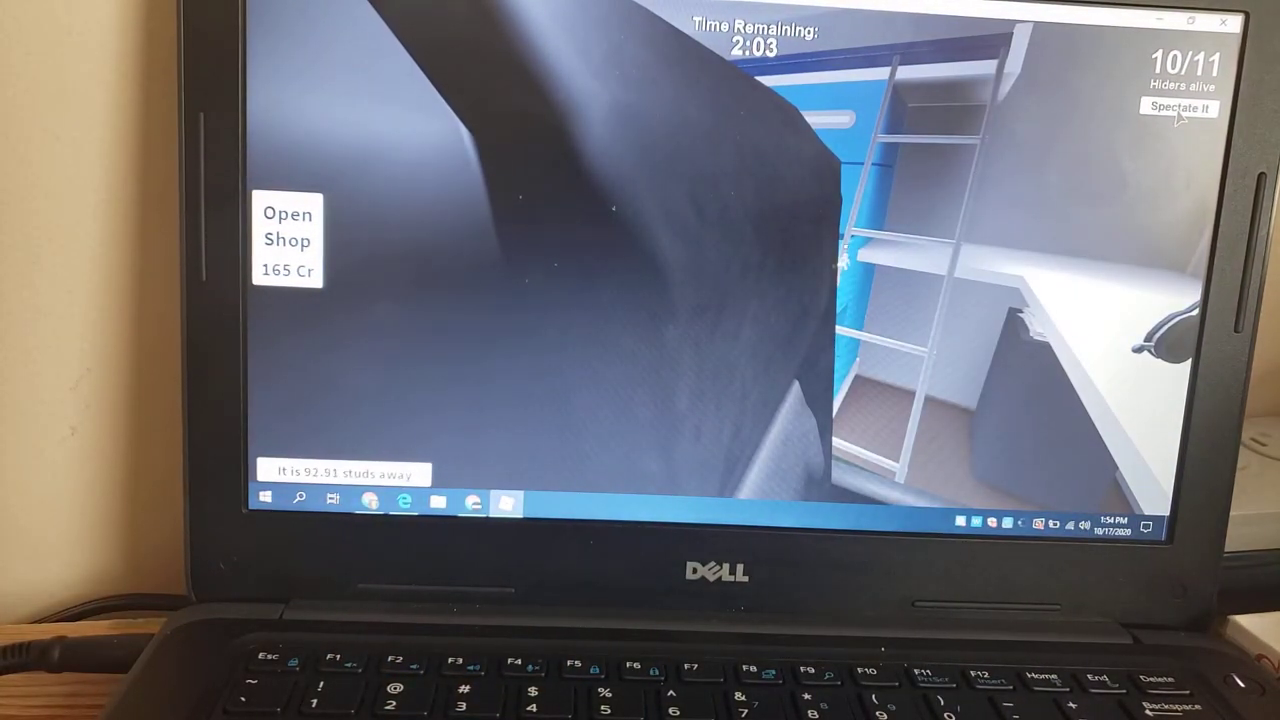
left_click(1180, 110)
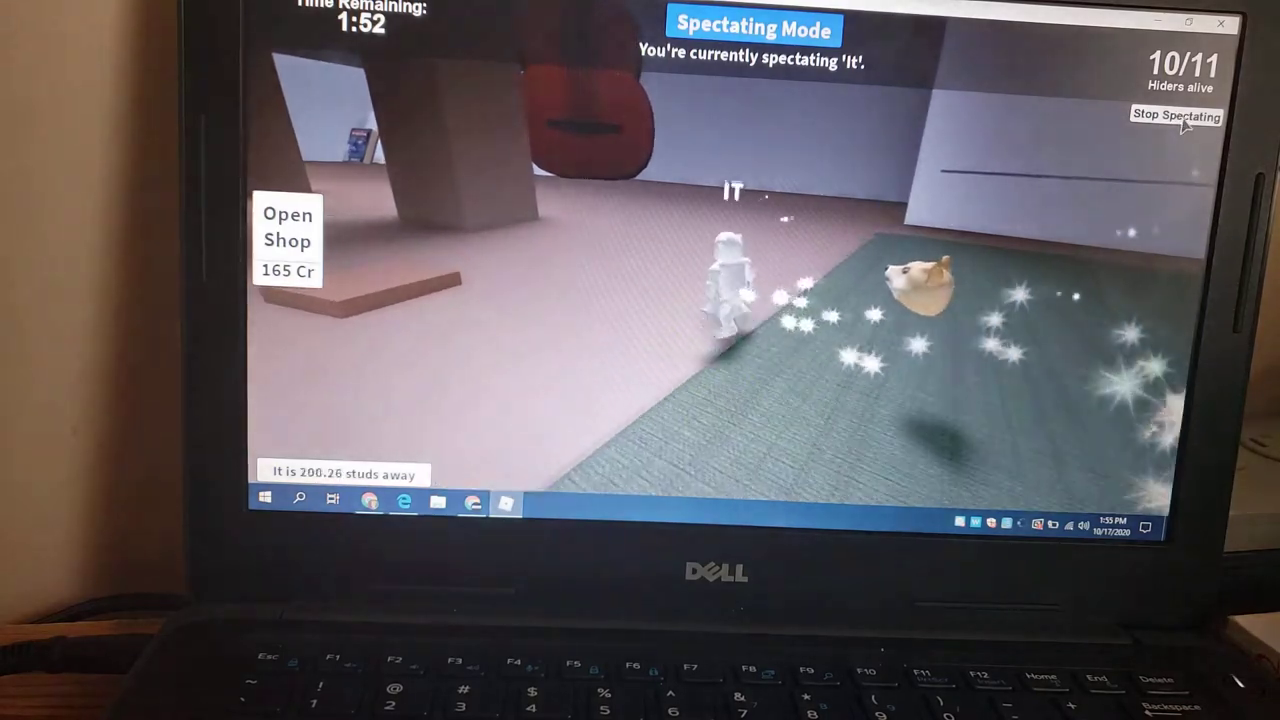
left_click(1178, 116)
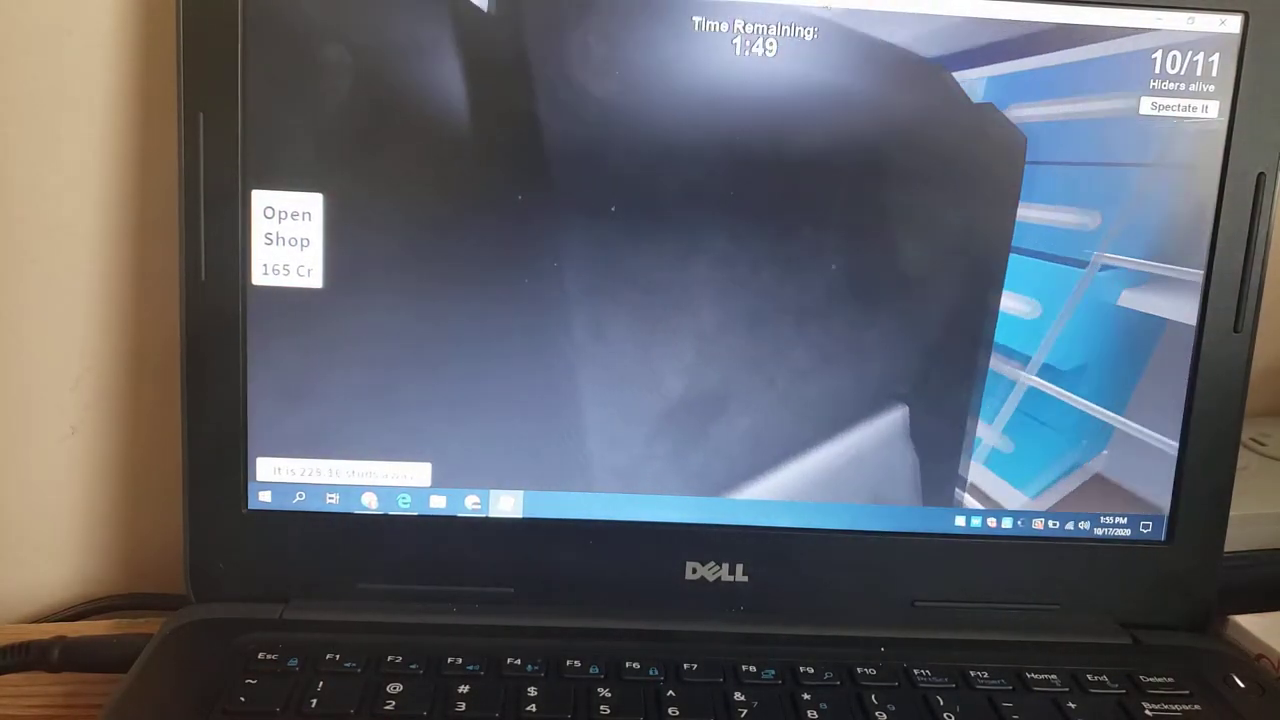
key("Left")
key("Left")
key("Left")
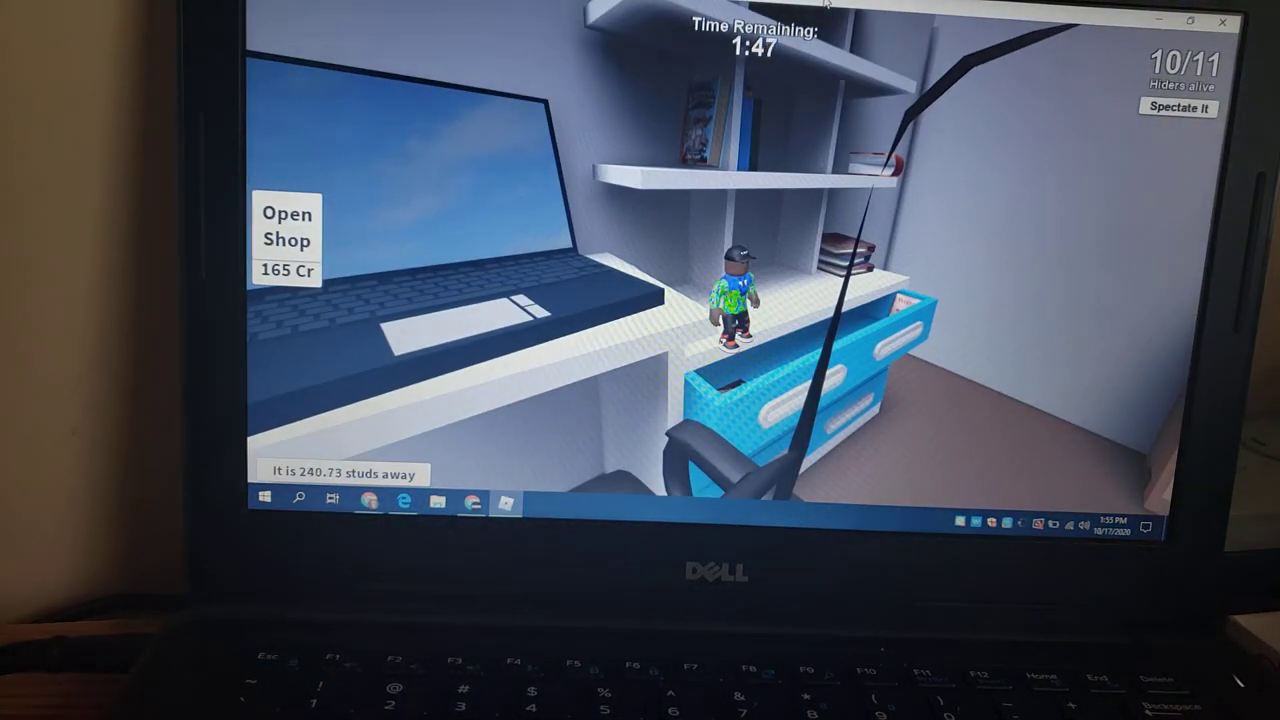
left_click(1177, 110)
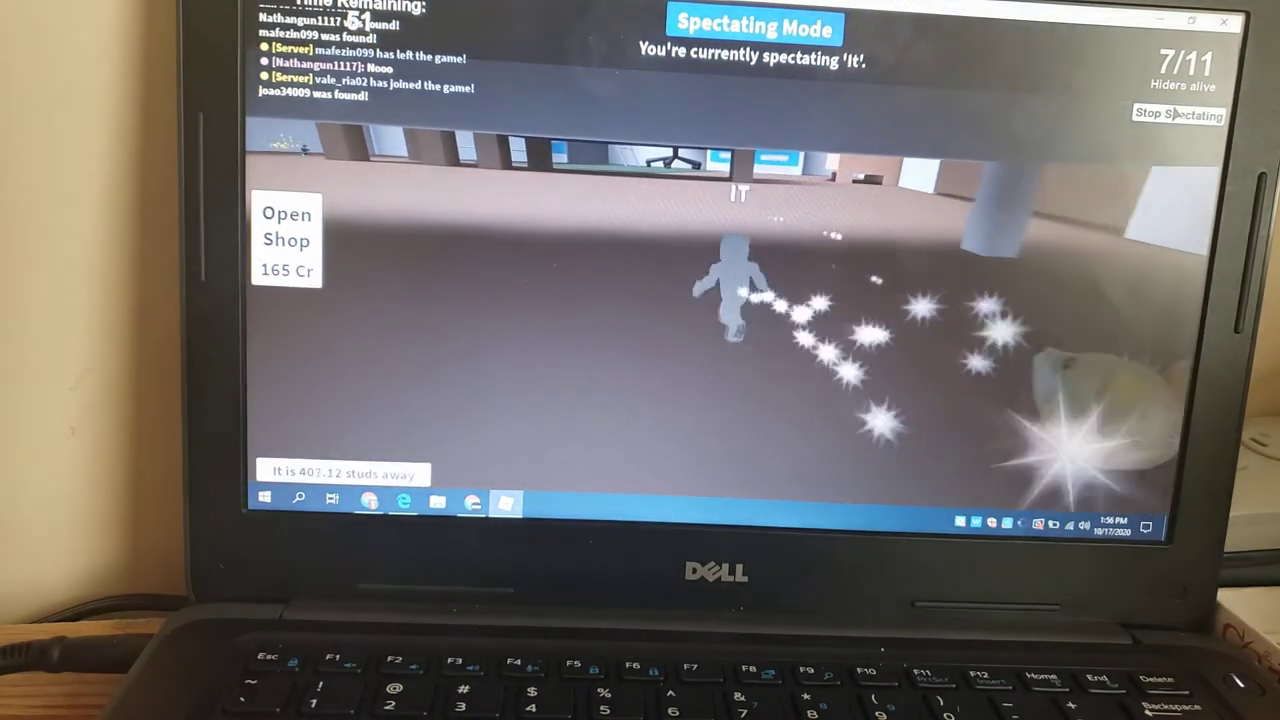
- Stop spectating to check own hidden avatar, then resume following It
left_click(1176, 115)
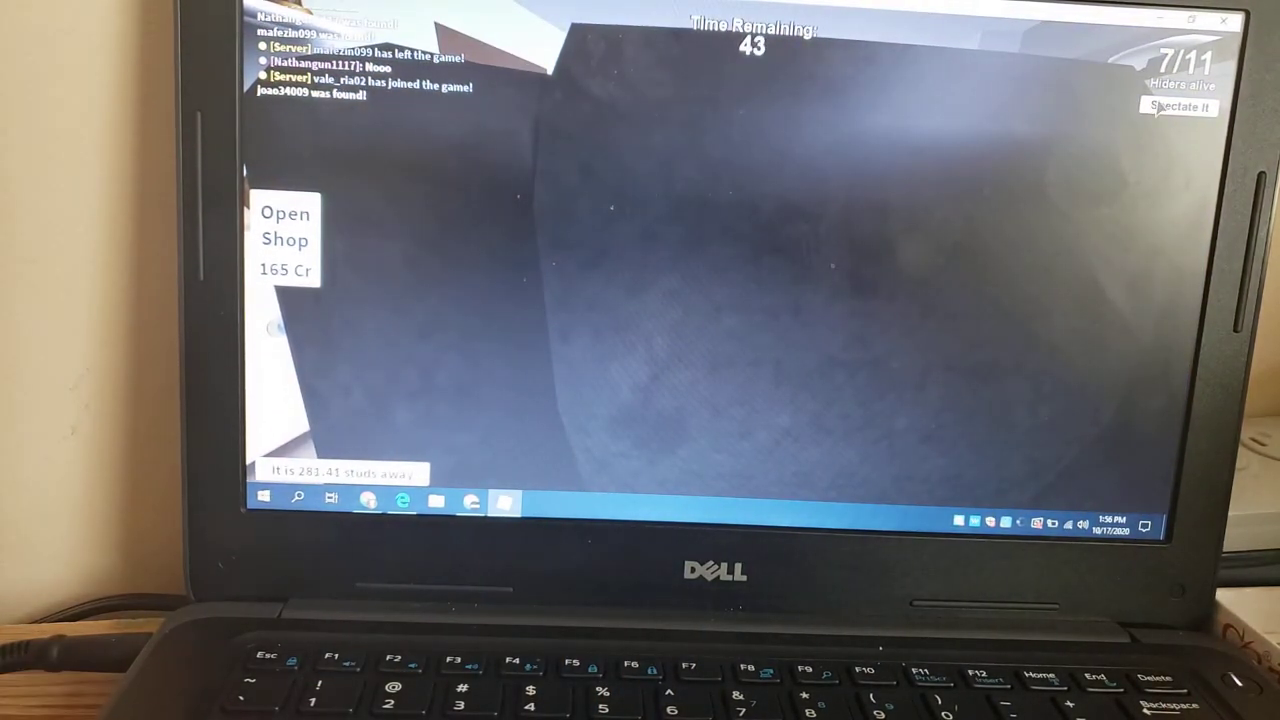
left_click(1180, 106)
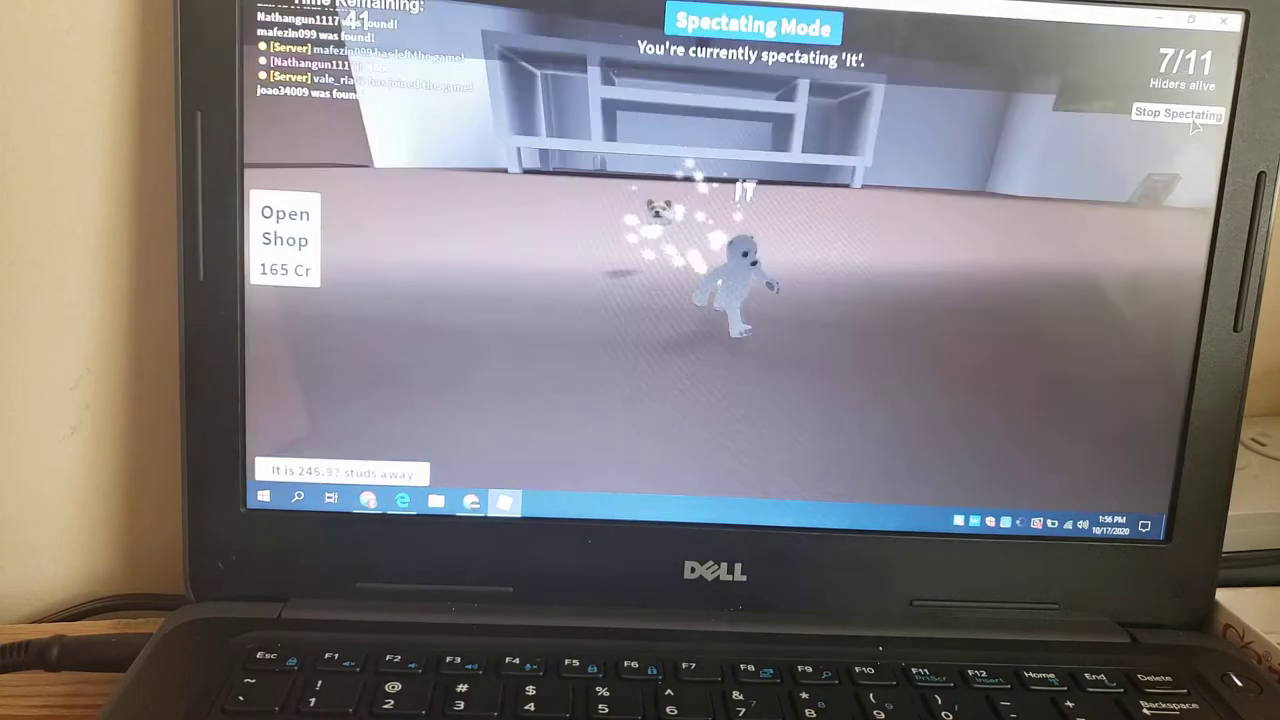